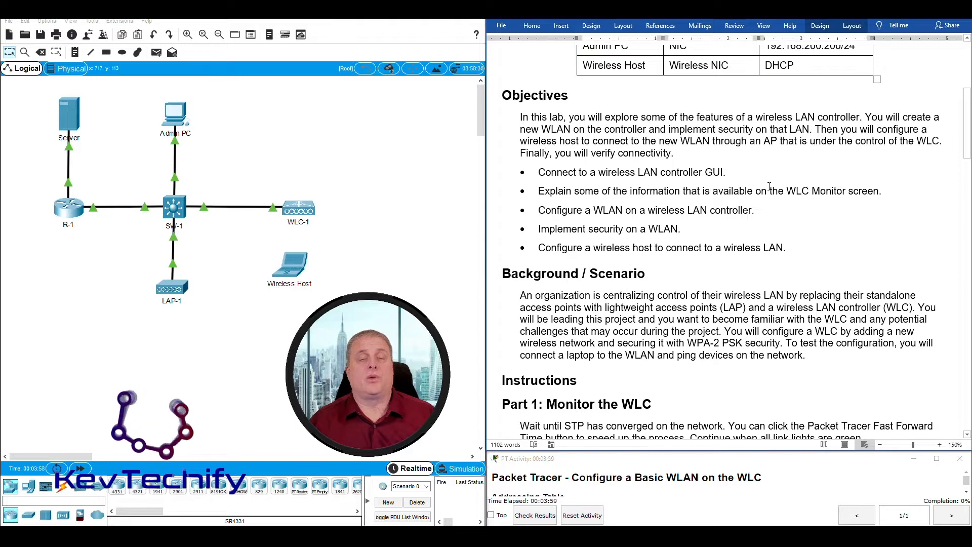
# Scroll the worksheet to Part 1: Monitor the WLC and fast-forward time until all links are green.
pyautogui.scroll(-4, 685, 272)
pyautogui.scroll(-3, 686, 272)
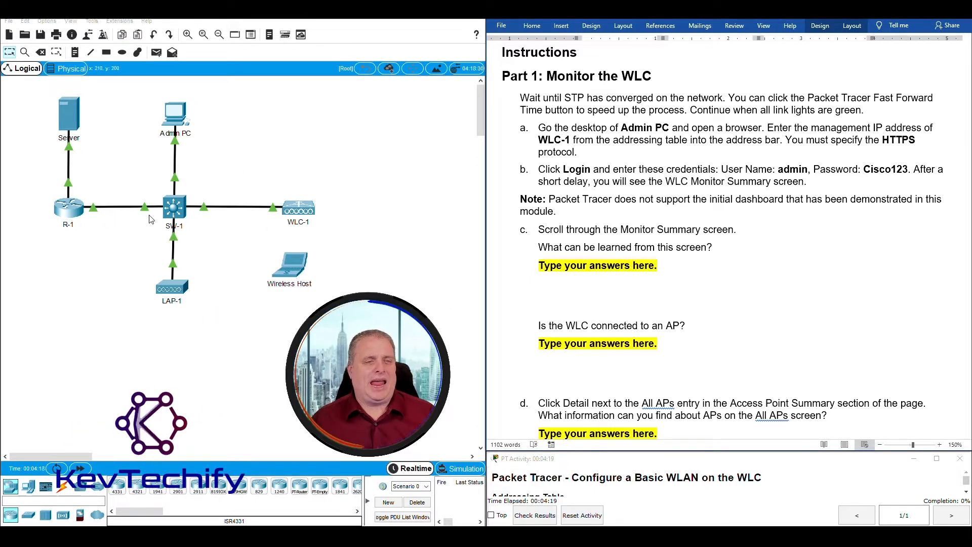
pyautogui.click(81, 469)
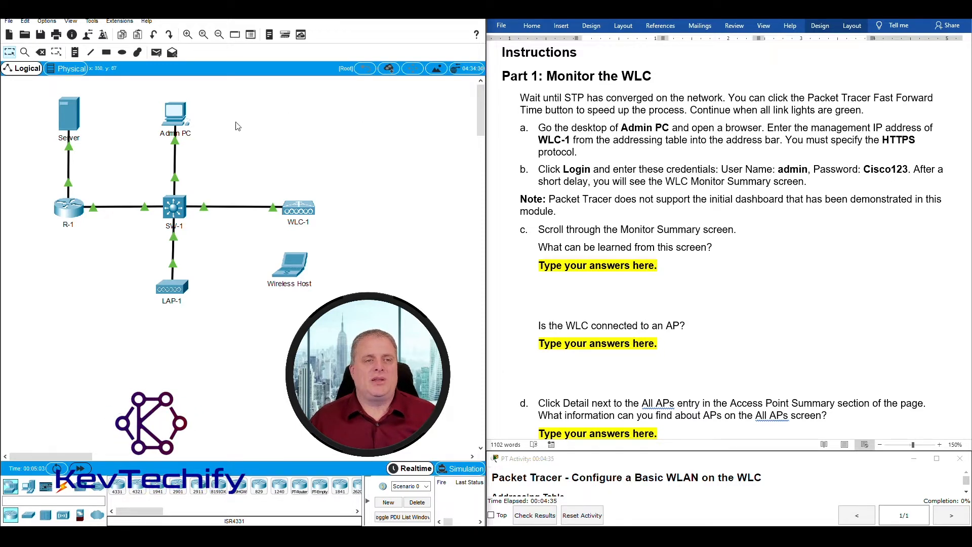
# Open the Admin PC, reposition and widen its window, and launch its Web Browser.
pyautogui.click(176, 115)
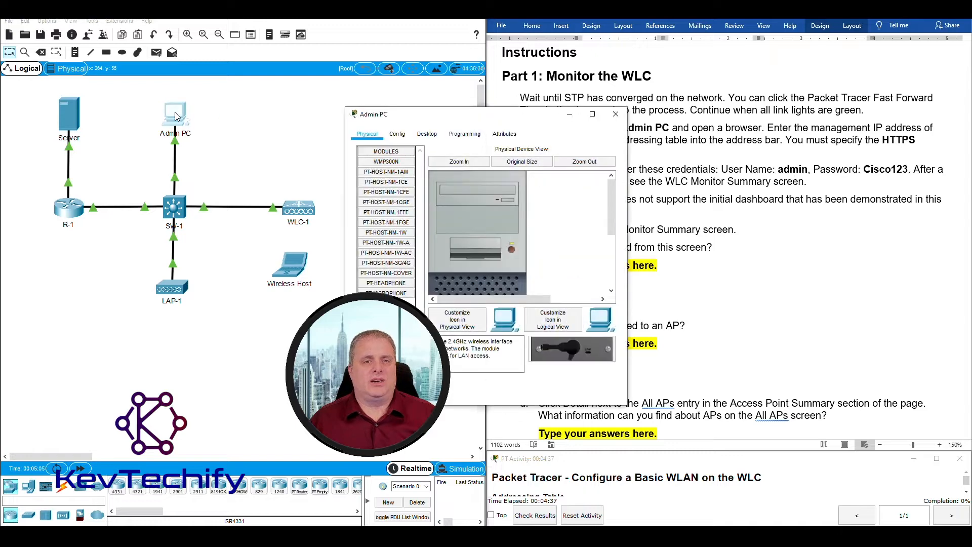
pyautogui.moveTo(426, 121); pyautogui.dragTo(122, 23)
pyautogui.moveTo(326, 134); pyautogui.dragTo(442, 113)
pyautogui.click(124, 37)
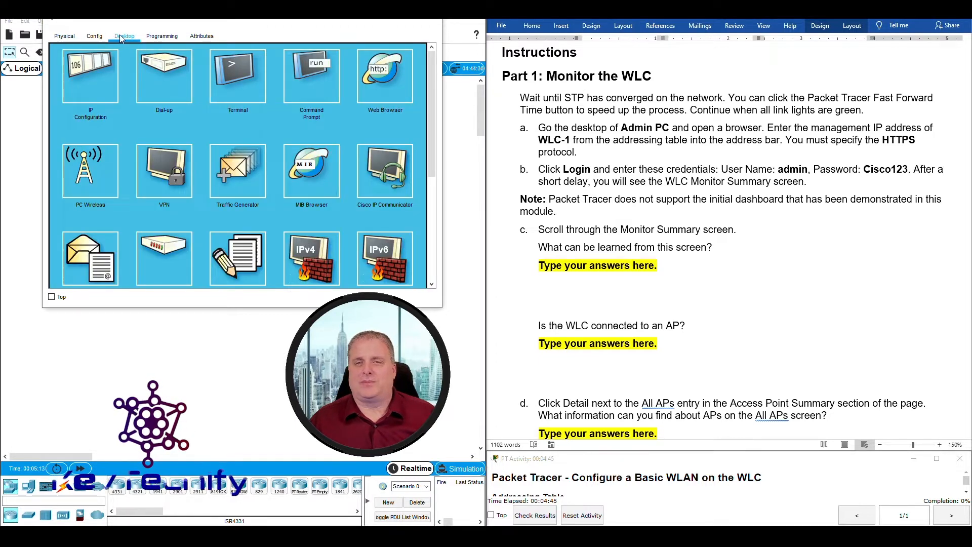
pyautogui.click(384, 73)
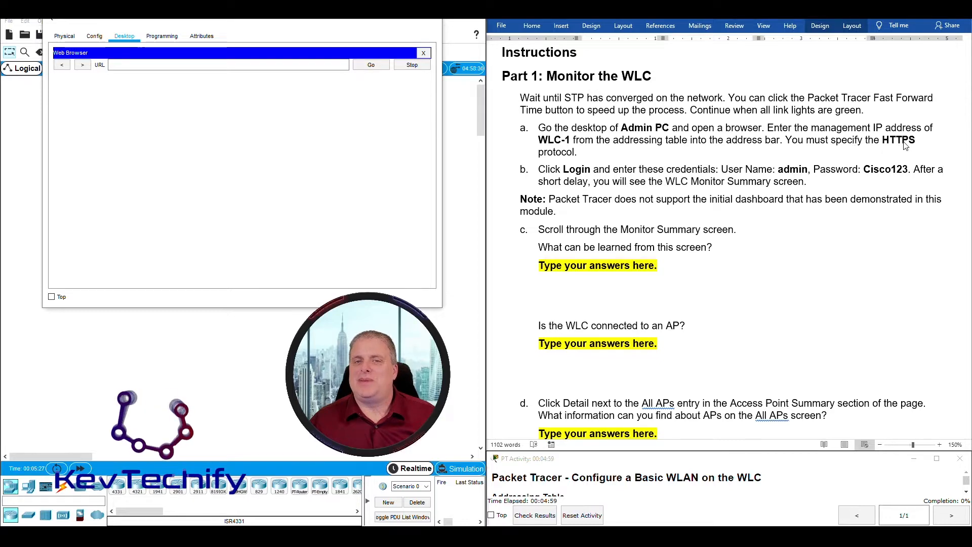
# Find and select WLC-1's Management IP in the worksheet's addressing table.
pyautogui.scroll(4, 630, 295)
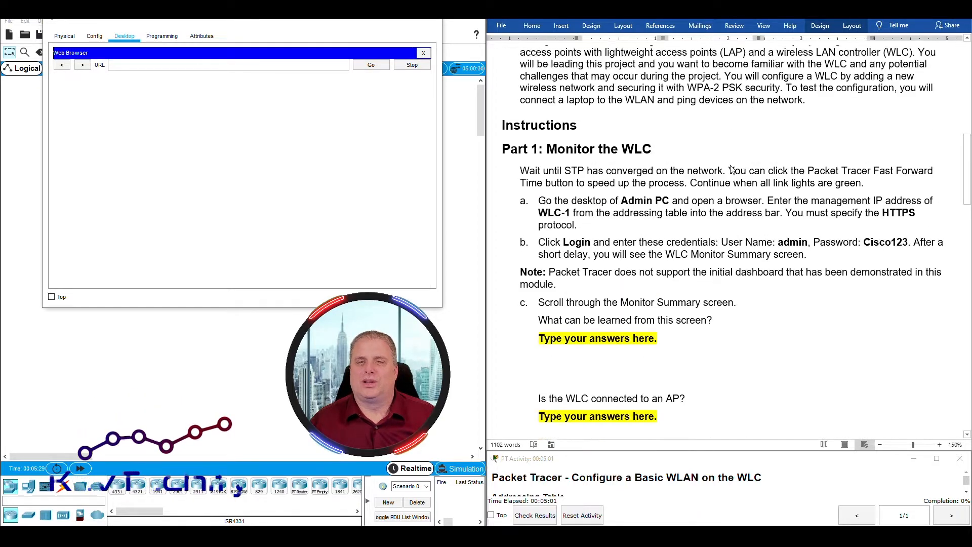
pyautogui.scroll(4, 629, 295)
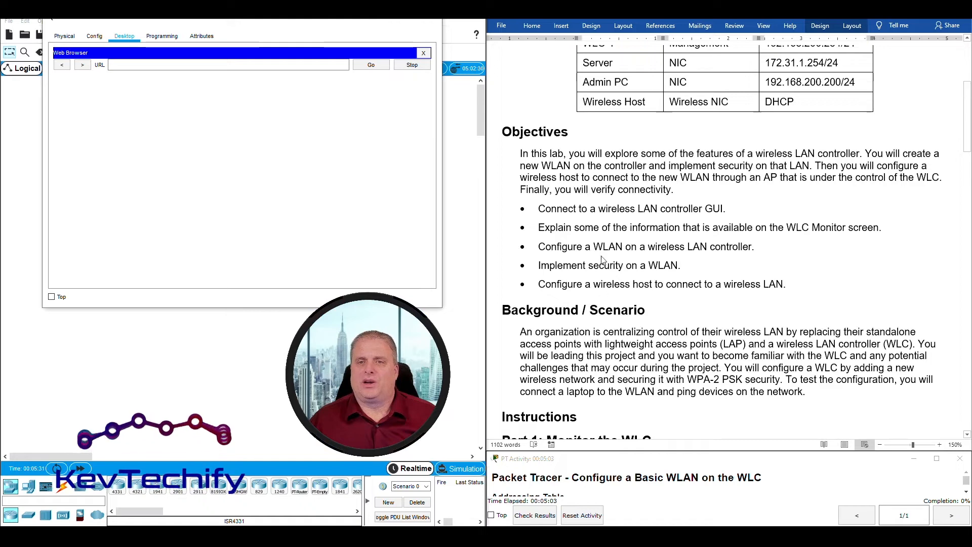
pyautogui.scroll(1, 657, 130)
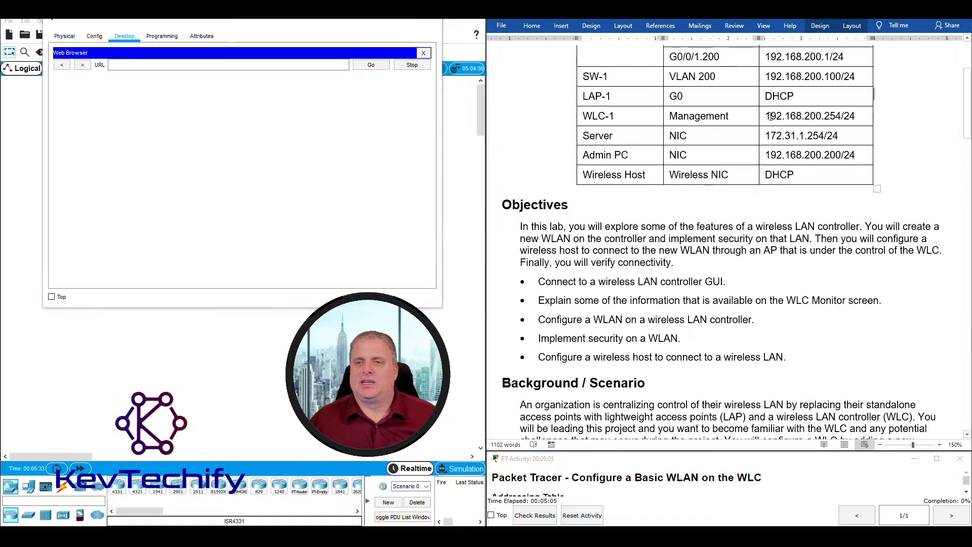
pyautogui.moveTo(764, 116); pyautogui.dragTo(842, 116)
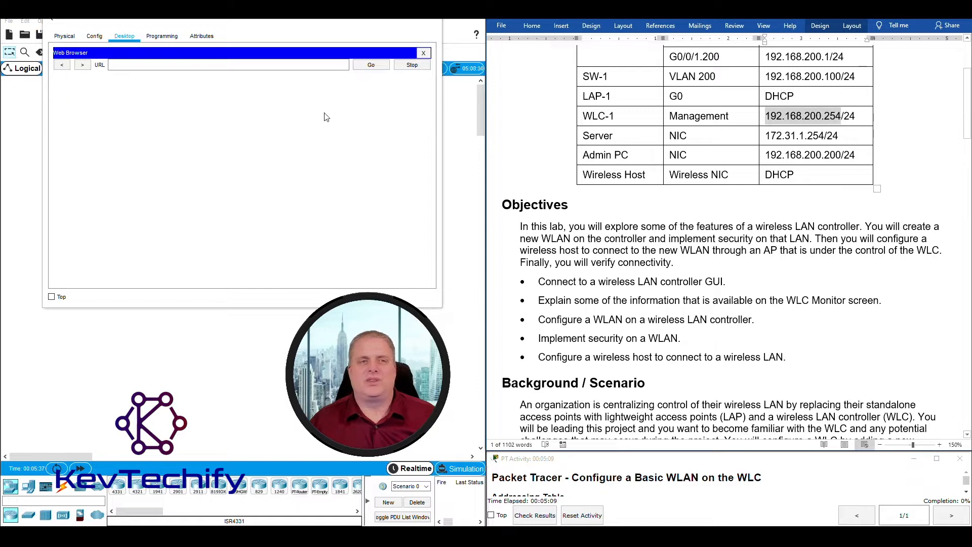
pyautogui.click(220, 65)
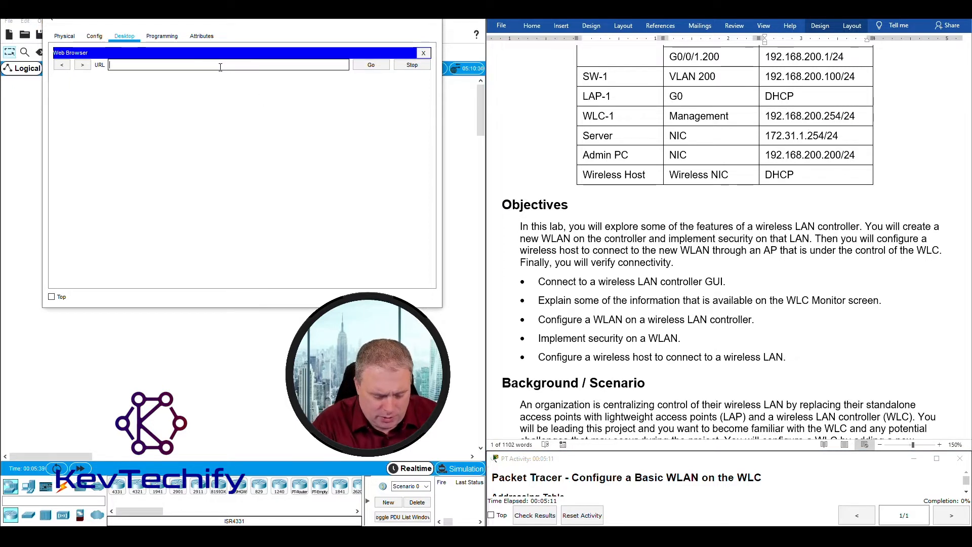
pyautogui.write('htt')
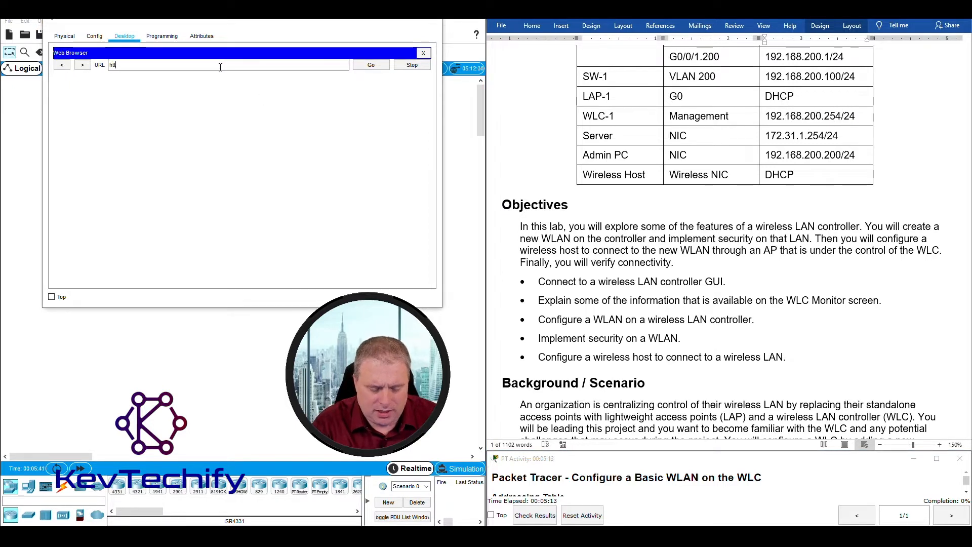
pyautogui.write('ps:')
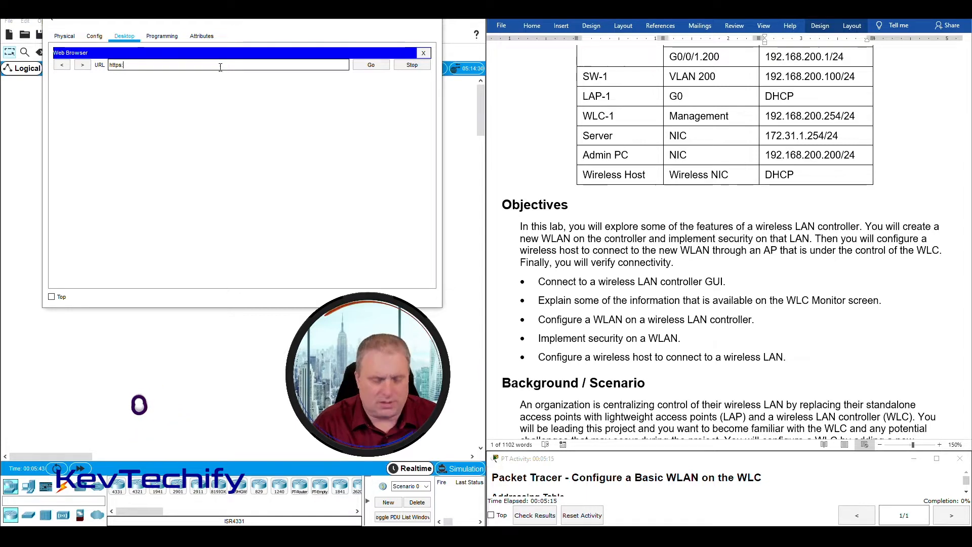
pyautogui.write('//')
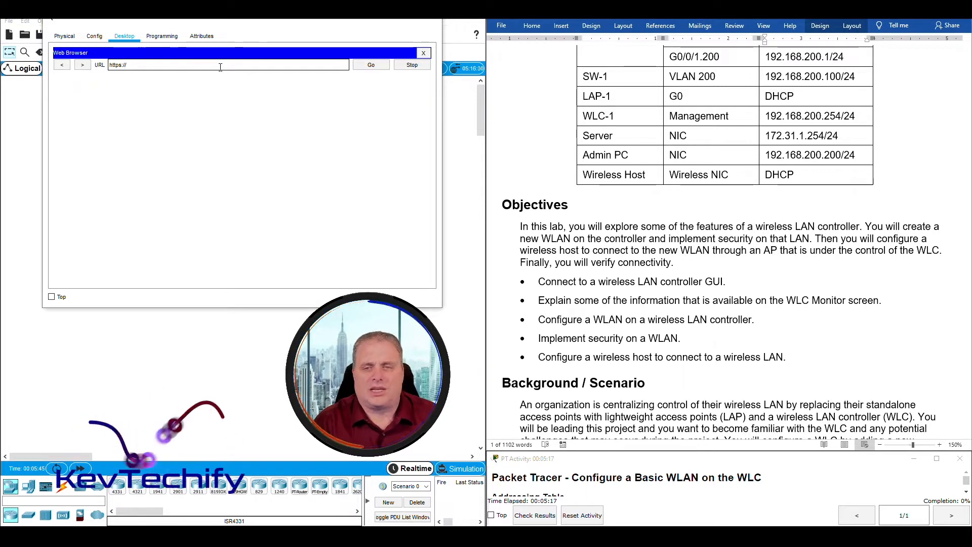
pyautogui.write('192.16')
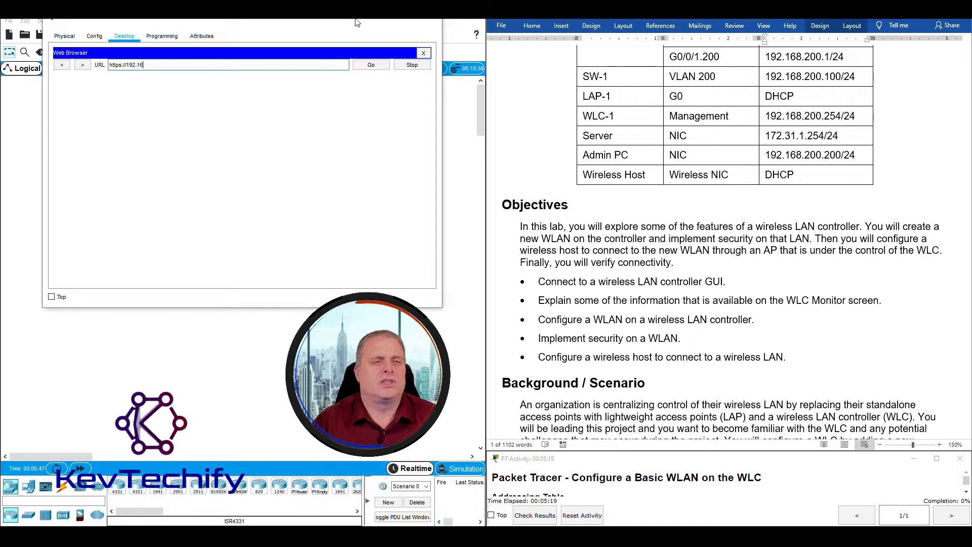
pyautogui.write('8.200.254')
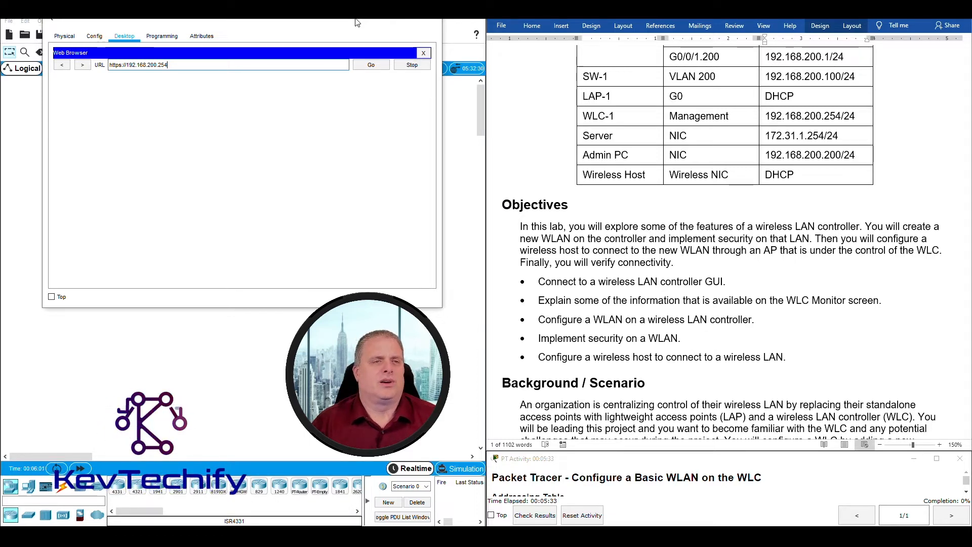
pyautogui.press('Return')
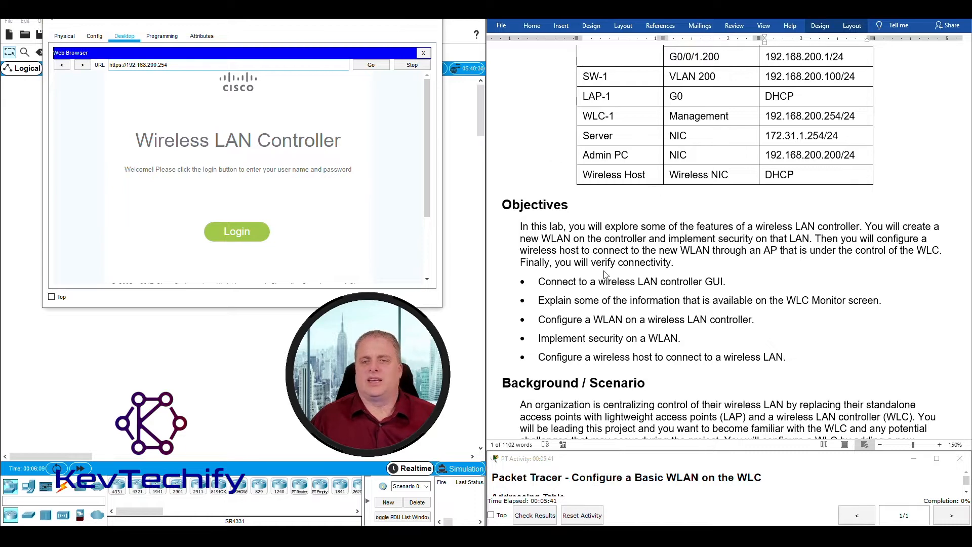
pyautogui.scroll(-10, 604, 274)
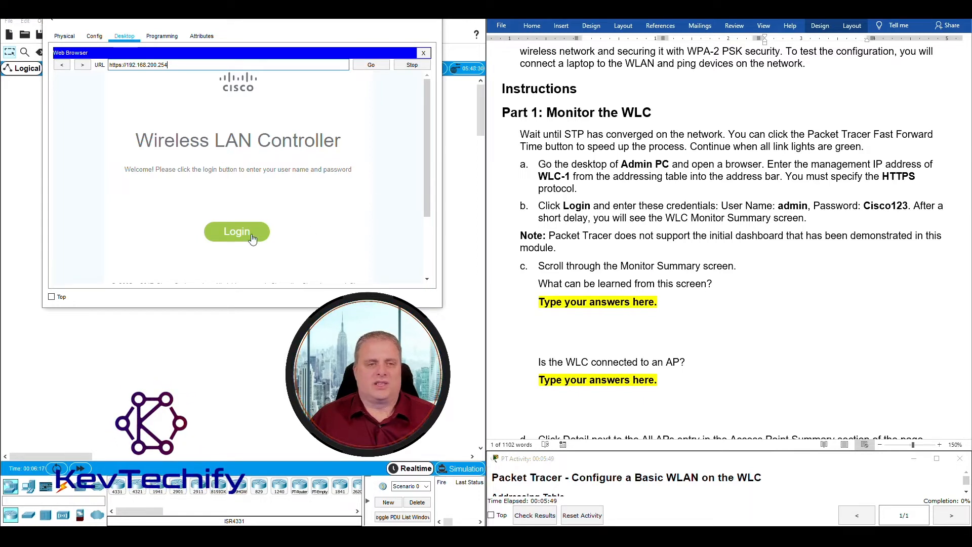
# Log in to WLC-1 as admin with the lab sheet's password to reach the Monitor Summary.
pyautogui.click(236, 234)
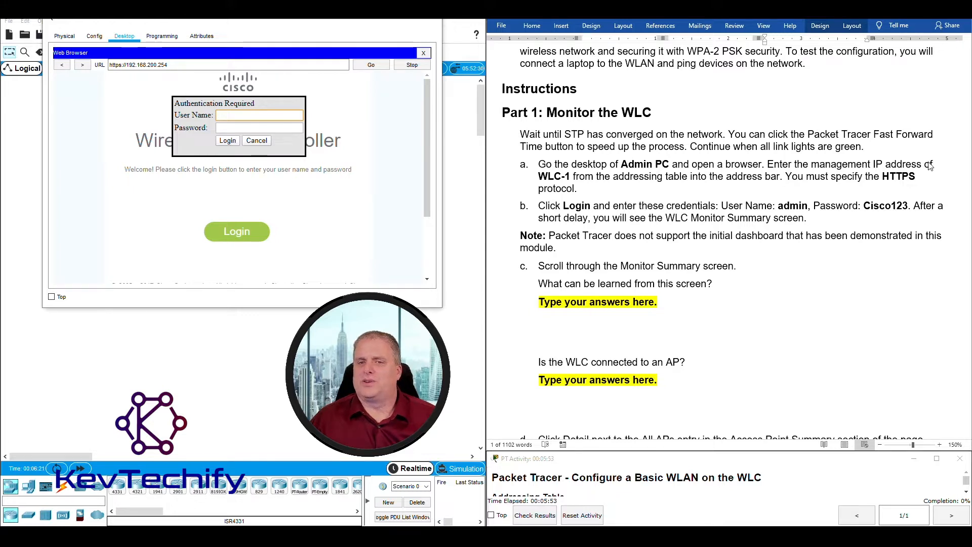
pyautogui.click(787, 210)
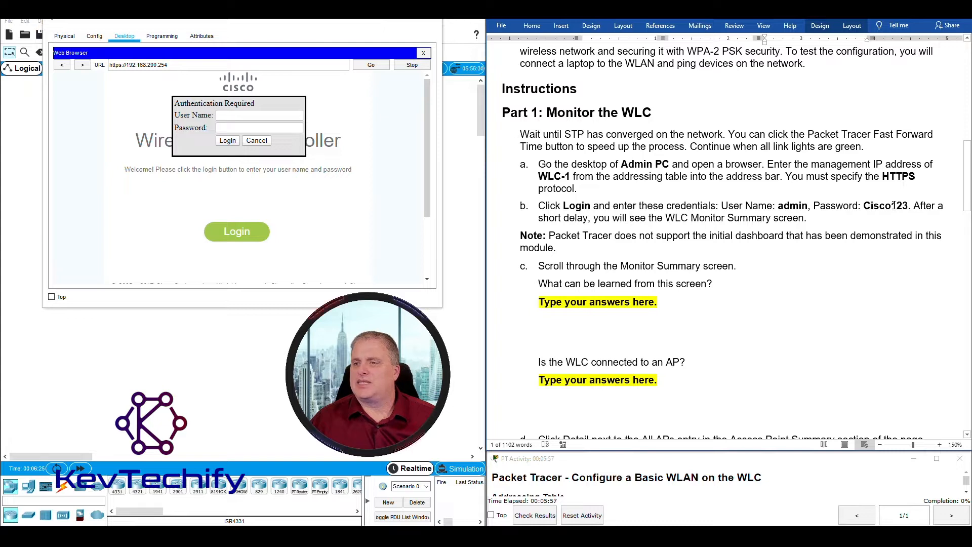
pyautogui.click(231, 115)
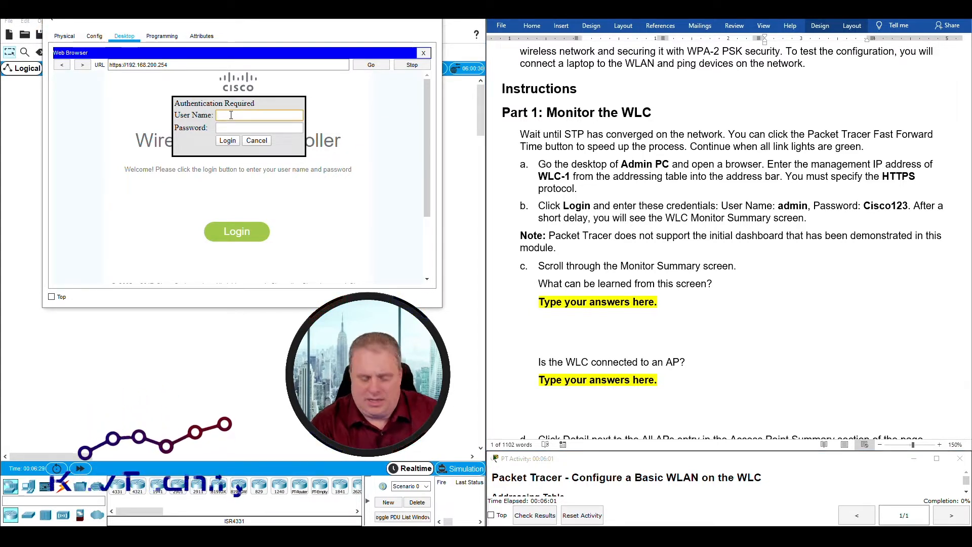
pyautogui.write('admin')
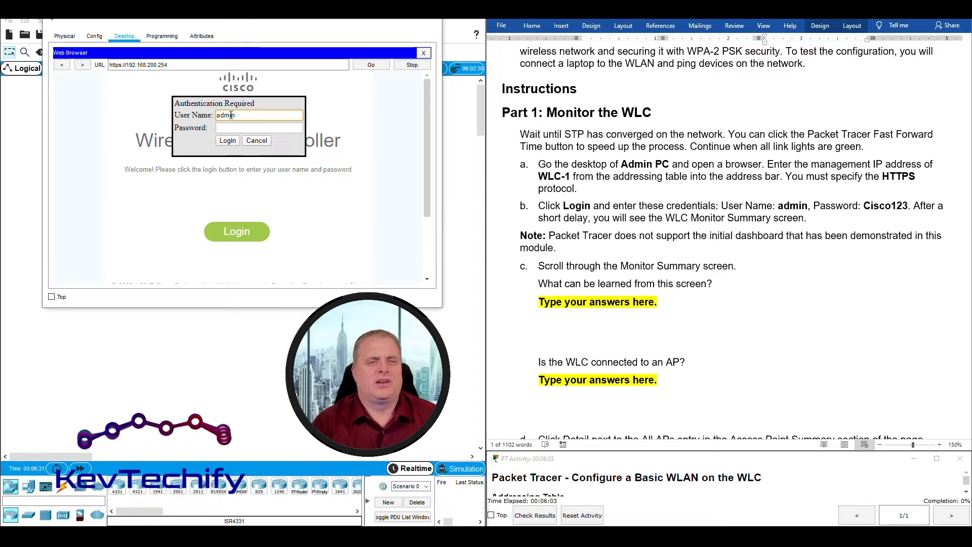
pyautogui.press('Tab')
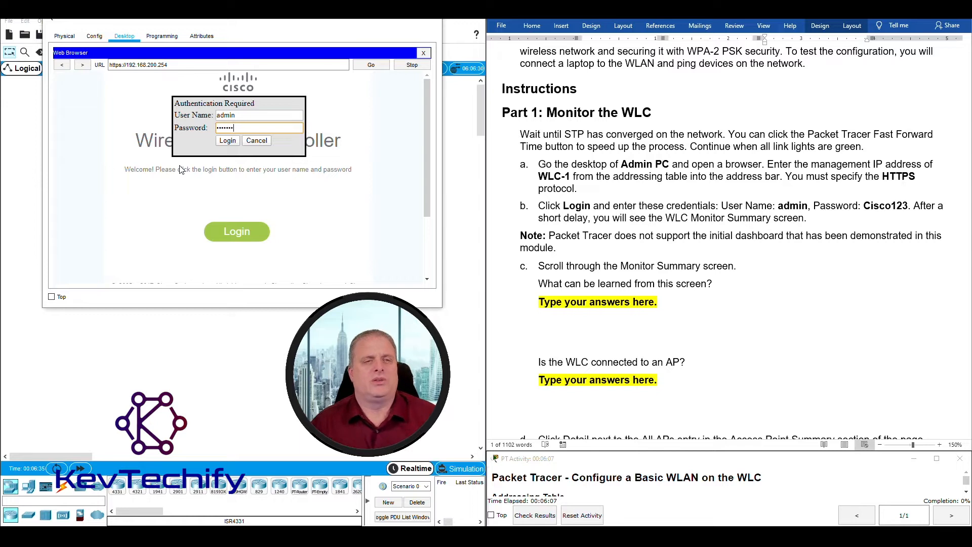
pyautogui.click(226, 143)
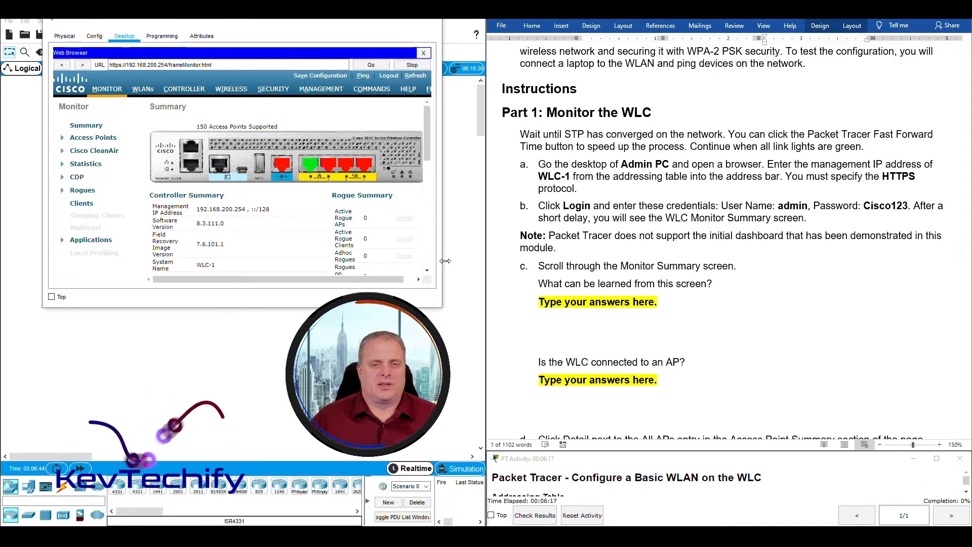
# Enlarge the Admin PC window, refresh the Summary, and highlight the 150 Access Points Supported line.
pyautogui.moveTo(442, 307); pyautogui.dragTo(502, 333)
pyautogui.moveTo(384, 21); pyautogui.dragTo(353, 18)
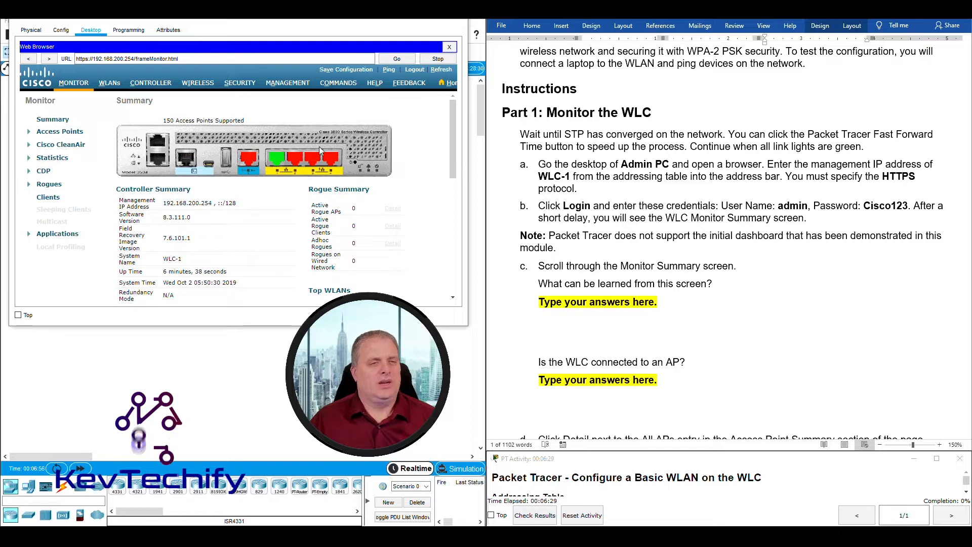
pyautogui.moveTo(164, 120); pyautogui.dragTo(245, 118)
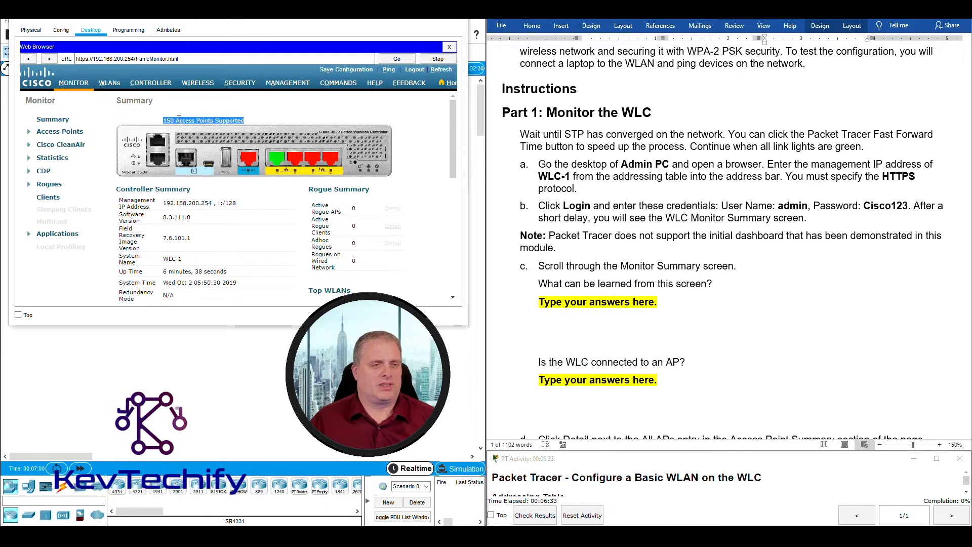
pyautogui.moveTo(165, 121); pyautogui.dragTo(200, 120)
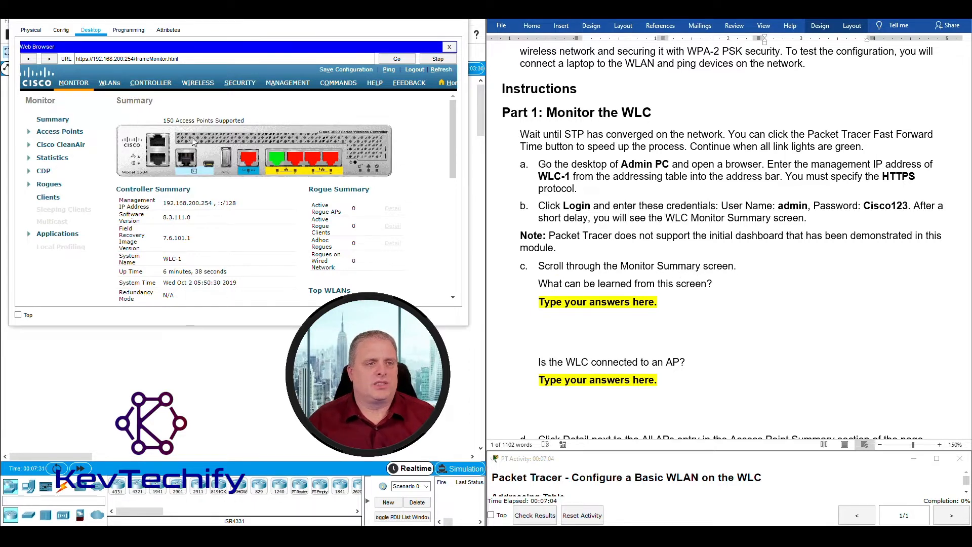
pyautogui.click(46, 121)
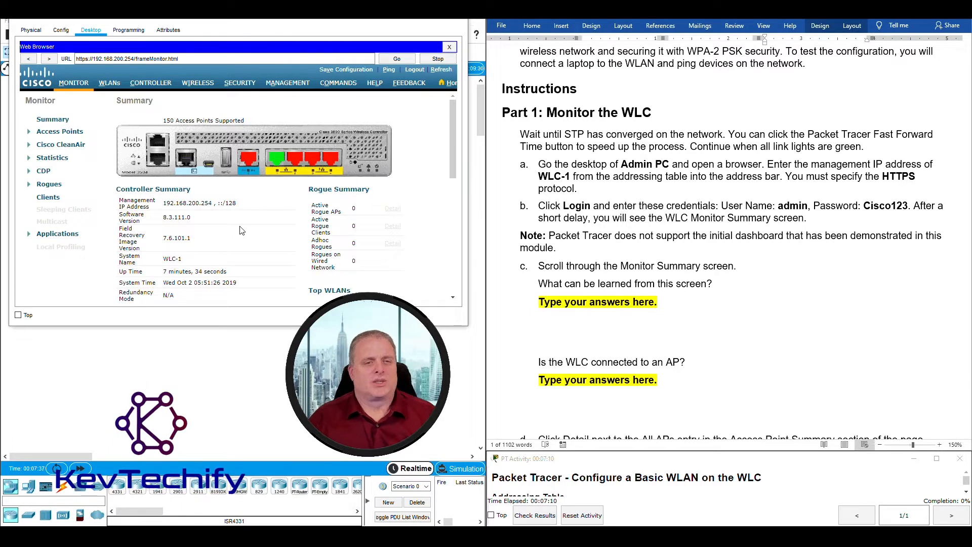
pyautogui.scroll(-6, 241, 230)
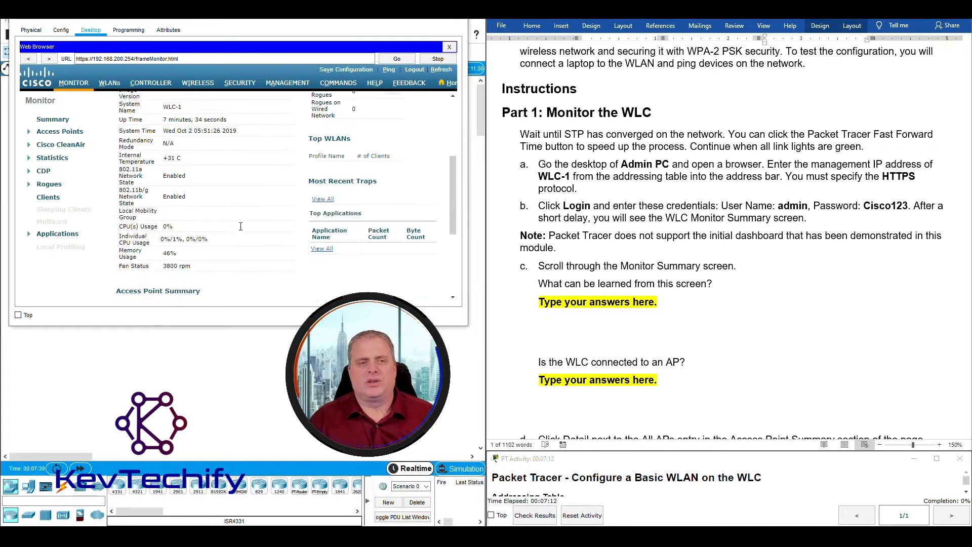
pyautogui.scroll(-4, 241, 227)
pyautogui.scroll(10, 241, 231)
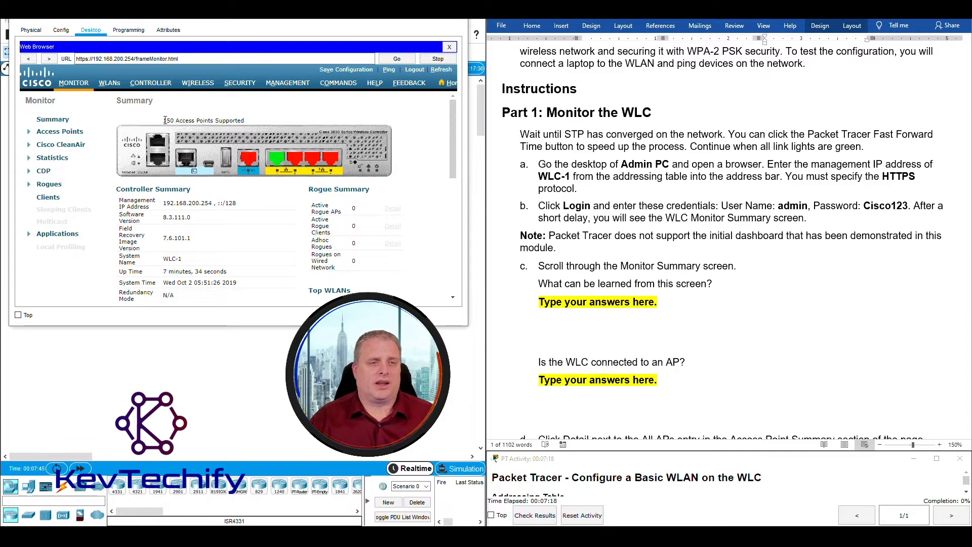
pyautogui.moveTo(165, 120); pyautogui.dragTo(232, 119)
# Replace the answer placeholder with 'Up to 150 AP', correcting the 'Upto' spelling.
pyautogui.click(548, 299)
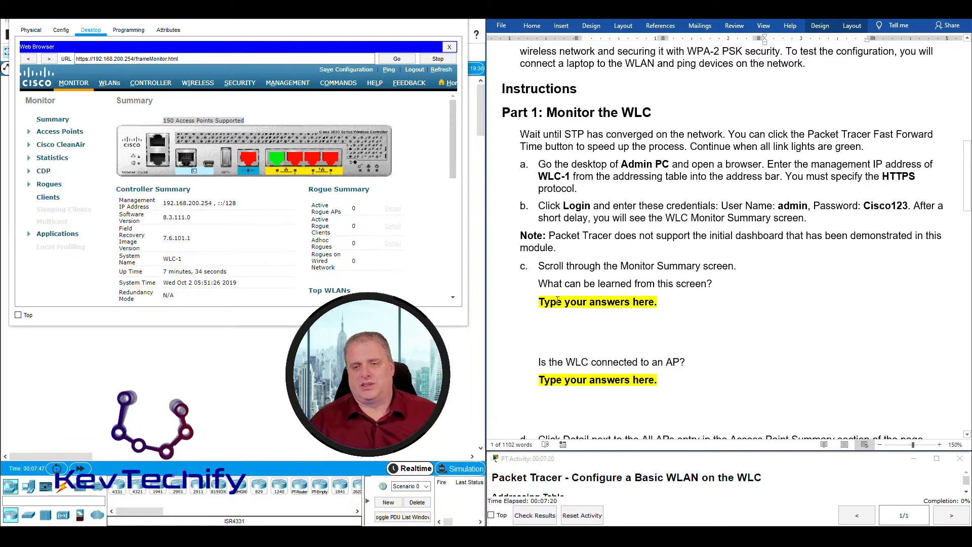
pyautogui.moveTo(548, 299); pyautogui.dragTo(657, 302)
pyautogui.write('Up')
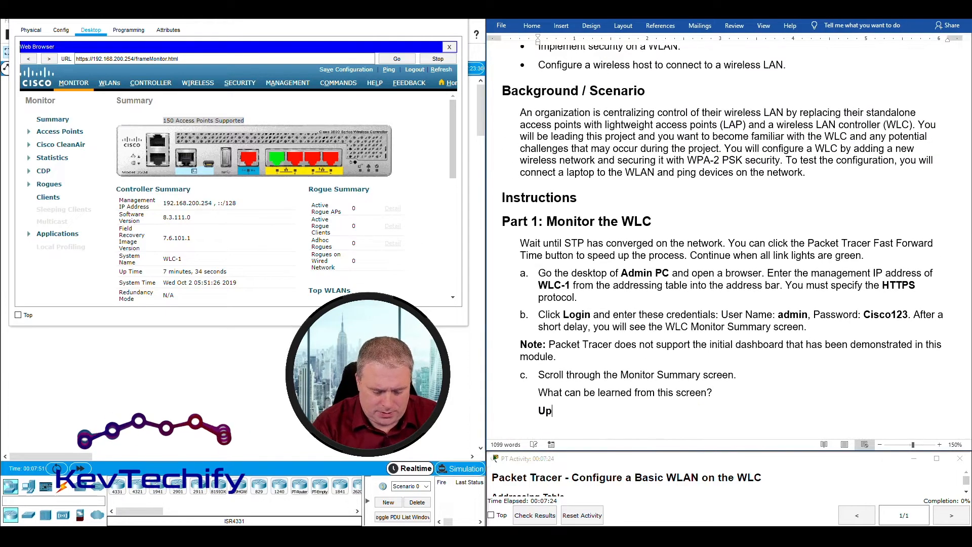
pyautogui.write('to 150 ')
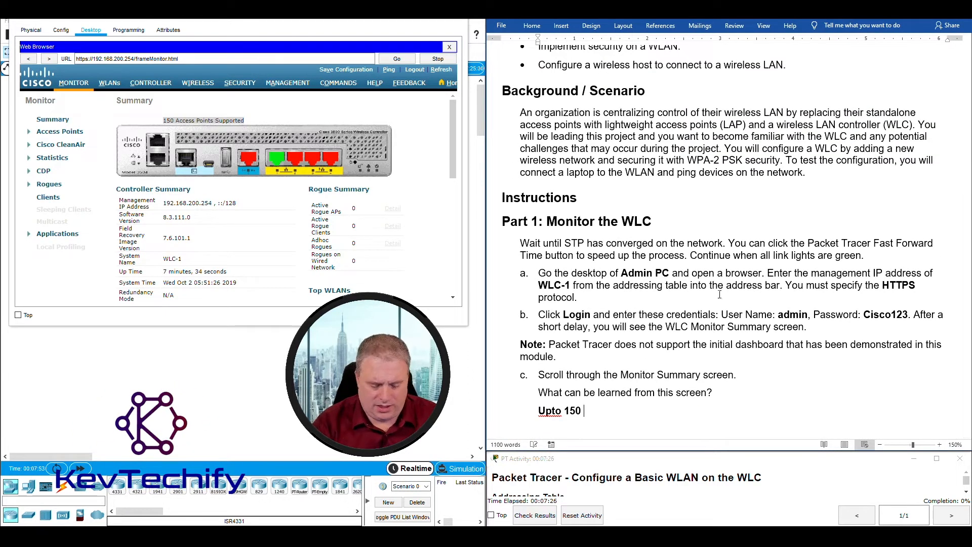
pyautogui.write('AP')
pyautogui.press('Return')
pyautogui.press('Return')
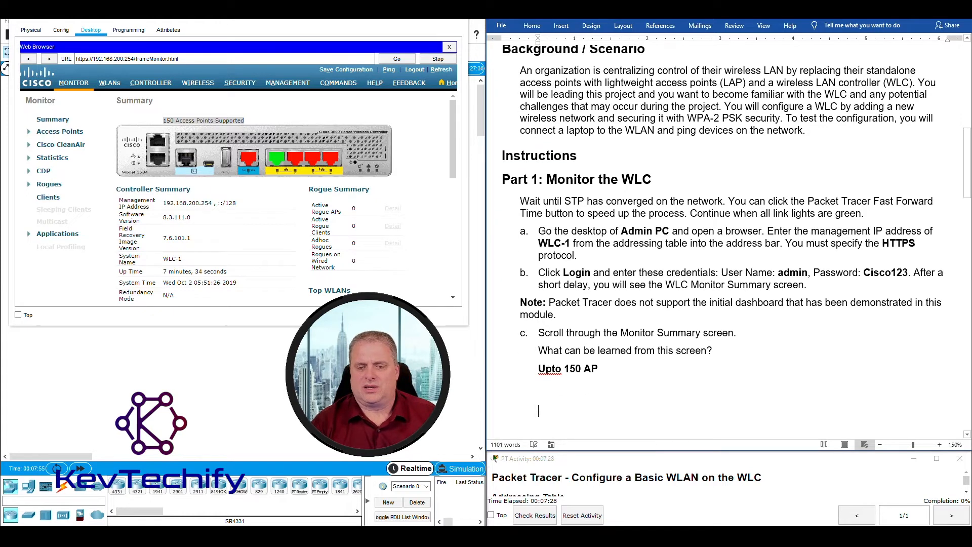
pyautogui.rightClick(547, 370)
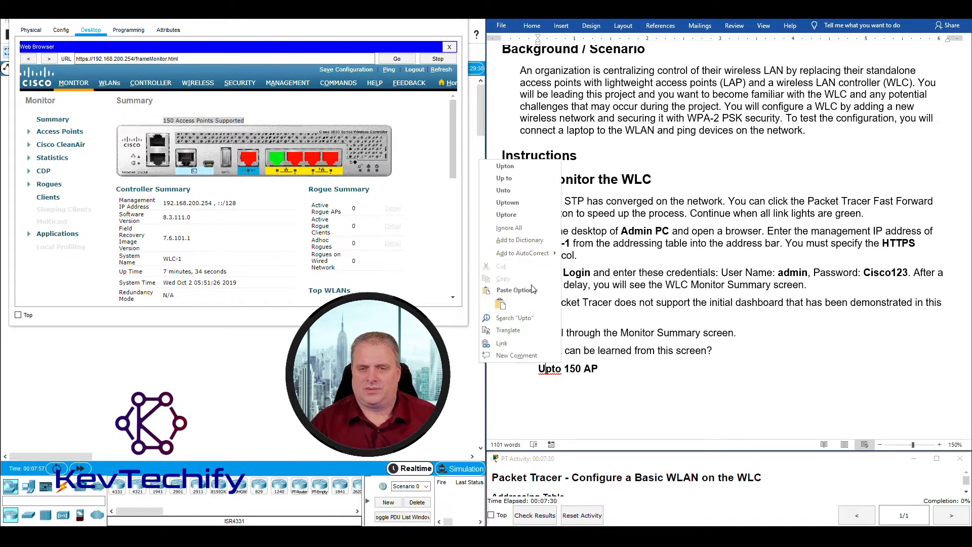
pyautogui.click(506, 167)
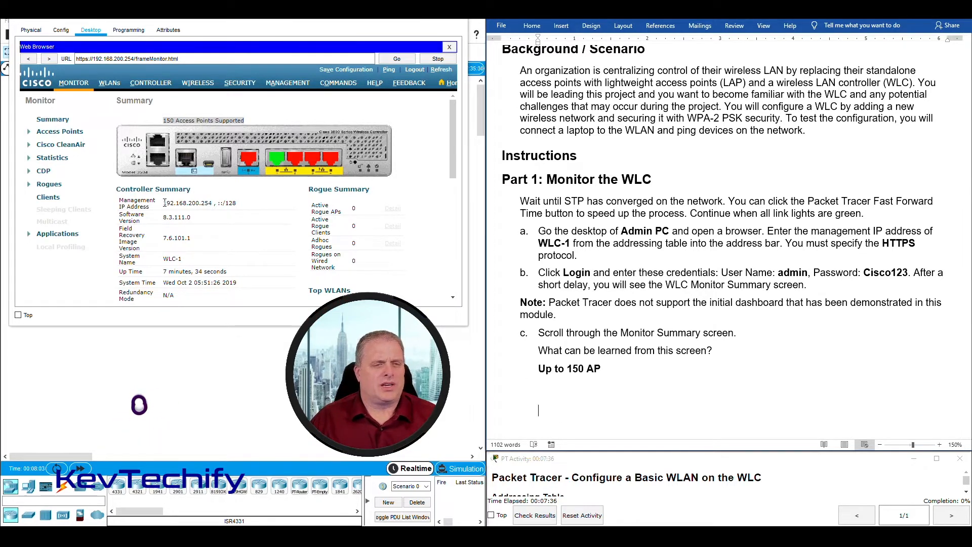
# Add 'Mgmt IP: 192.168.200.254' and 'Software Versions' as the next answer lines.
pyautogui.moveTo(165, 203); pyautogui.dragTo(211, 203)
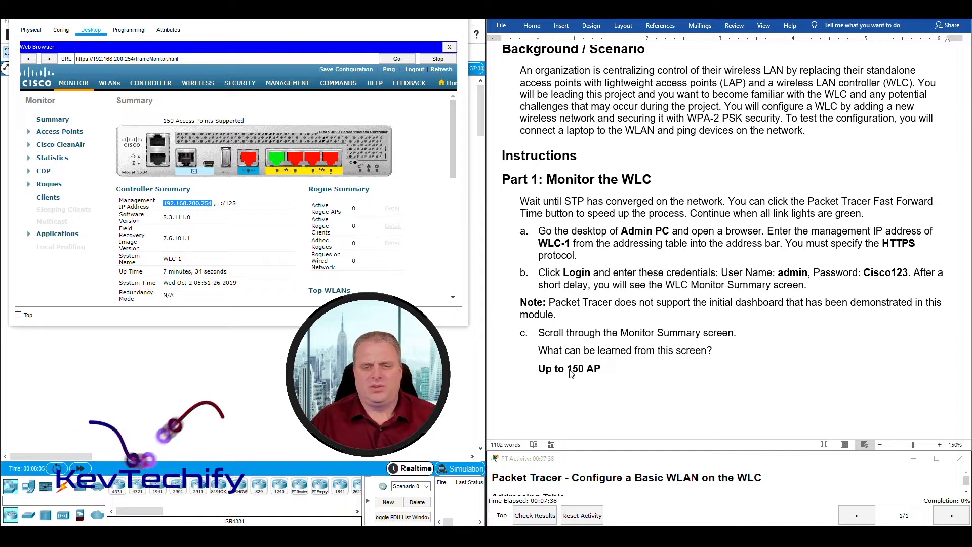
pyautogui.click(582, 414)
pyautogui.write('19')
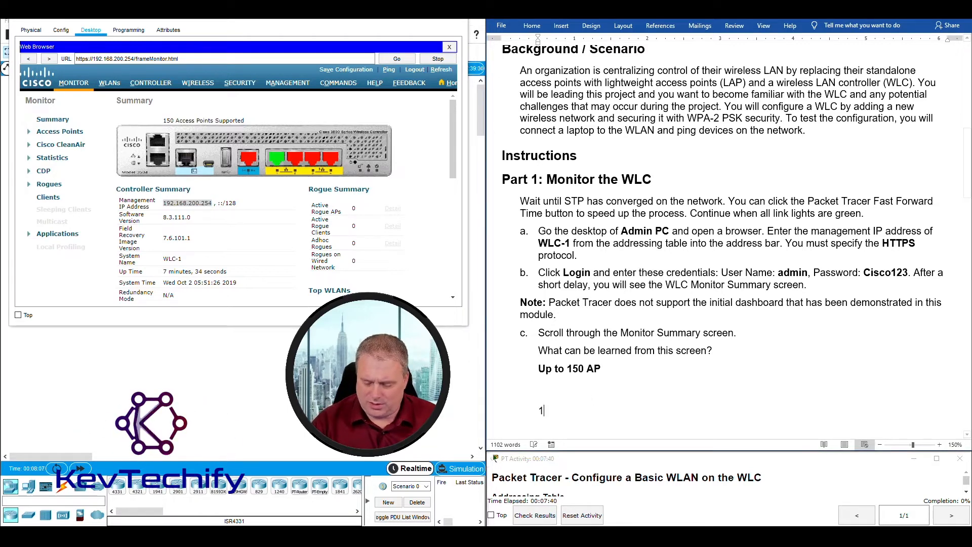
pyautogui.press('BackSpace')
pyautogui.press('BackSpace')
pyautogui.write('M')
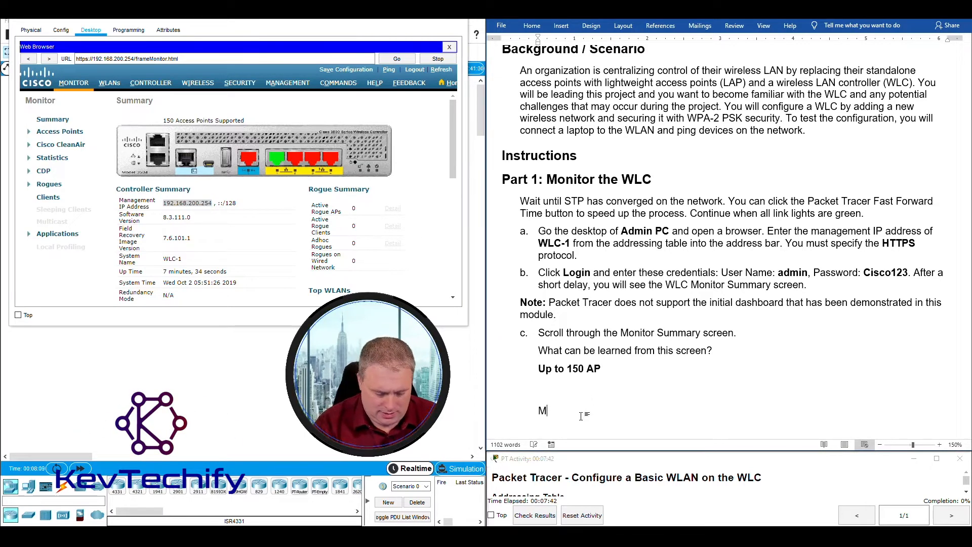
pyautogui.write('gmt IP')
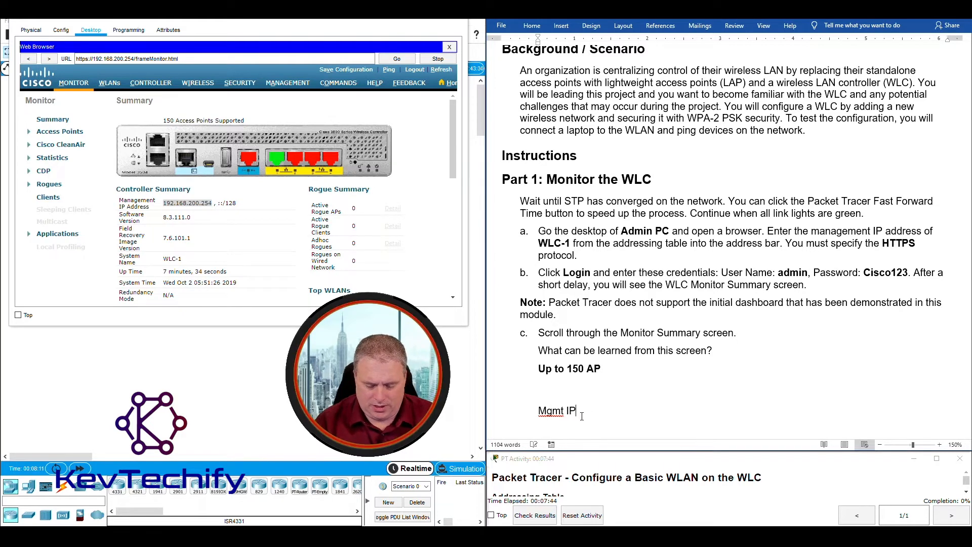
pyautogui.write(': 192.168.200.254')
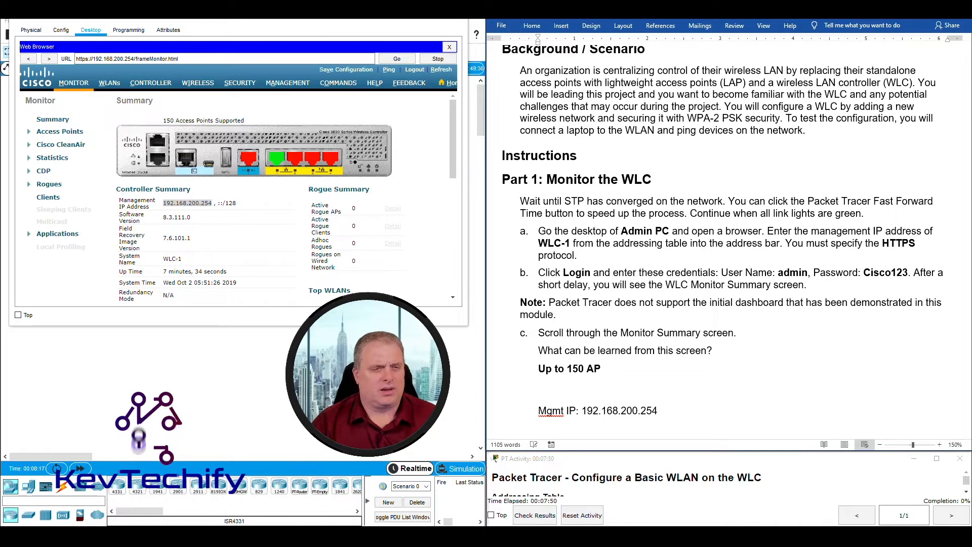
pyautogui.press('Return')
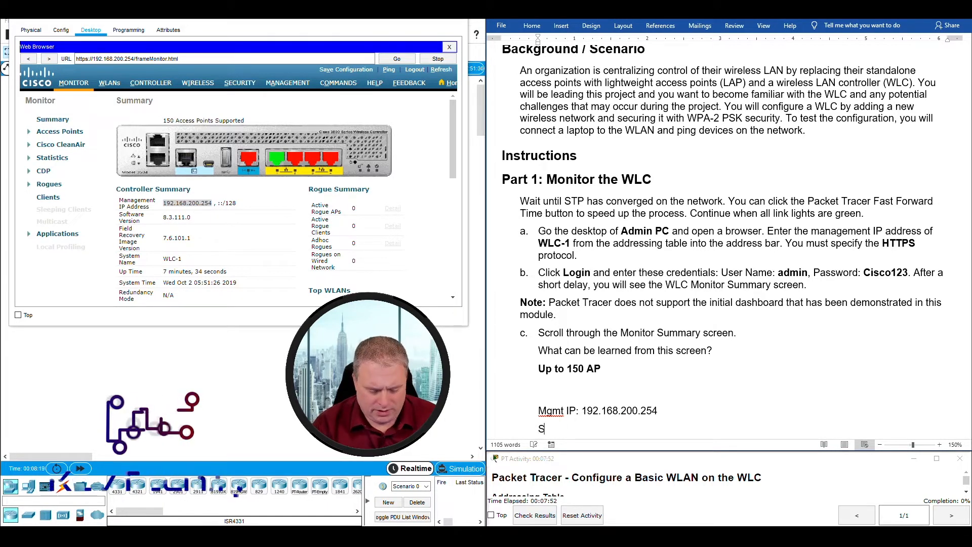
pyautogui.write('Software Versio')
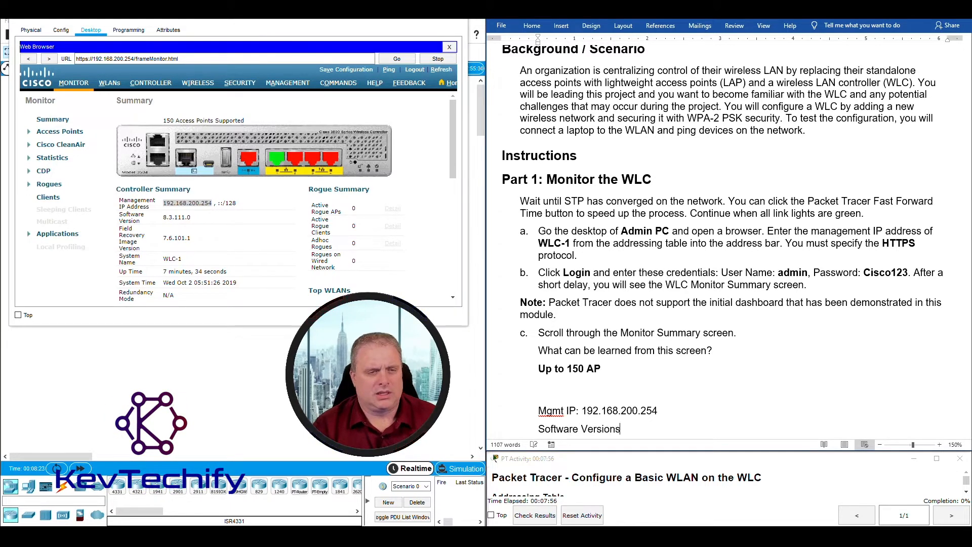
pyautogui.write('ns')
pyautogui.press('Return')
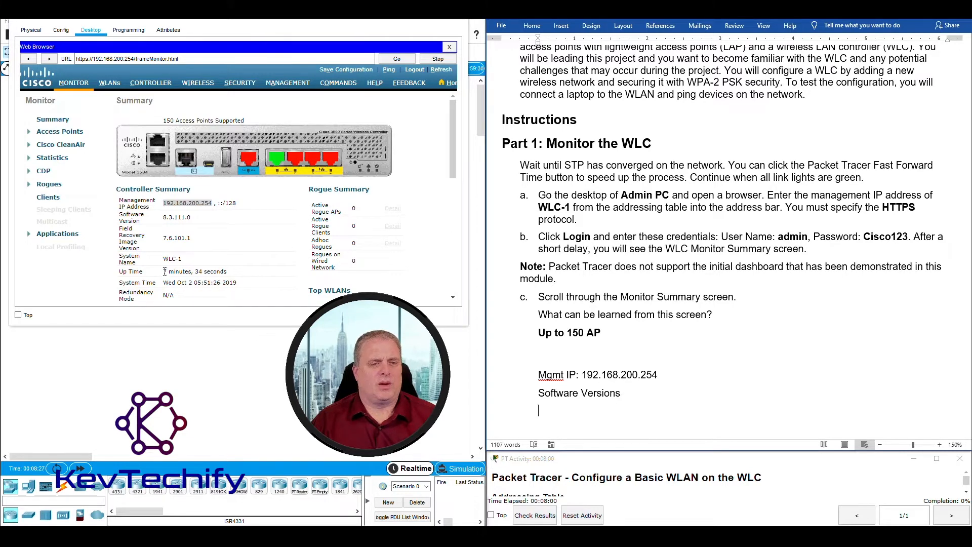
# Add 'Uptime' and 'Date' lines after checking the controller's Up Time value.
pyautogui.moveTo(165, 271); pyautogui.dragTo(218, 271)
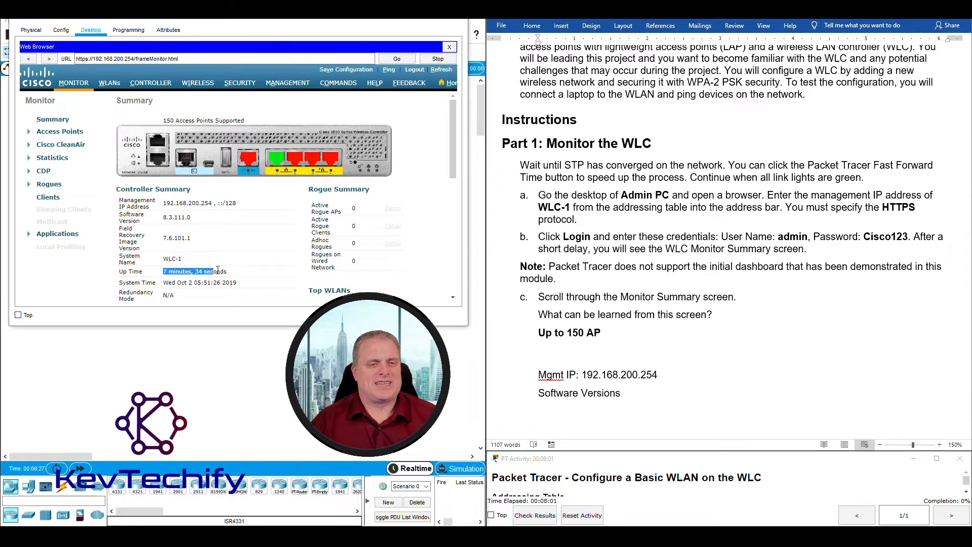
pyautogui.click(602, 409)
pyautogui.write('Uptime')
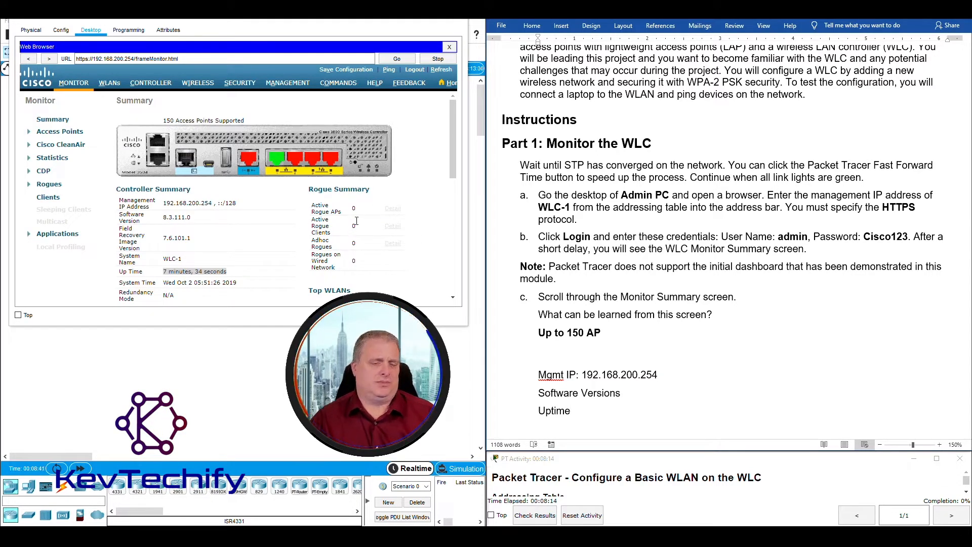
pyautogui.scroll(-5, 344, 243)
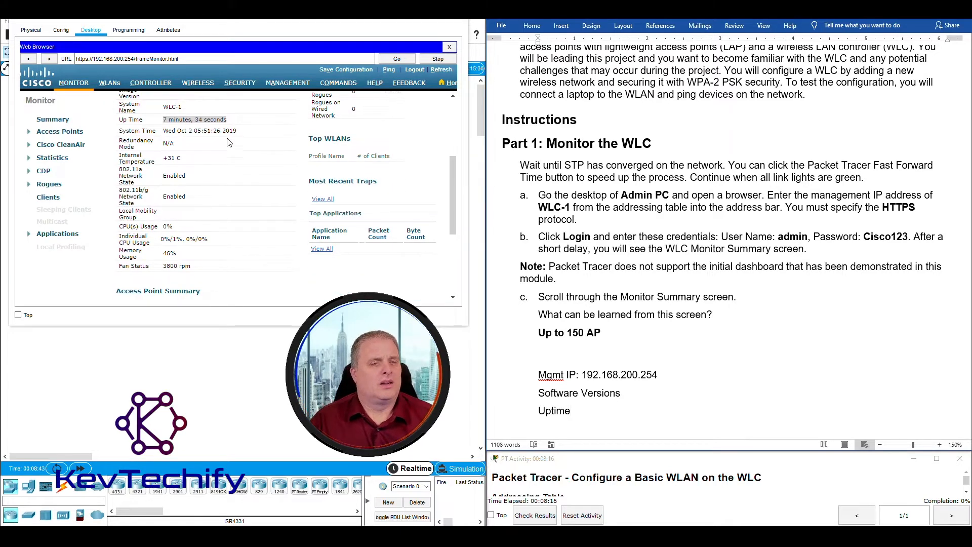
pyautogui.click(165, 130)
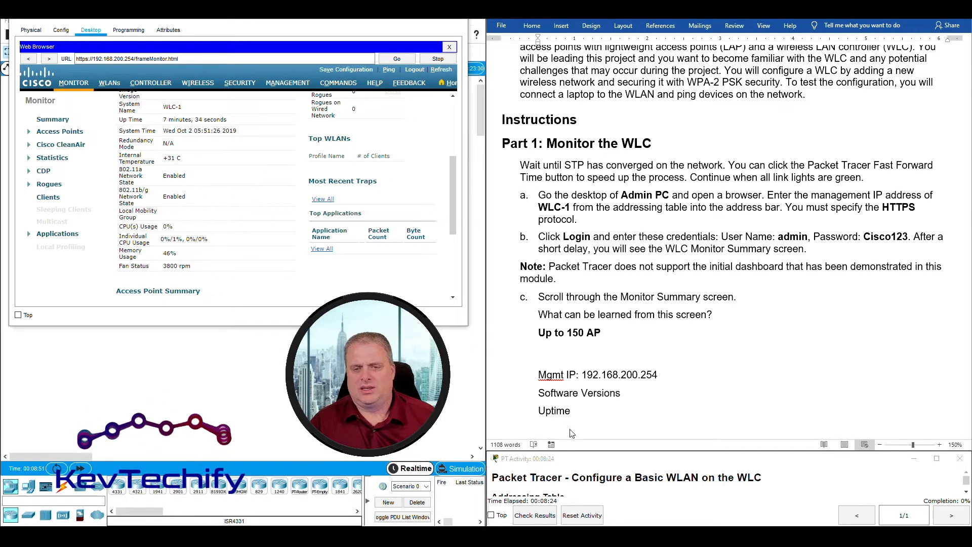
pyautogui.click(580, 416)
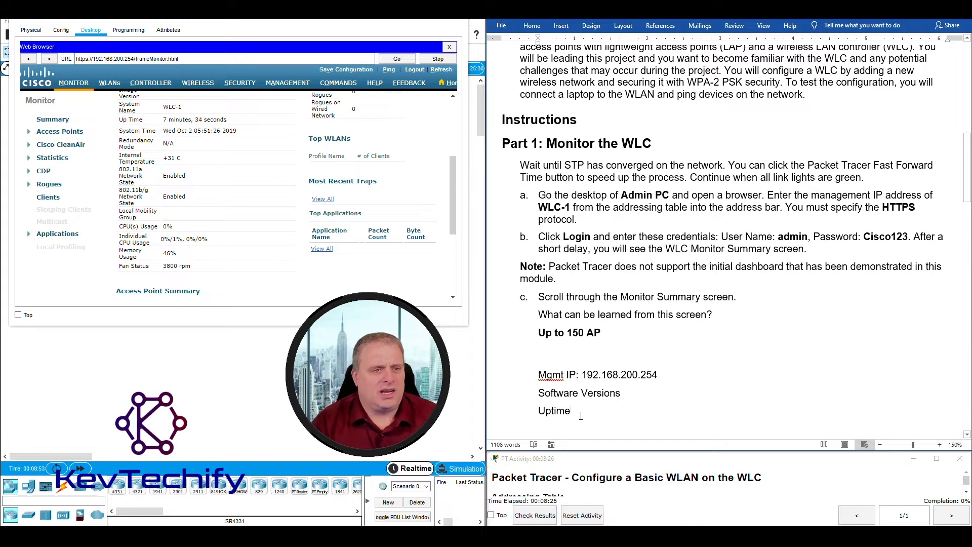
pyautogui.press('Return')
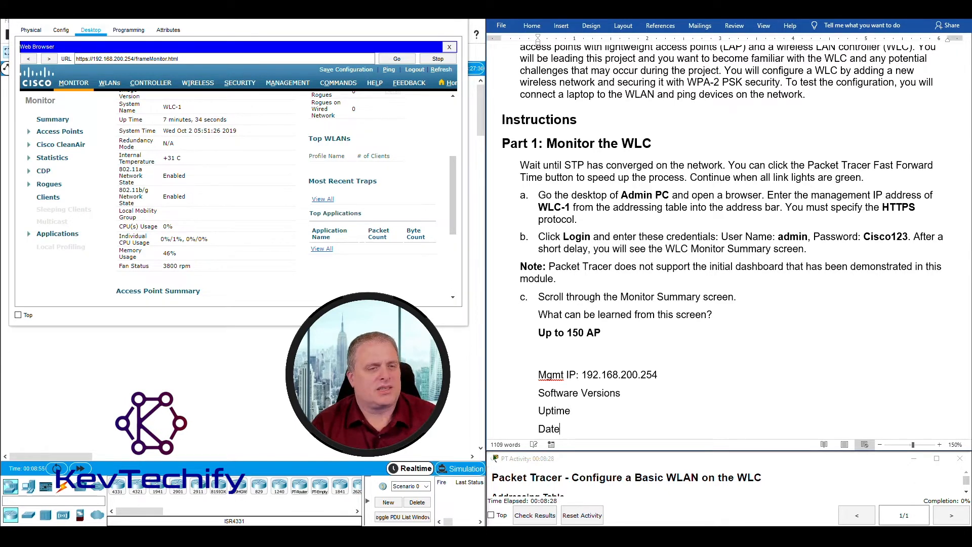
pyautogui.write('Date')
pyautogui.press('Return')
# Add 'Networks supported' and 'Hardware stats' lines, fixing the typos along the way.
pyautogui.write('Networks suppo')
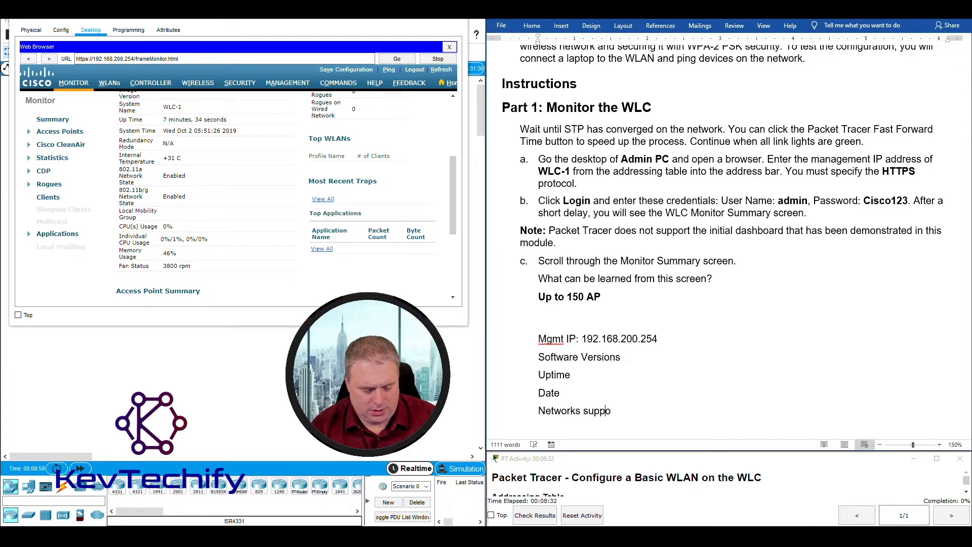
pyautogui.write('rter')
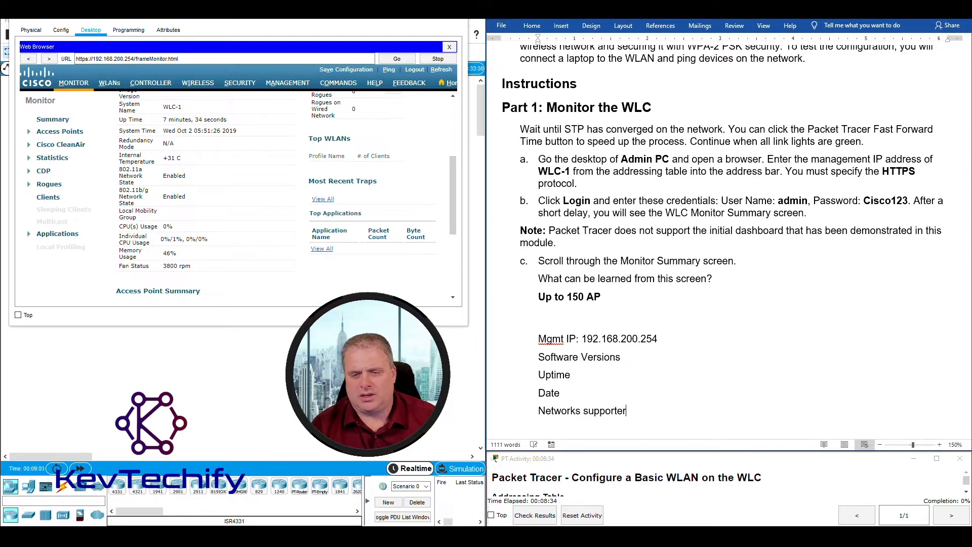
pyautogui.press('BackSpace')
pyautogui.write('s')
pyautogui.press('Return')
pyautogui.press('BackSpace')
pyautogui.press('BackSpace')
pyautogui.press('BackSpace')
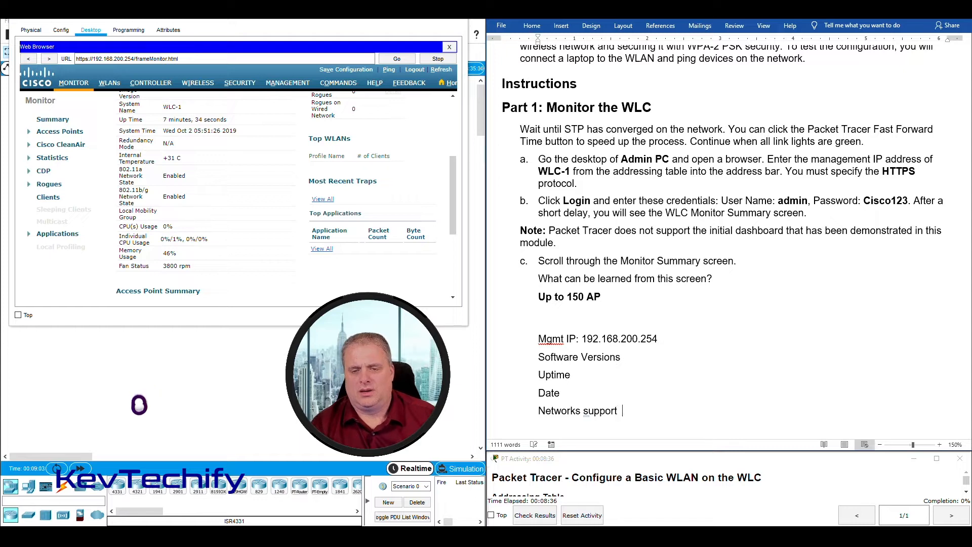
pyautogui.write('ed')
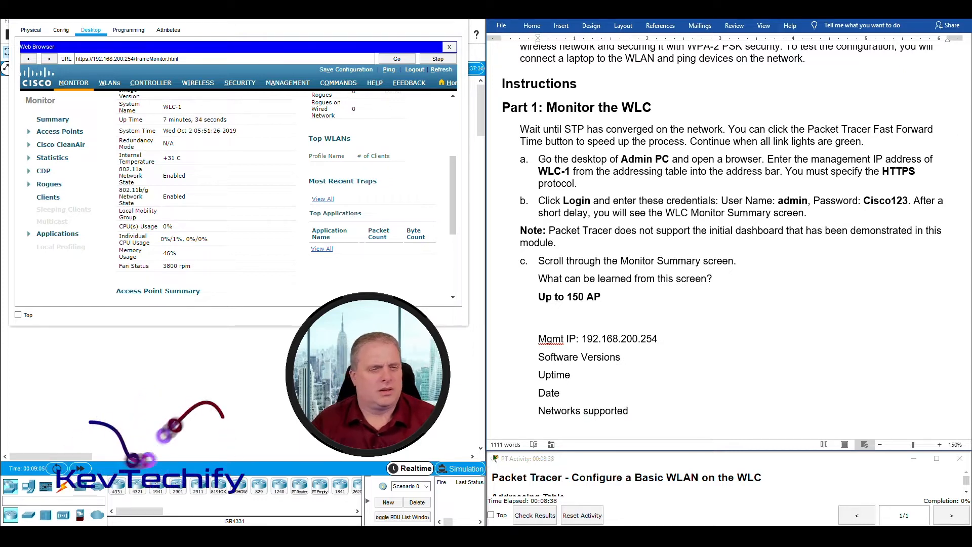
pyautogui.scroll(-1, 225, 222)
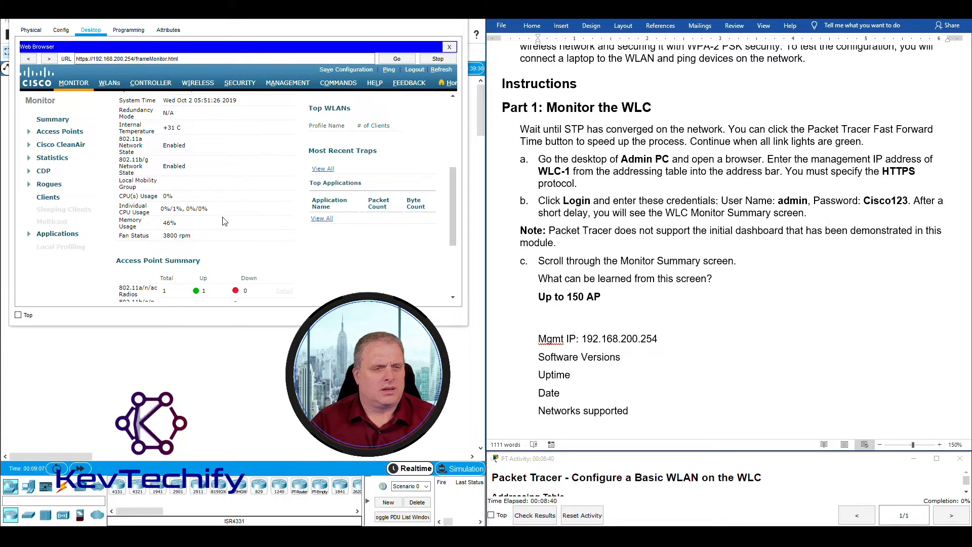
pyautogui.scroll(-1, 224, 221)
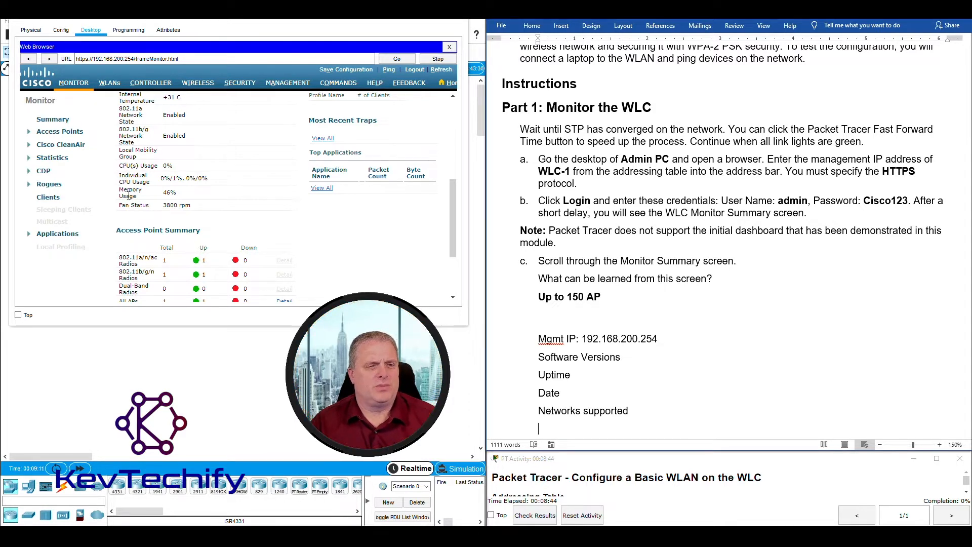
pyautogui.click(598, 415)
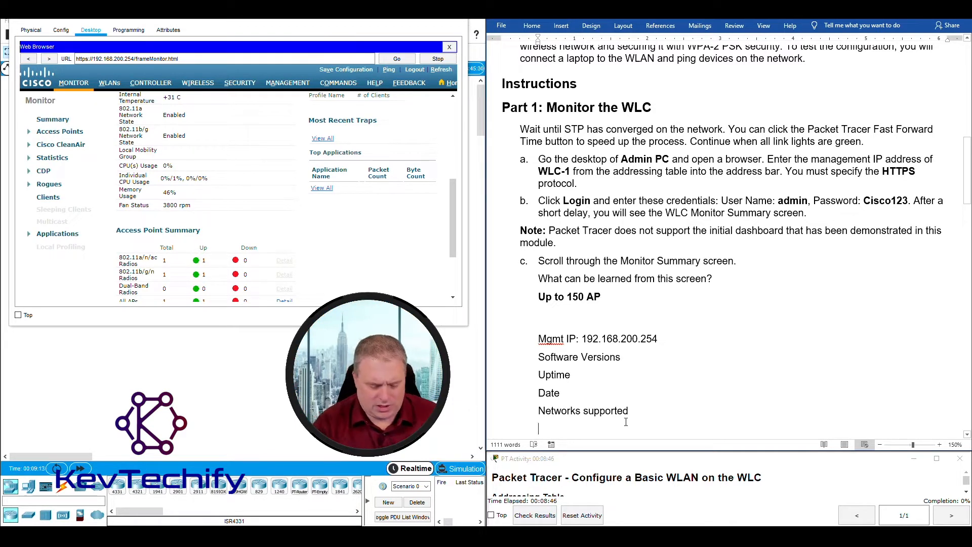
pyautogui.write('Hardware s')
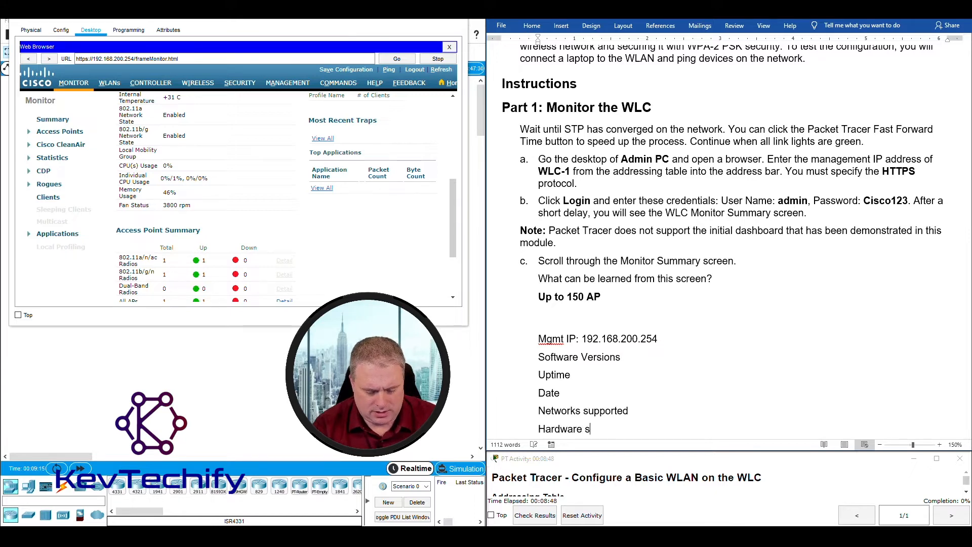
pyautogui.write('tats')
pyautogui.press('Return')
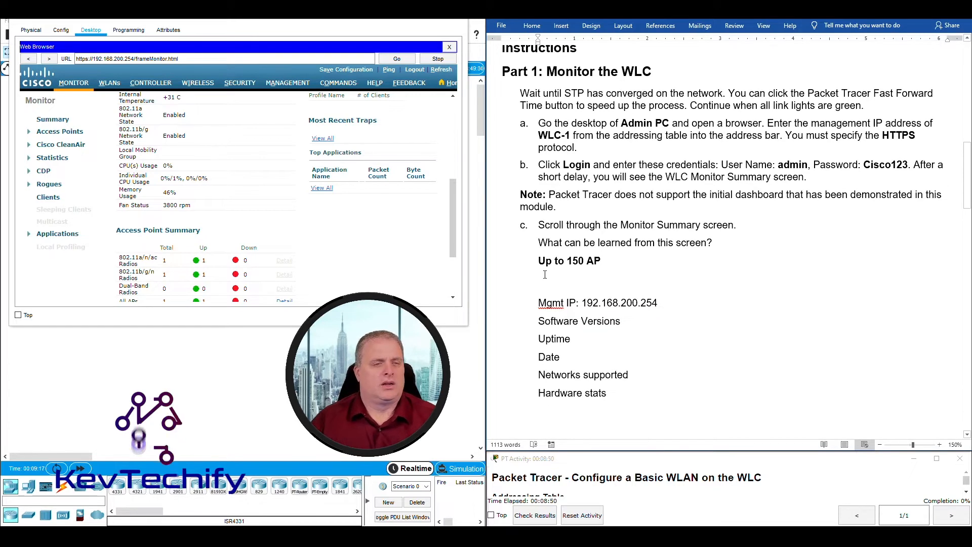
pyautogui.scroll(-1, 507, 323)
# Review the WLC summary's 802.11b/g/n radios label and All APs row.
pyautogui.scroll(-3, 303, 228)
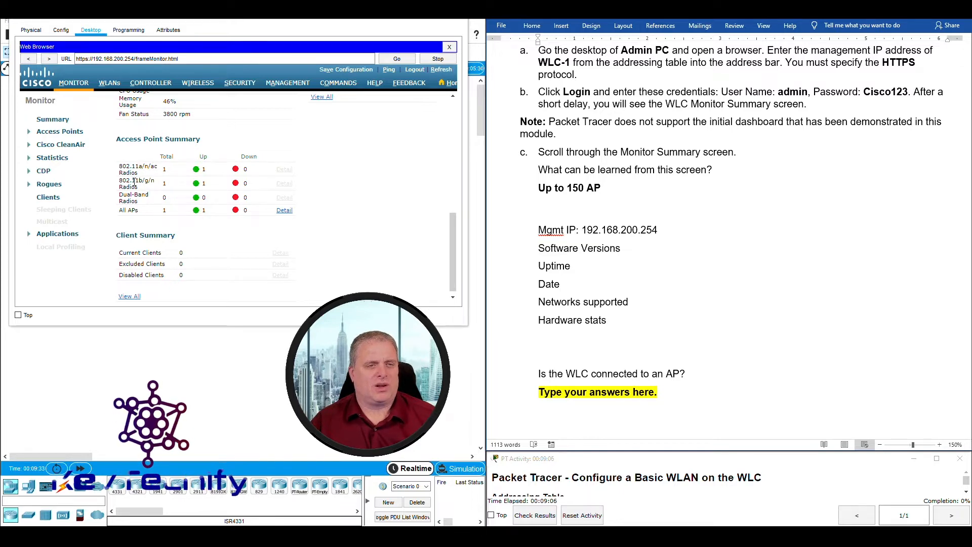
pyautogui.moveTo(135, 181); pyautogui.dragTo(196, 178)
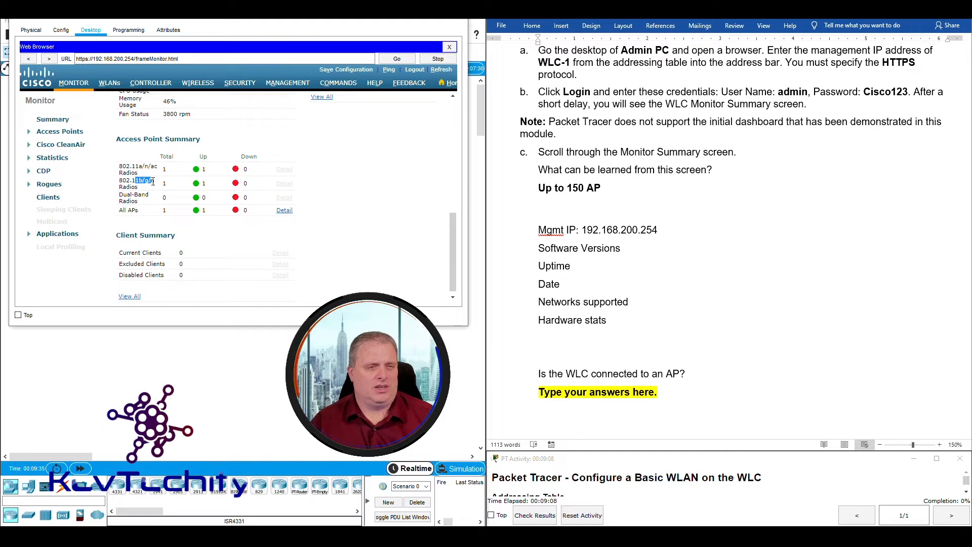
pyautogui.click(120, 212)
pyautogui.moveTo(120, 212); pyautogui.dragTo(166, 212)
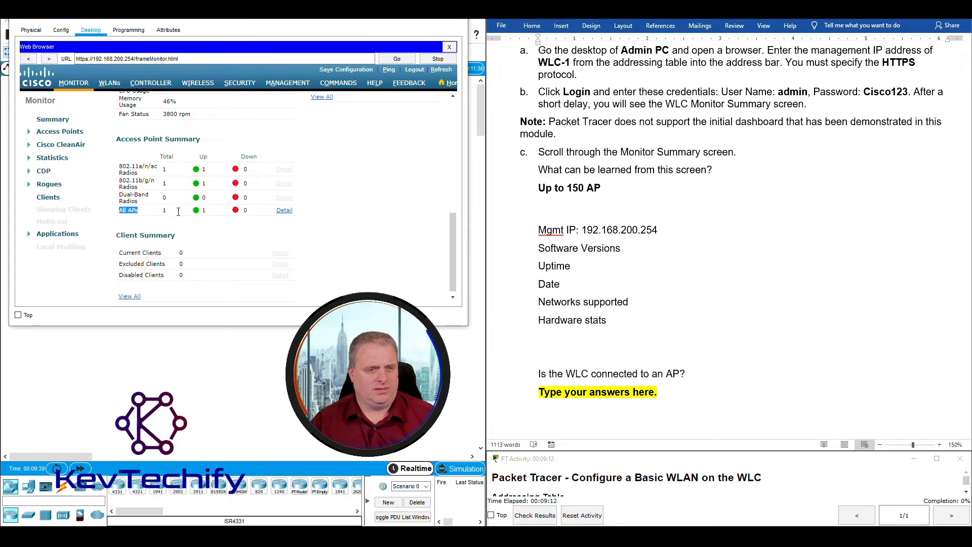
pyautogui.click(195, 219)
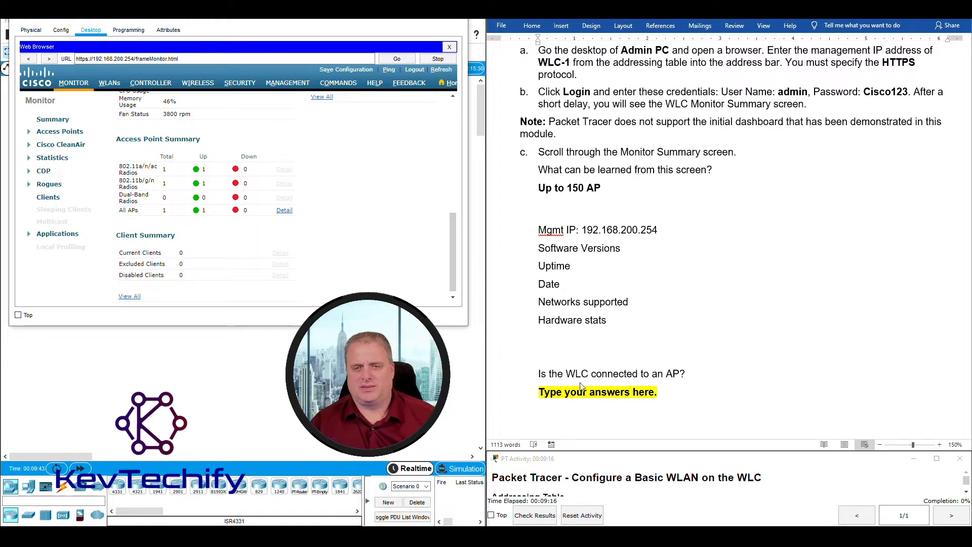
# Add 'AP information' and 'Client information' below Hardware stats, correcting the misspelling.
pyautogui.click(614, 329)
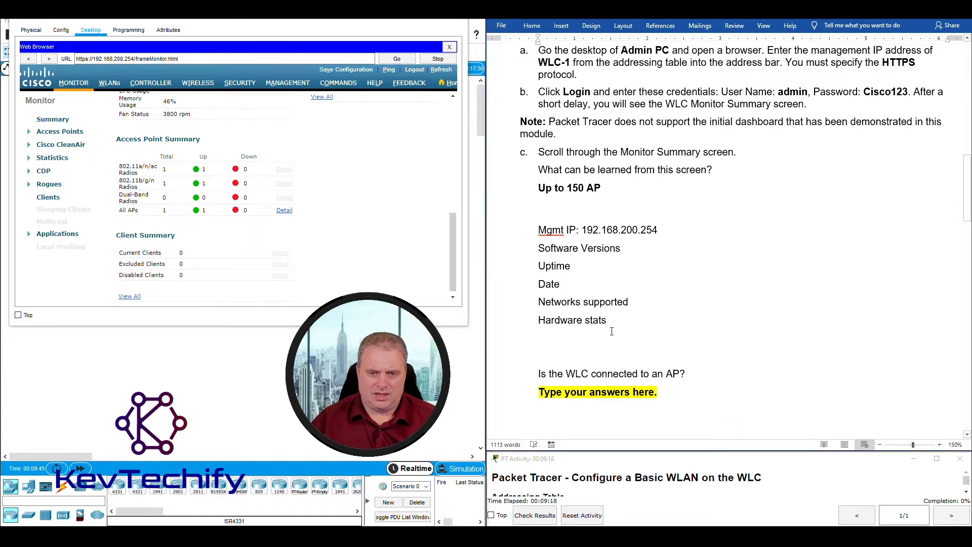
pyautogui.write('AP ')
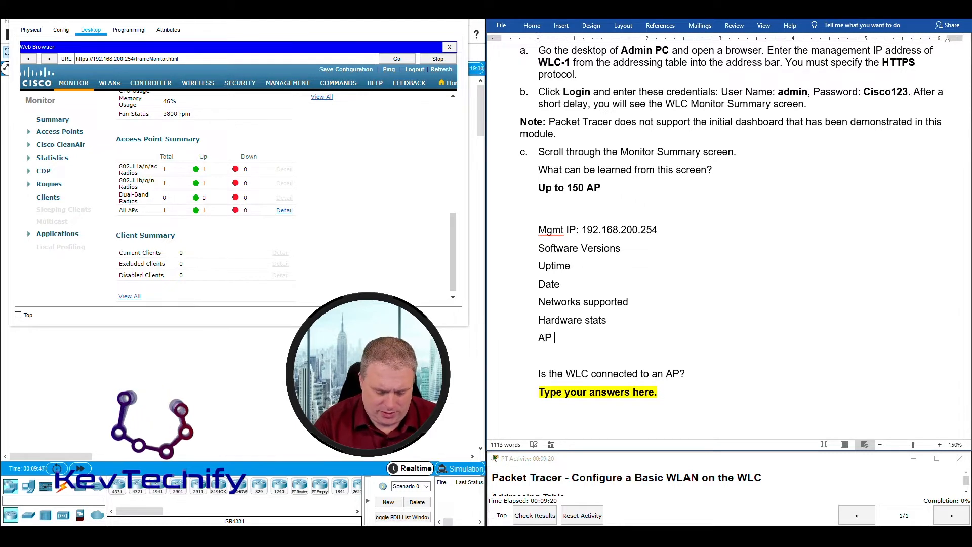
pyautogui.write('infomration')
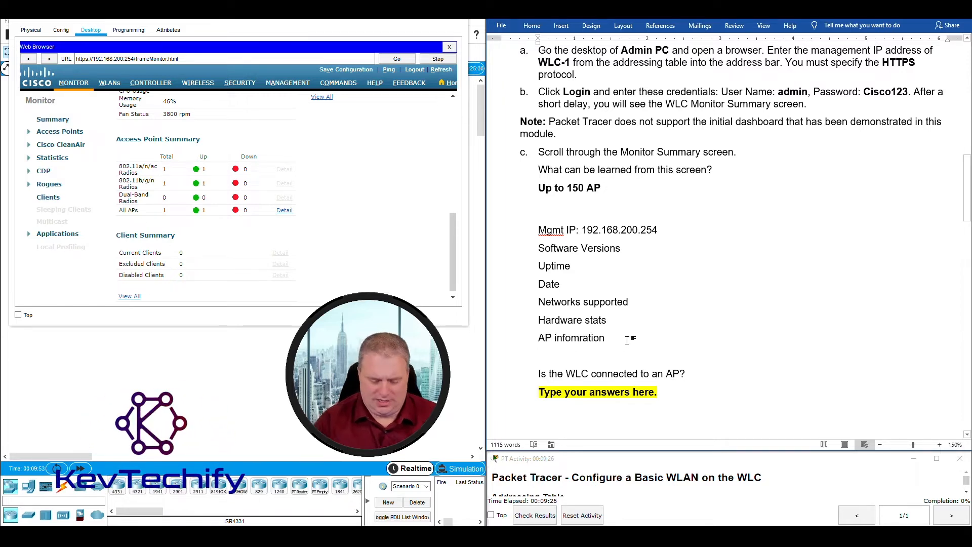
pyautogui.press('Return')
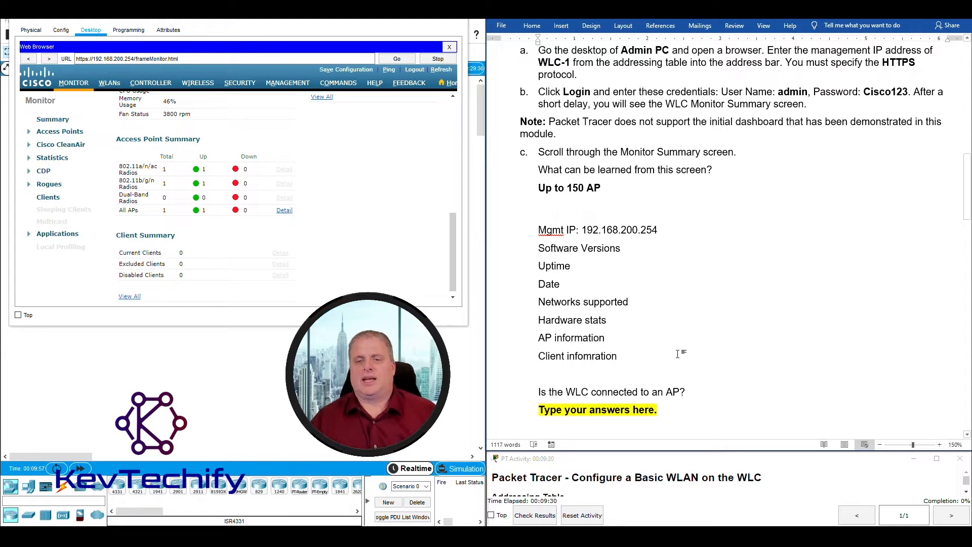
pyautogui.rightClick(590, 356)
pyautogui.click(592, 368)
pyautogui.scroll(-3, 651, 344)
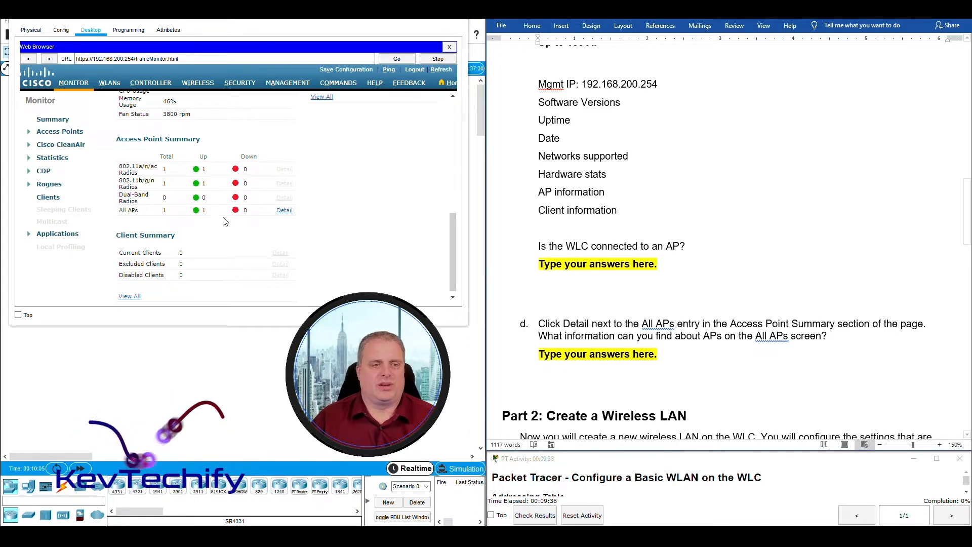
# Answer 'Yes, the WLC is connected' to an AP per the Access Point Summary section, fixing 'Summart'.
pyautogui.tripleClick(128, 142)
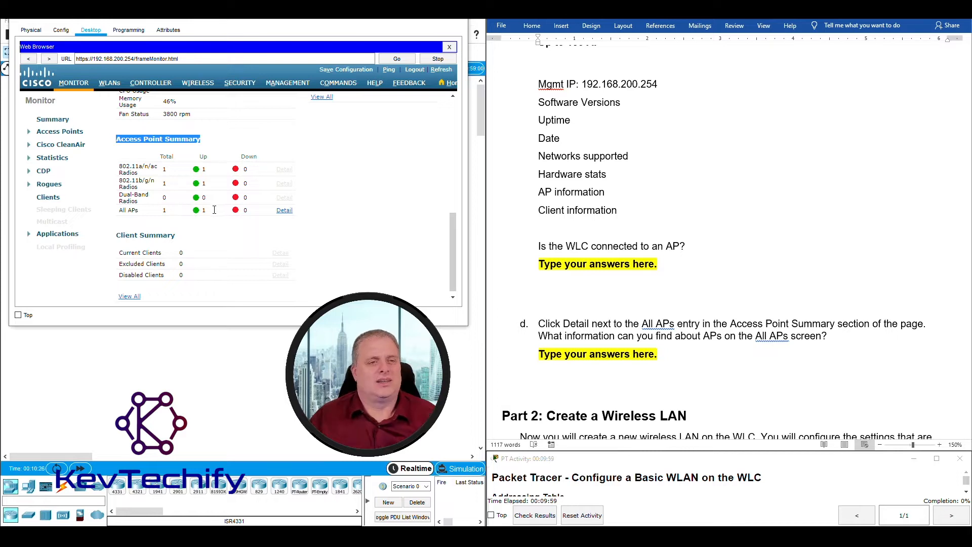
pyautogui.click(542, 268)
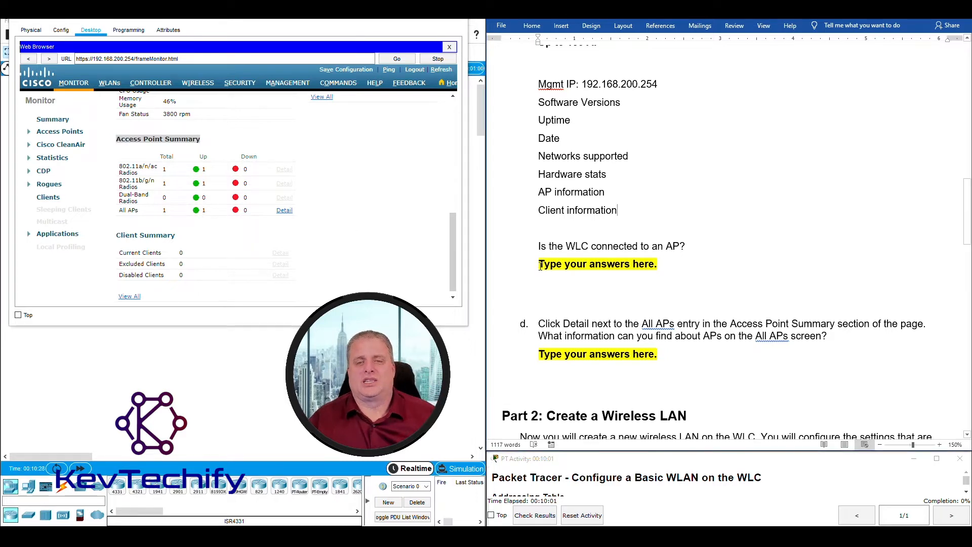
pyautogui.moveTo(540, 265); pyautogui.dragTo(667, 270)
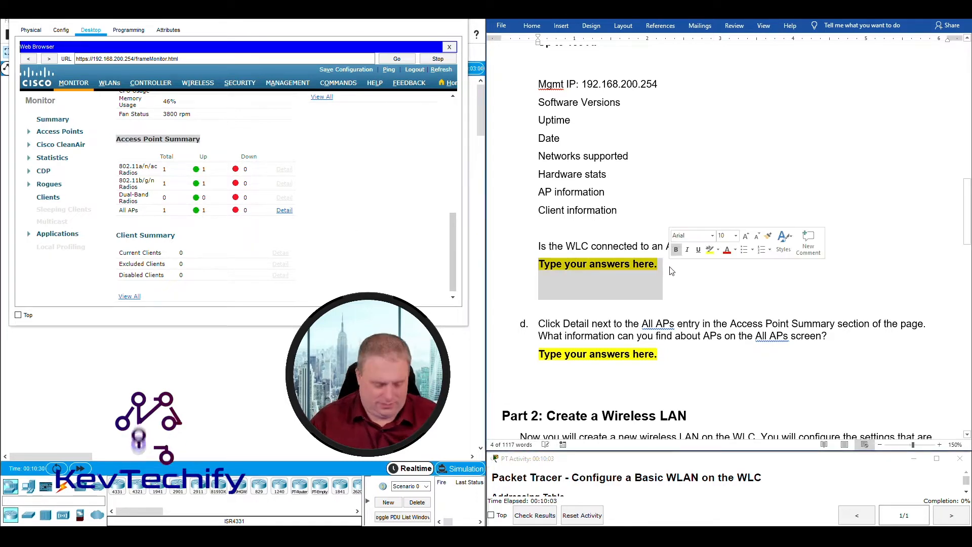
pyautogui.write('Yes, t')
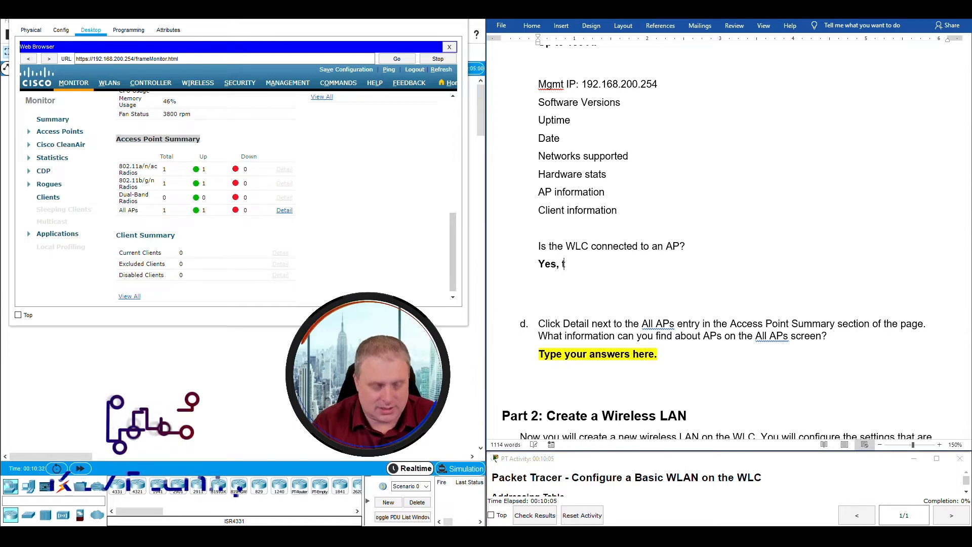
pyautogui.write('he WL')
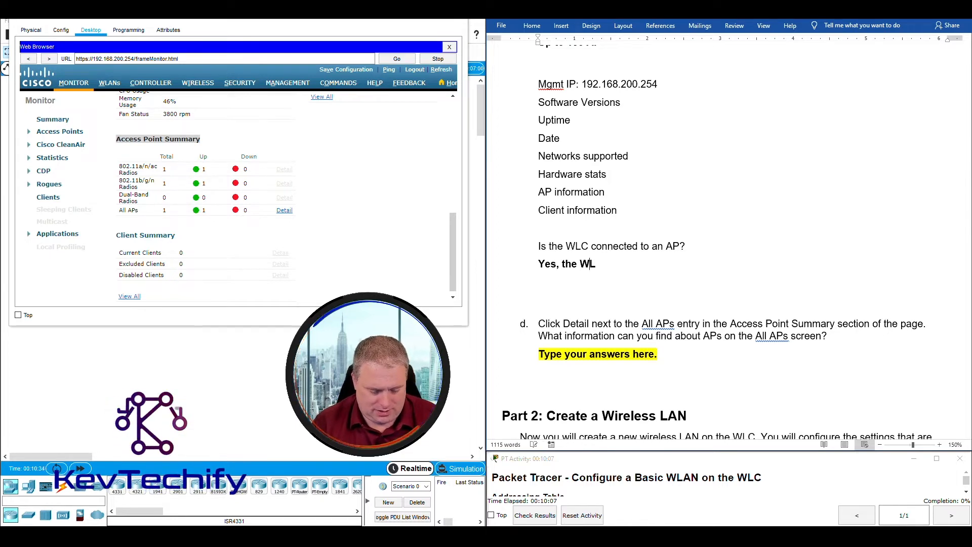
pyautogui.write('C is co')
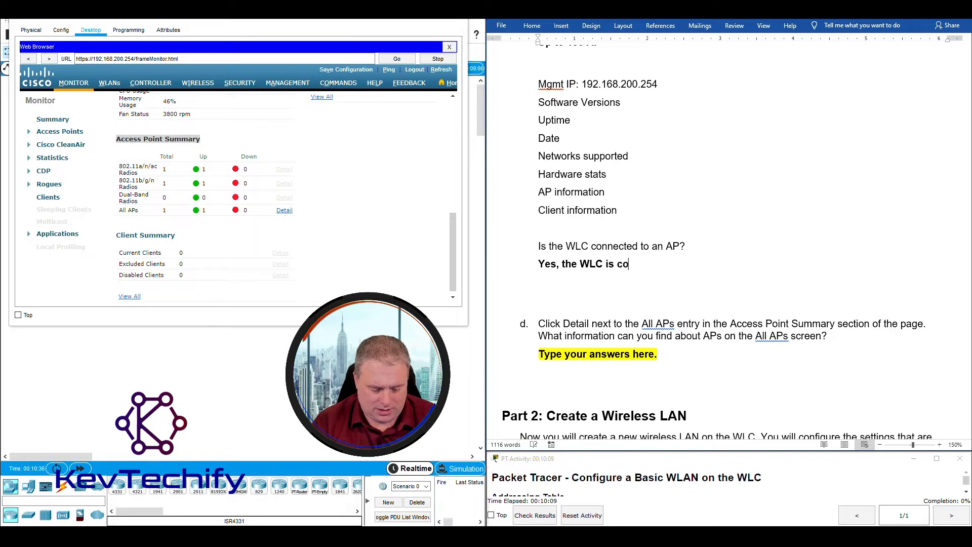
pyautogui.write('nnected to on AP.  This is shown in')
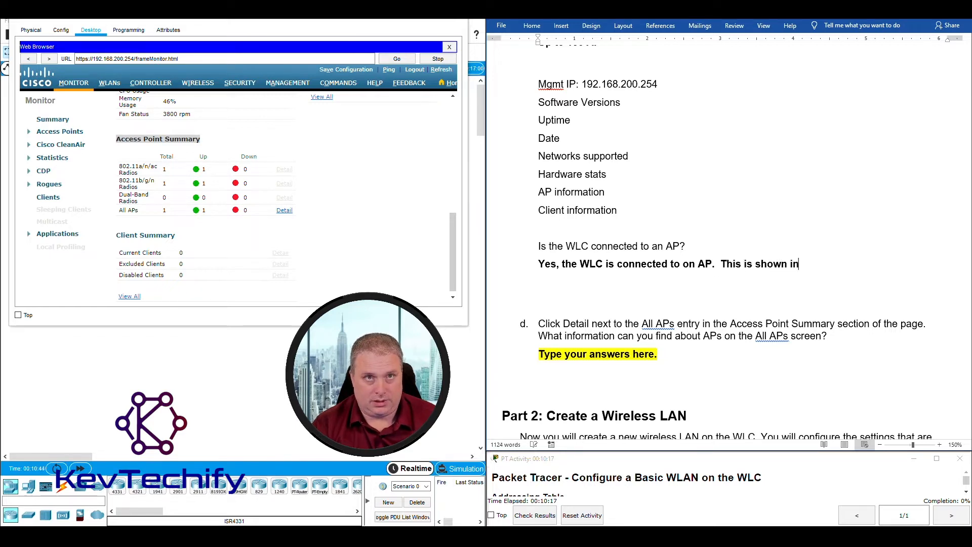
pyautogui.write('the Acc')
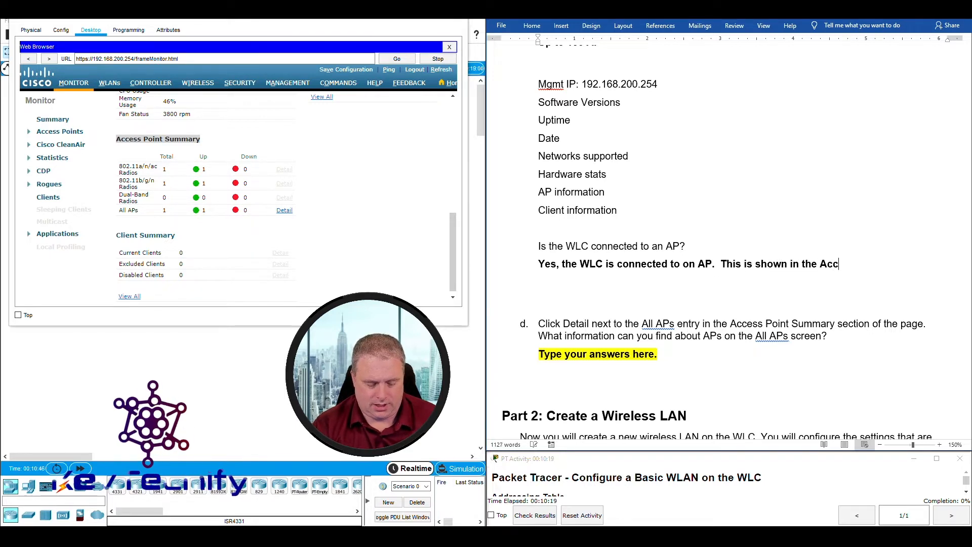
pyautogui.write('ess Point ')
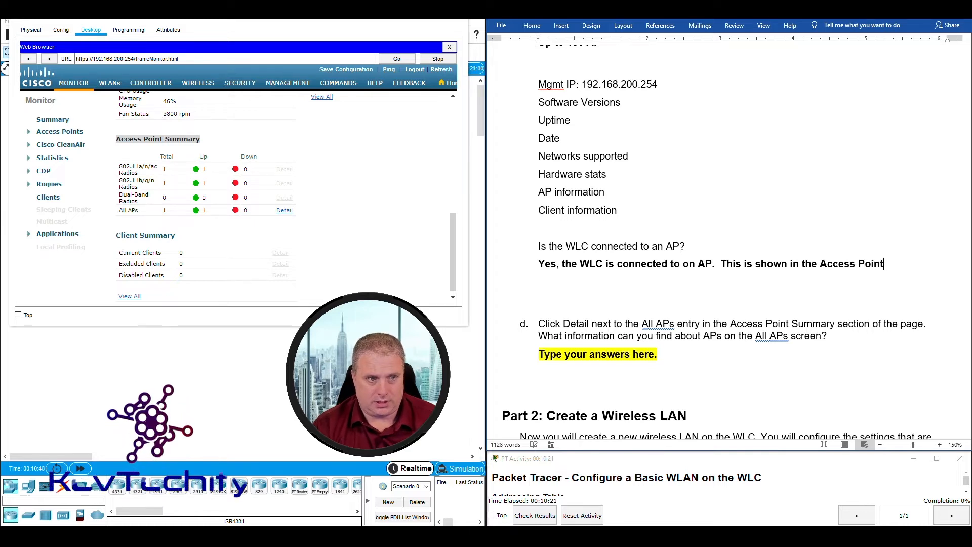
pyautogui.write('Summa')
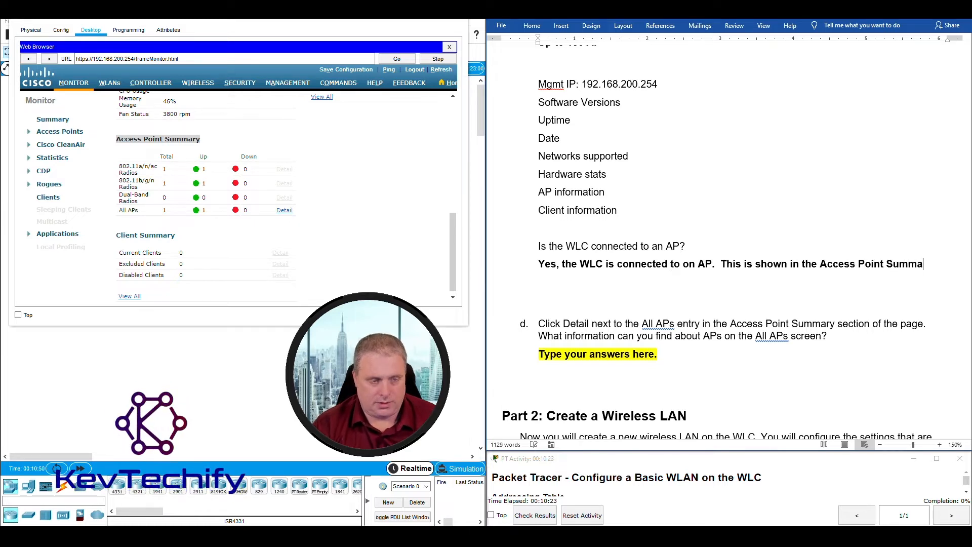
pyautogui.write('rt ')
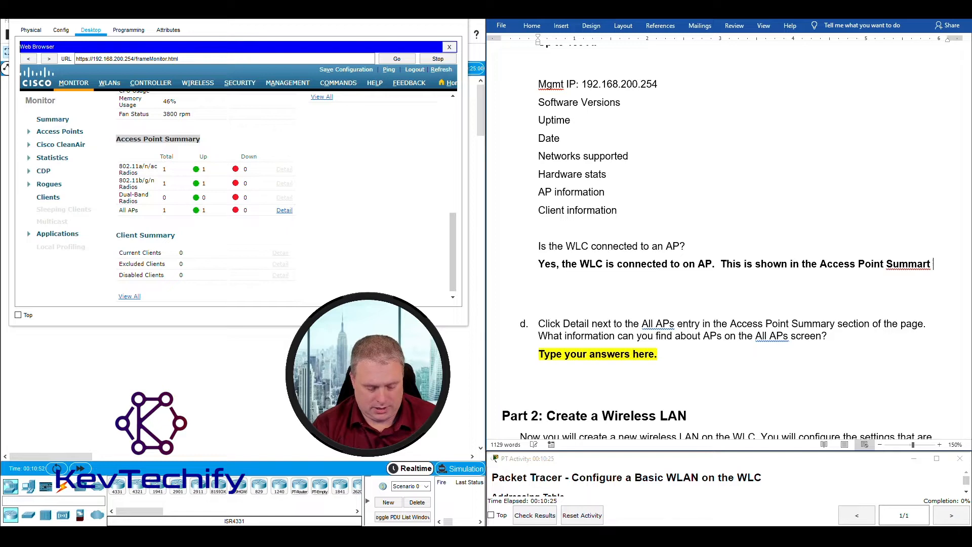
pyautogui.write('section of the page.')
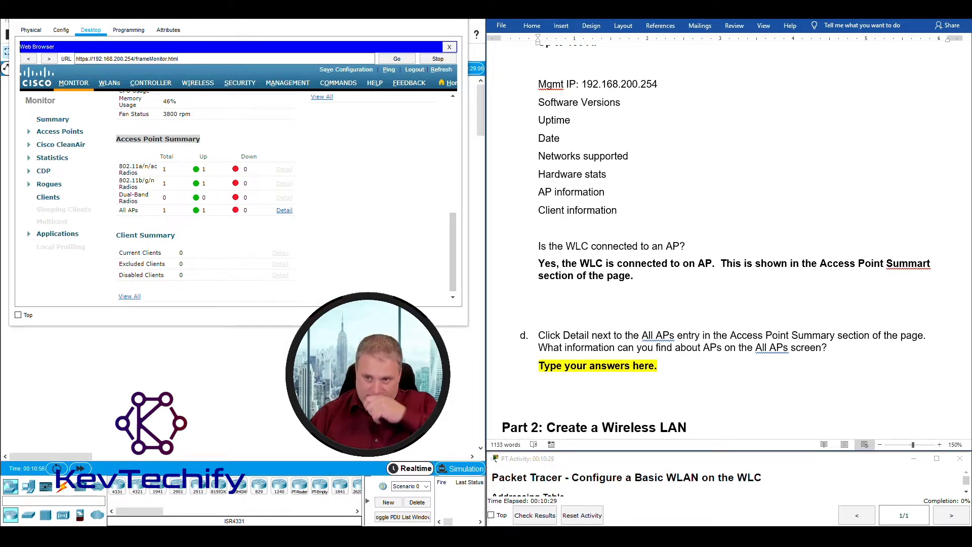
pyautogui.rightClick(916, 263)
pyautogui.click(901, 274)
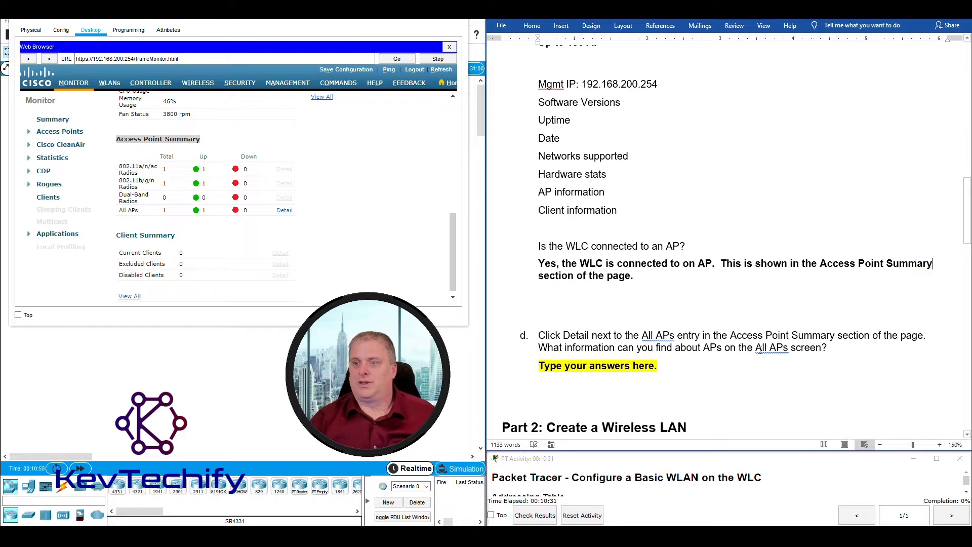
pyautogui.scroll(-1, 644, 389)
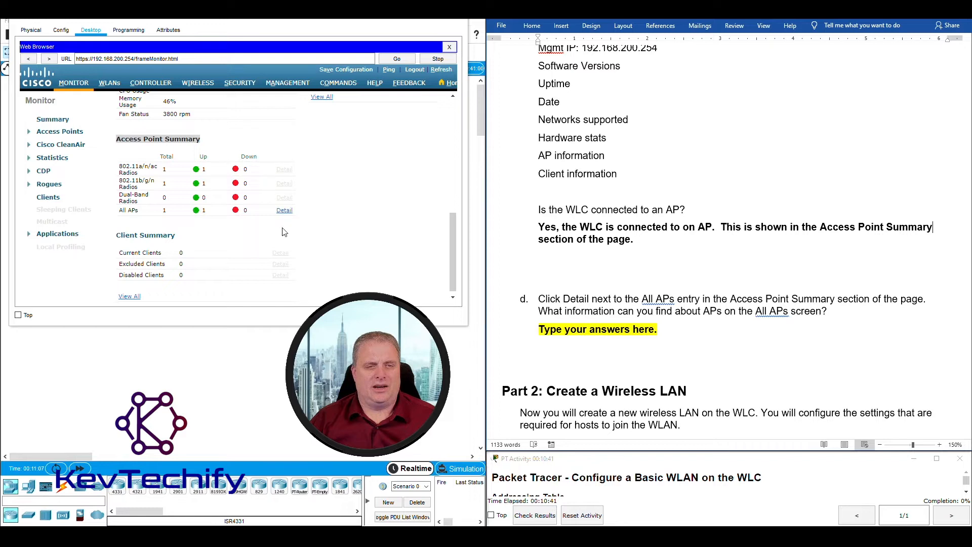
# Open the All APs detail page and highlight the AP count, name, IP, model and MAC columns.
pyautogui.click(285, 211)
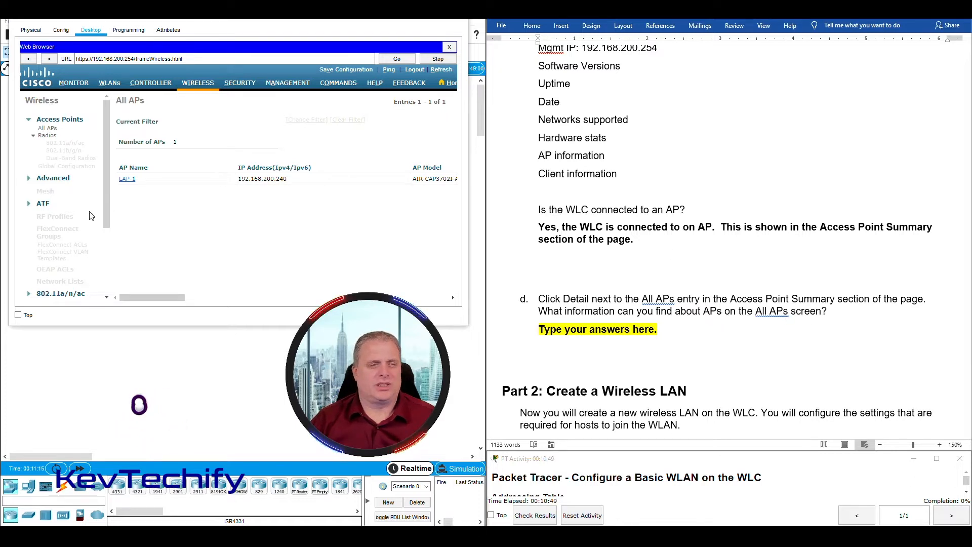
pyautogui.moveTo(120, 168); pyautogui.dragTo(164, 145)
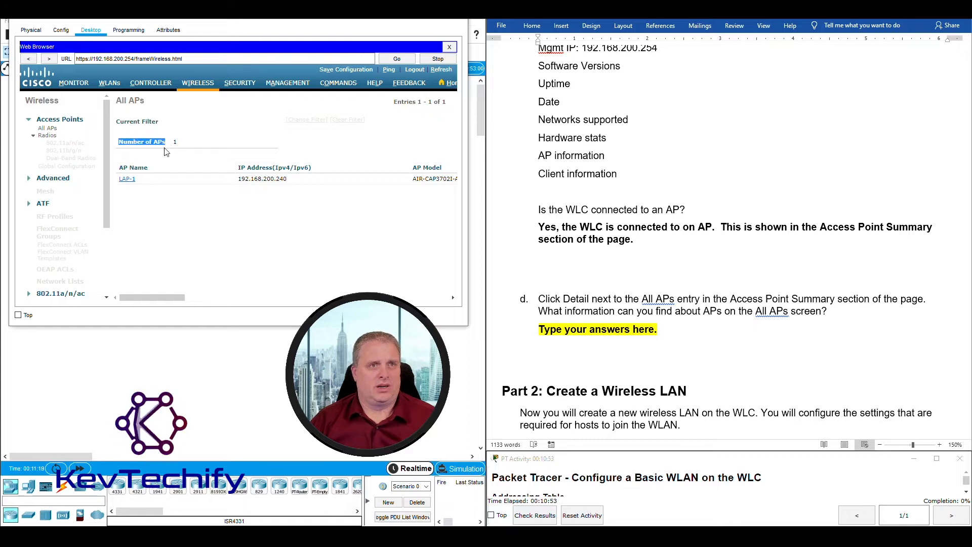
pyautogui.moveTo(121, 167); pyautogui.dragTo(181, 171)
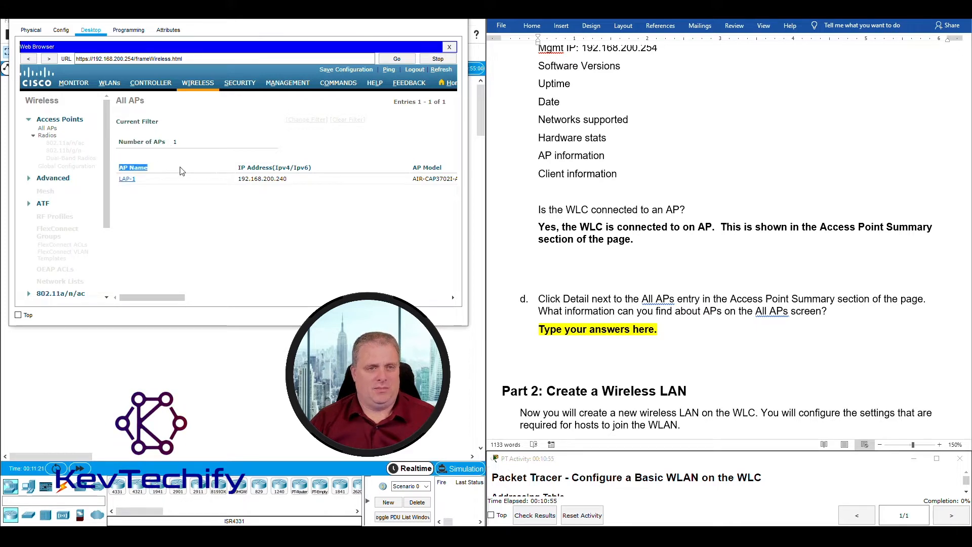
pyautogui.moveTo(239, 168); pyautogui.dragTo(327, 172)
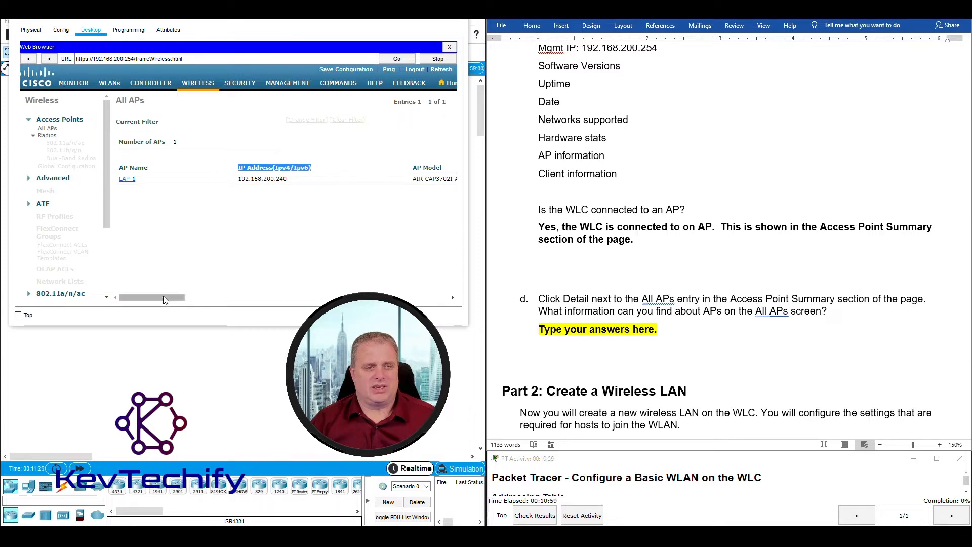
pyautogui.moveTo(163, 297); pyautogui.dragTo(217, 298)
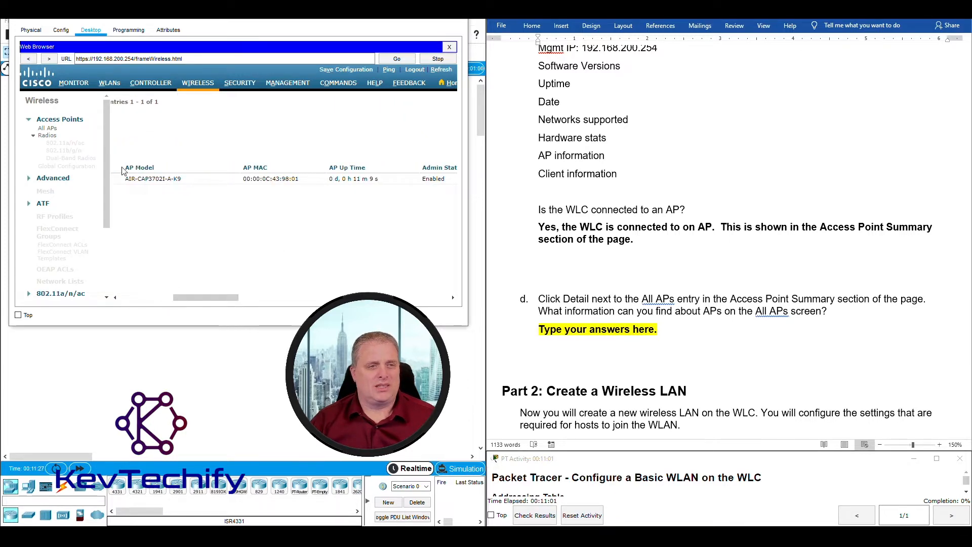
pyautogui.moveTo(127, 167); pyautogui.dragTo(168, 173)
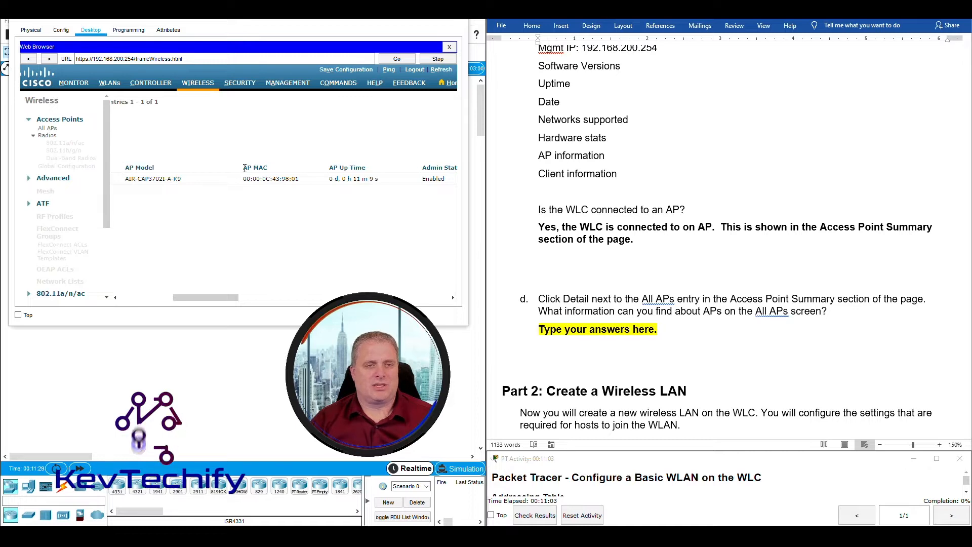
pyautogui.moveTo(243, 167); pyautogui.dragTo(268, 168)
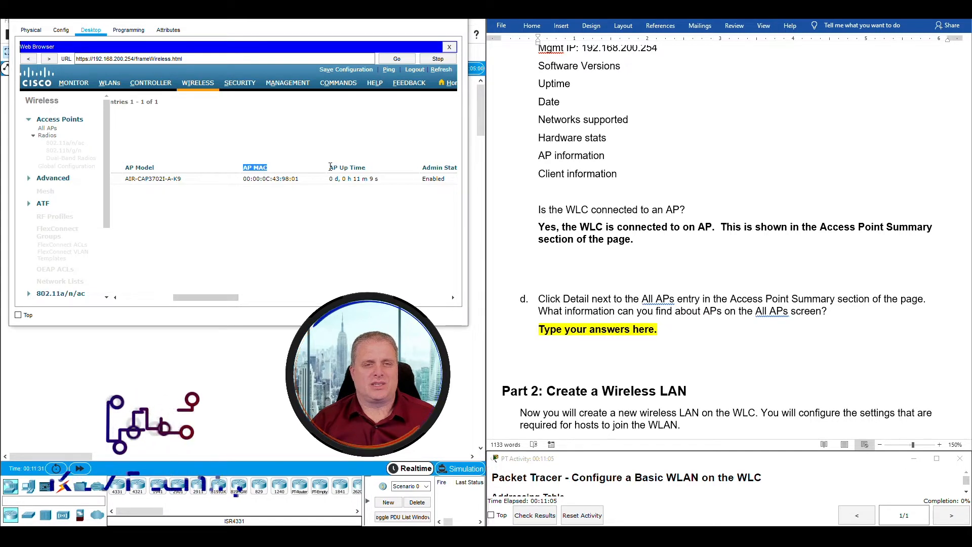
# Highlight LAP-1's Admin Status and PoE/Medium Power (15.4 W) power details.
pyautogui.moveTo(329, 167); pyautogui.dragTo(365, 168)
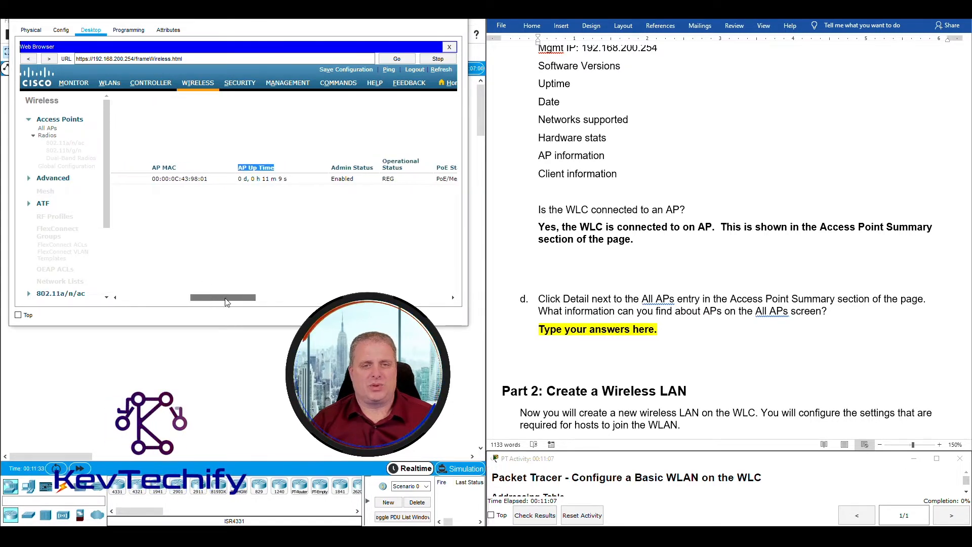
pyautogui.moveTo(205, 298); pyautogui.dragTo(261, 298)
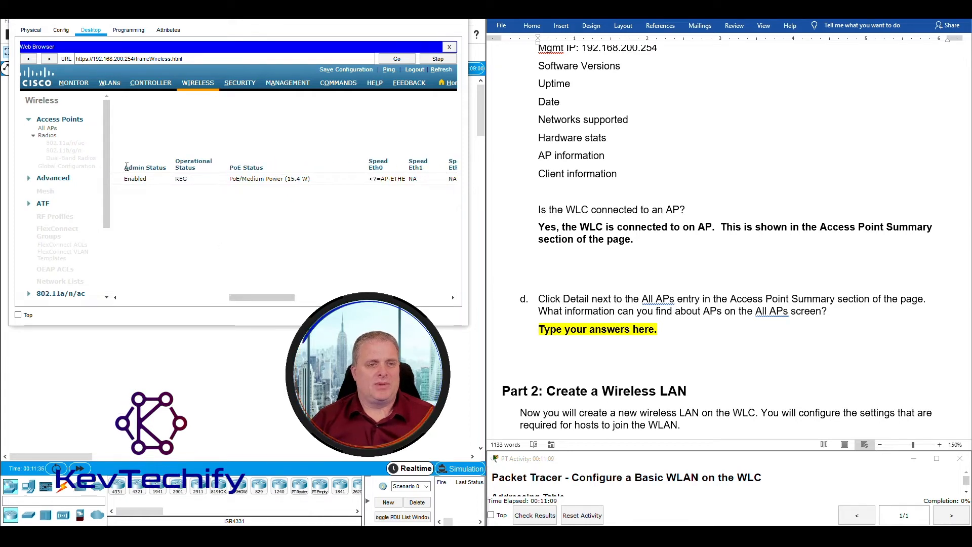
pyautogui.moveTo(124, 168); pyautogui.dragTo(207, 172)
pyautogui.click(180, 160)
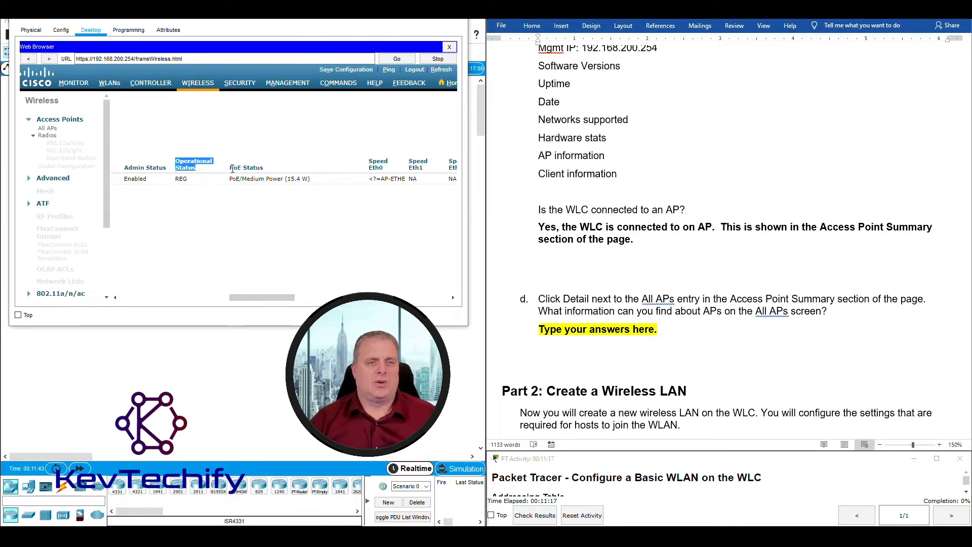
pyautogui.moveTo(232, 180); pyautogui.dragTo(316, 181)
pyautogui.moveTo(268, 299); pyautogui.dragTo(307, 300)
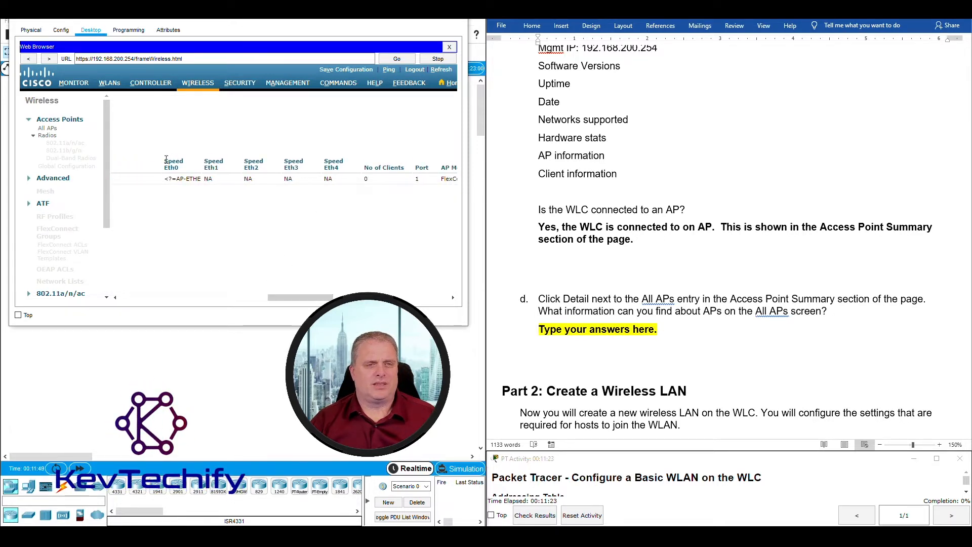
pyautogui.moveTo(309, 298); pyautogui.dragTo(126, 287)
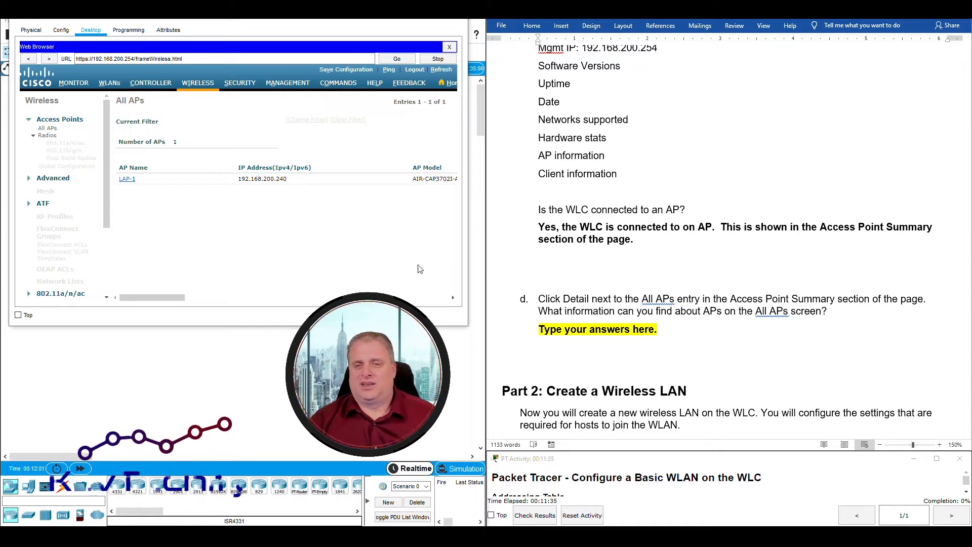
# Answer question d: the WLC shows AP name, IP, model, MAC, software version, status and power source.
pyautogui.click(542, 321)
pyautogui.moveTo(539, 329); pyautogui.dragTo(660, 329)
pyautogui.write('Inf')
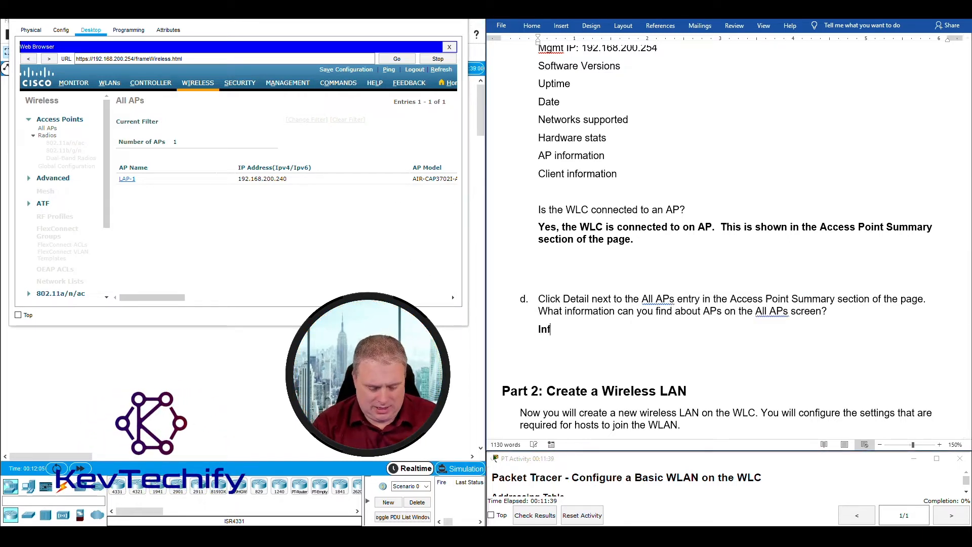
pyautogui.write('ormation')
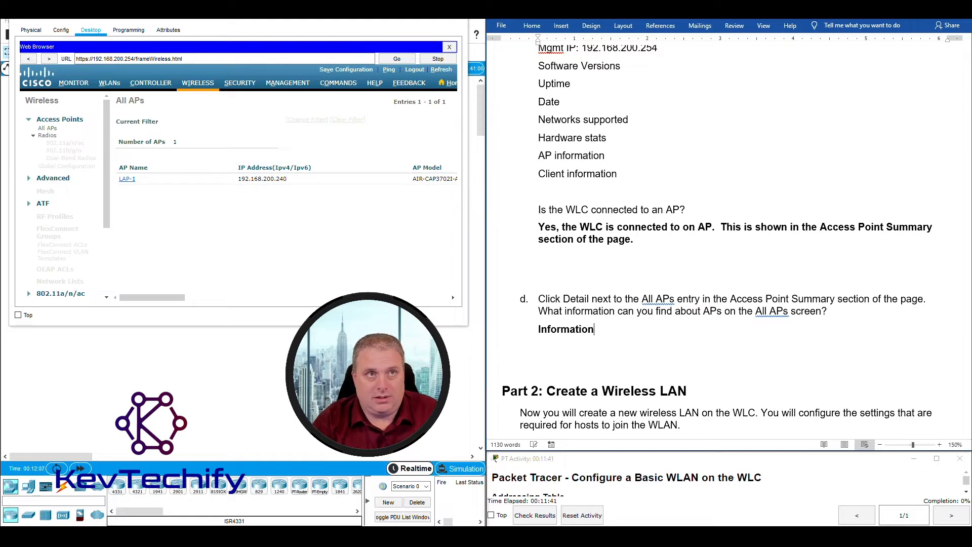
pyautogui.write(' shown')
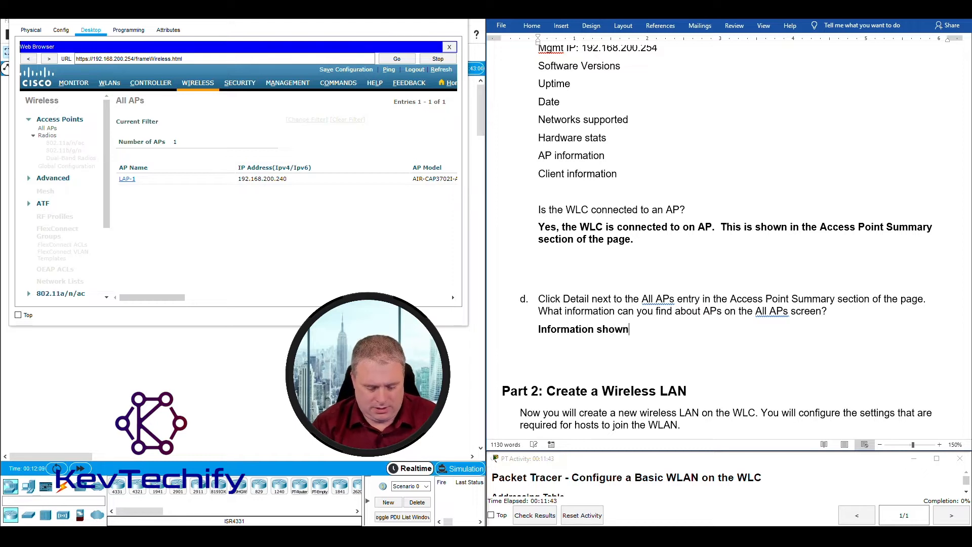
pyautogui.write(' on ther')
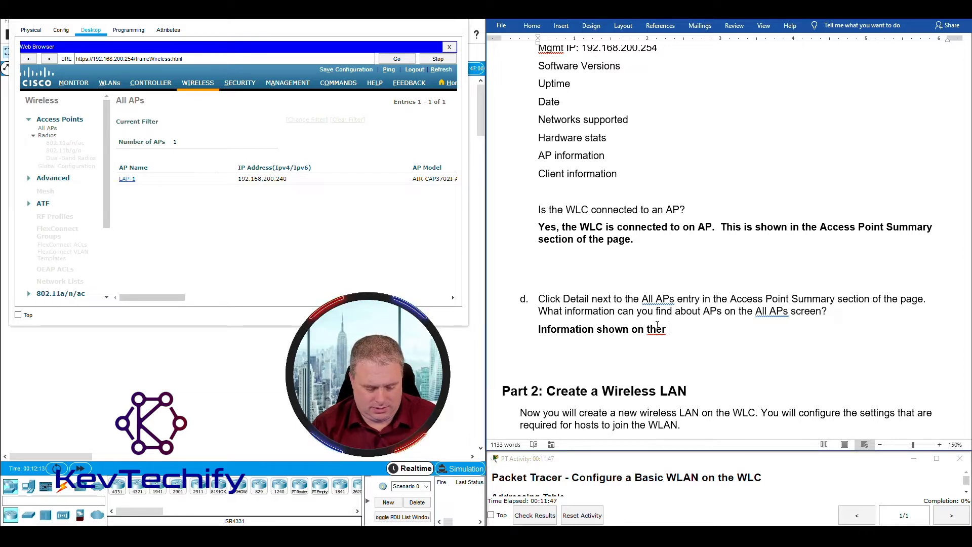
pyautogui.write(' WLC incl')
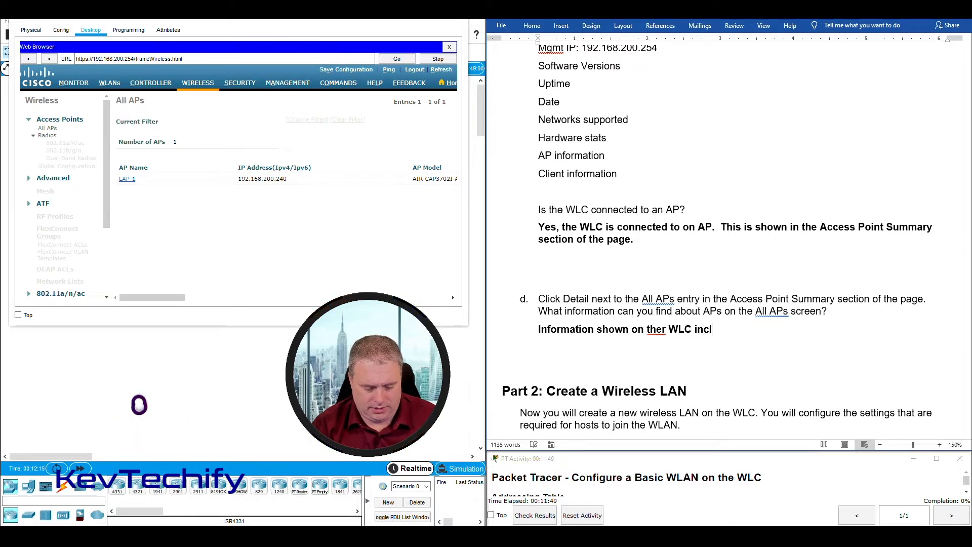
pyautogui.write('udes the')
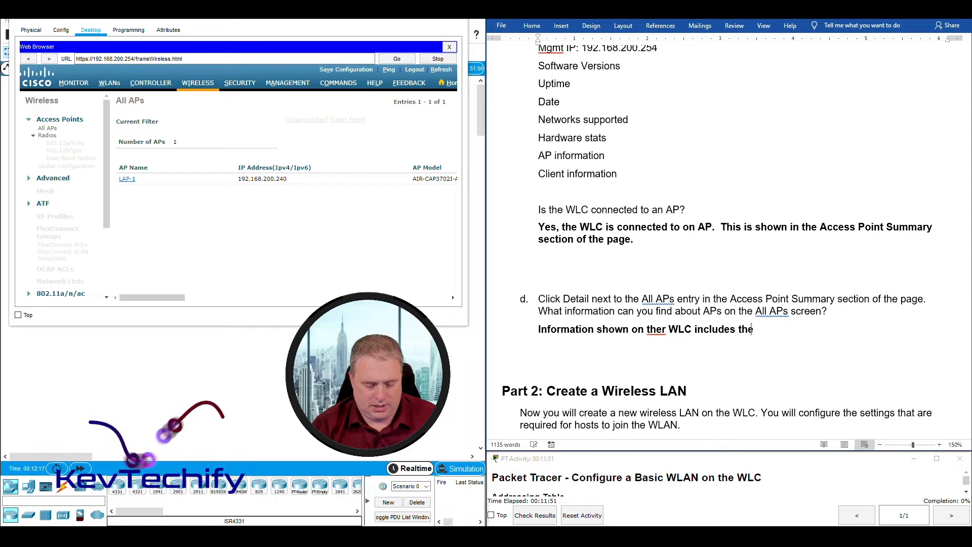
pyautogui.write(' name of the')
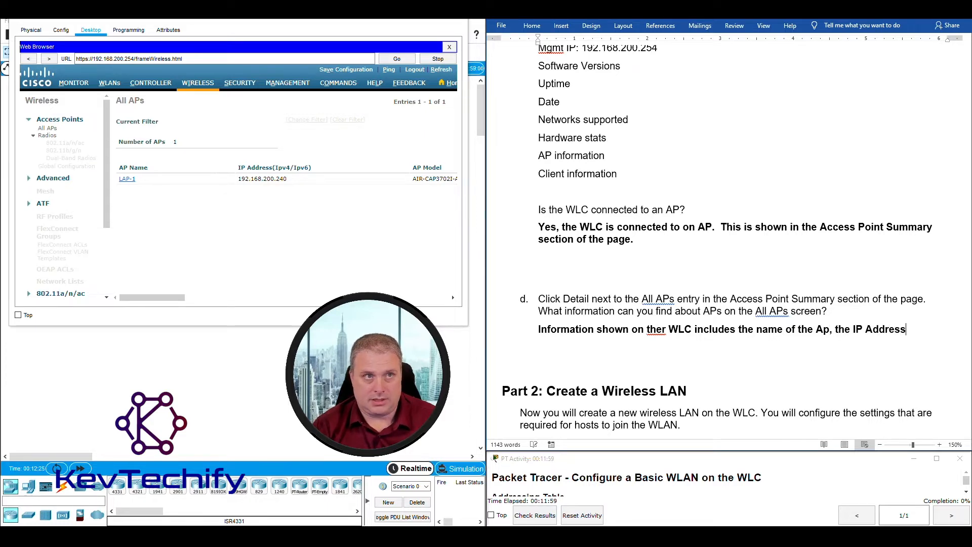
pyautogui.write('AP')
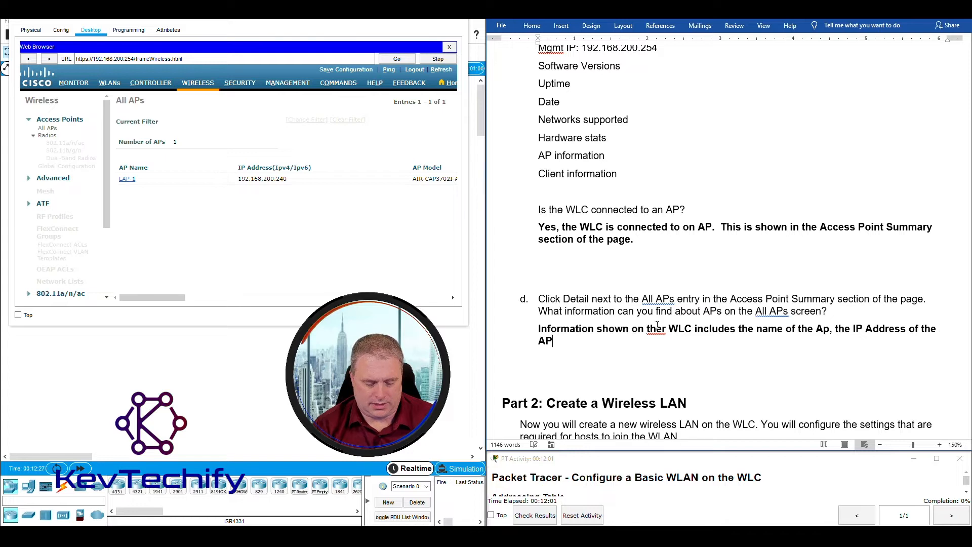
pyautogui.write(', the ')
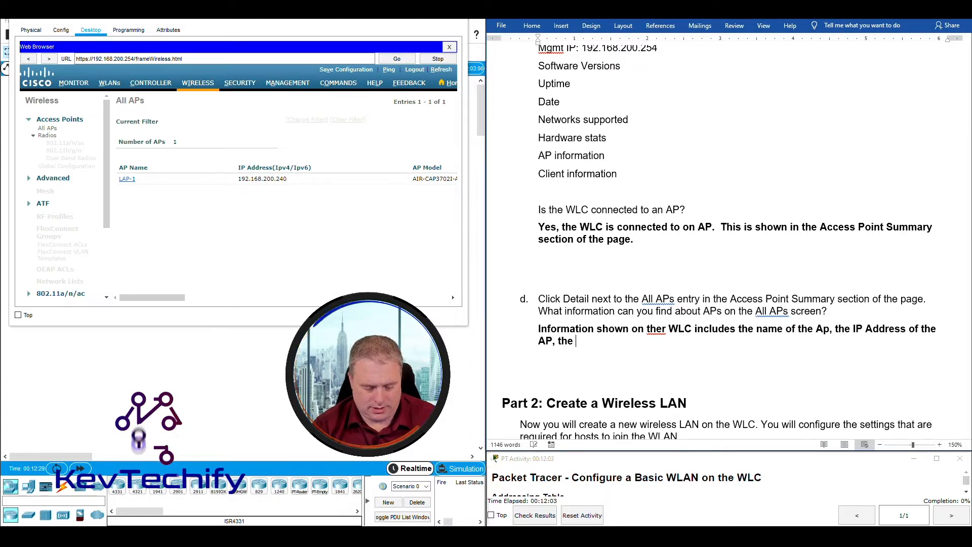
pyautogui.write('device model, MAC, software version, operation')
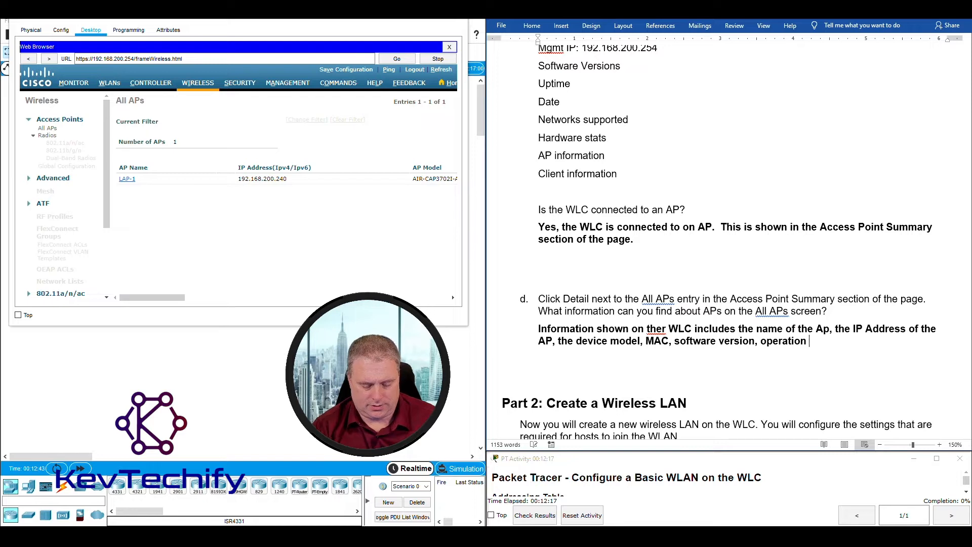
pyautogui.write('status, ')
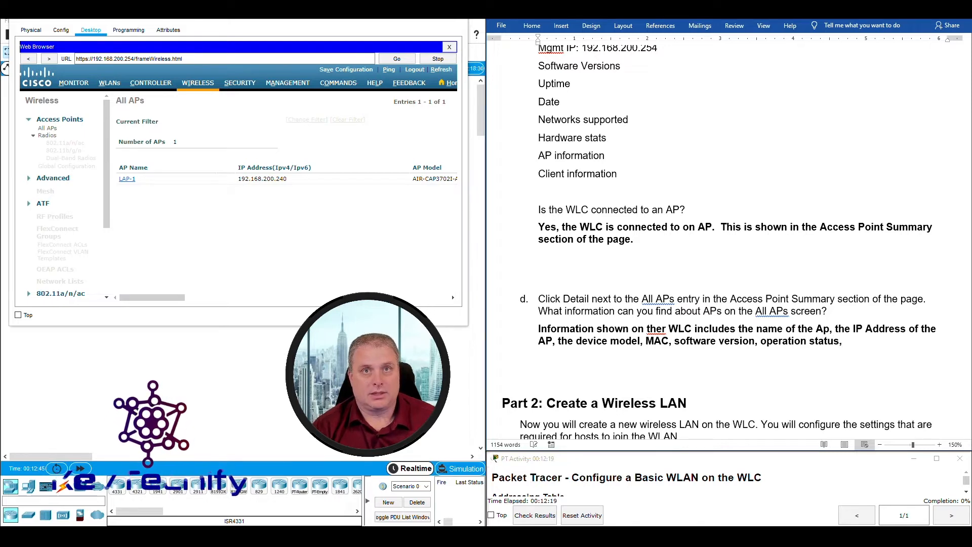
pyautogui.write('po')
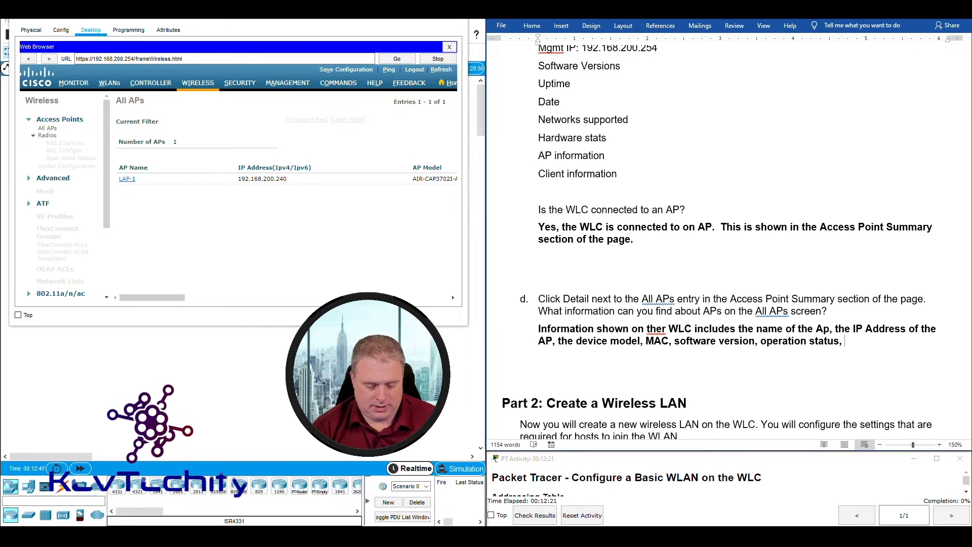
pyautogui.write('wer source, etc.')
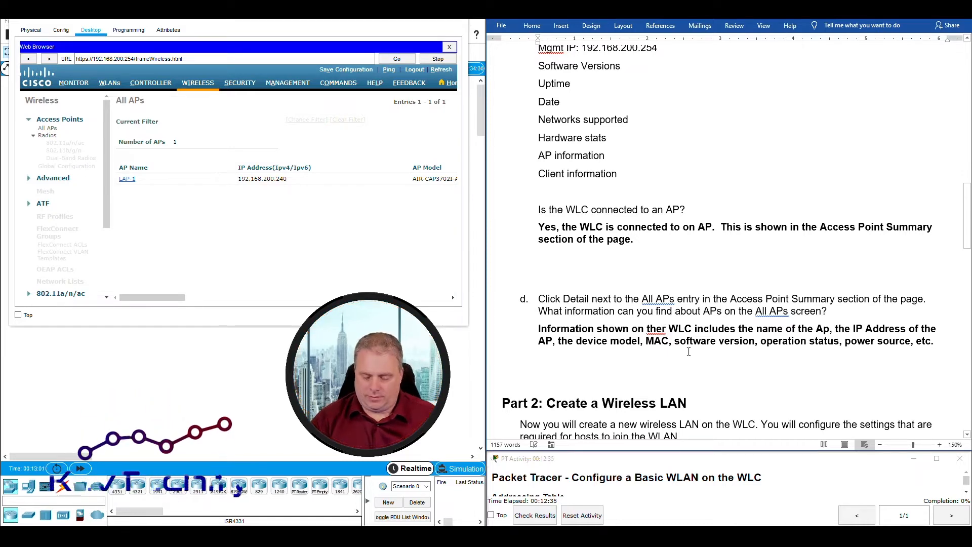
pyautogui.scroll(-5, 688, 351)
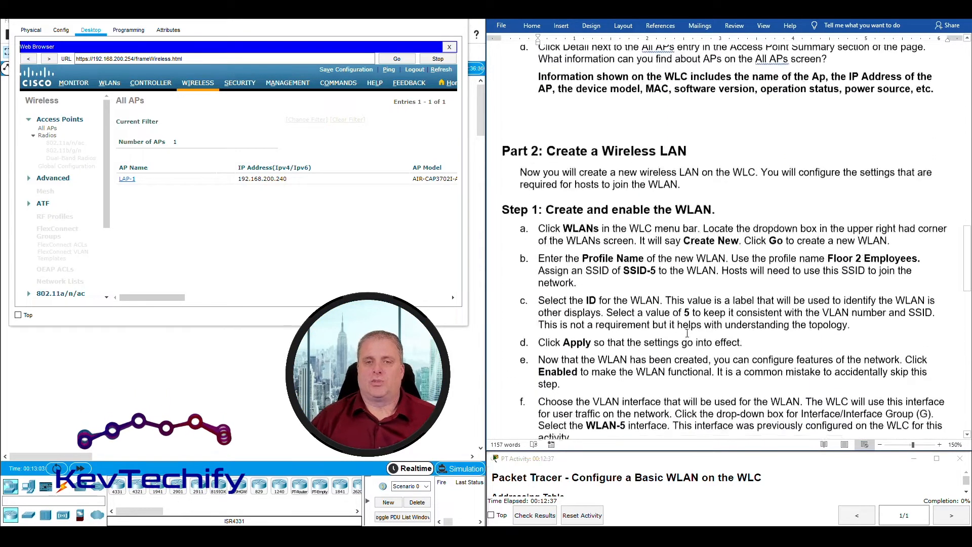
pyautogui.scroll(-1, 687, 333)
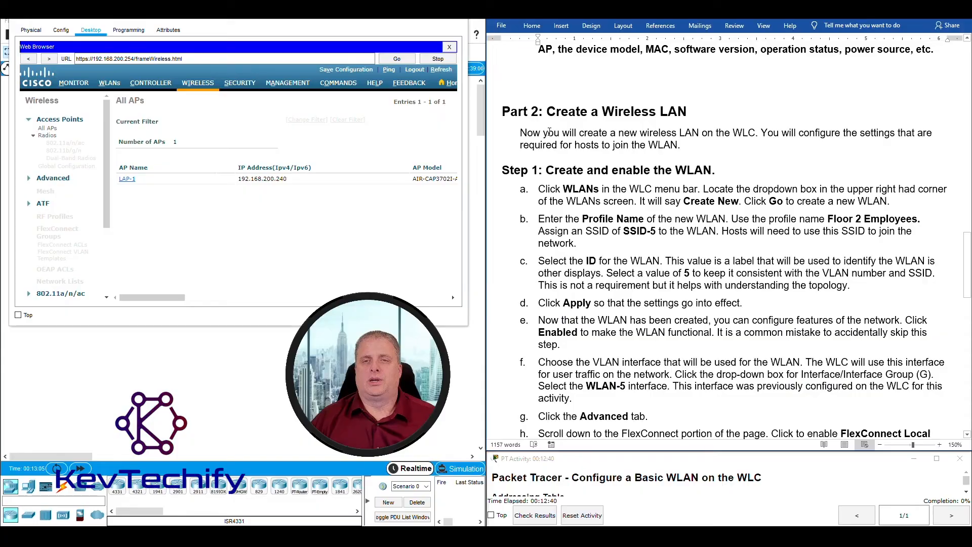
pyautogui.scroll(-1, 583, 108)
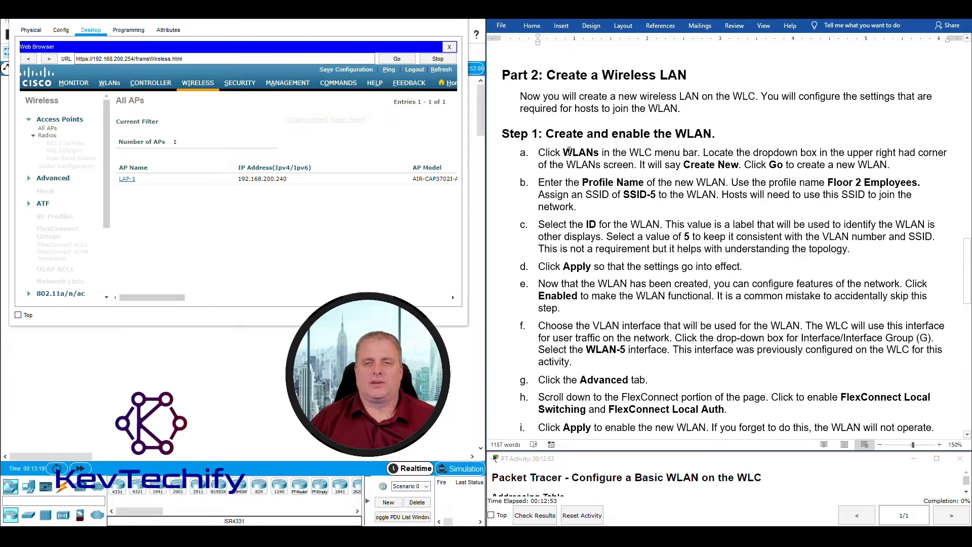
# Open a blank new-WLAN form on WLC-1 using WLANs > Create New.
pyautogui.click(109, 83)
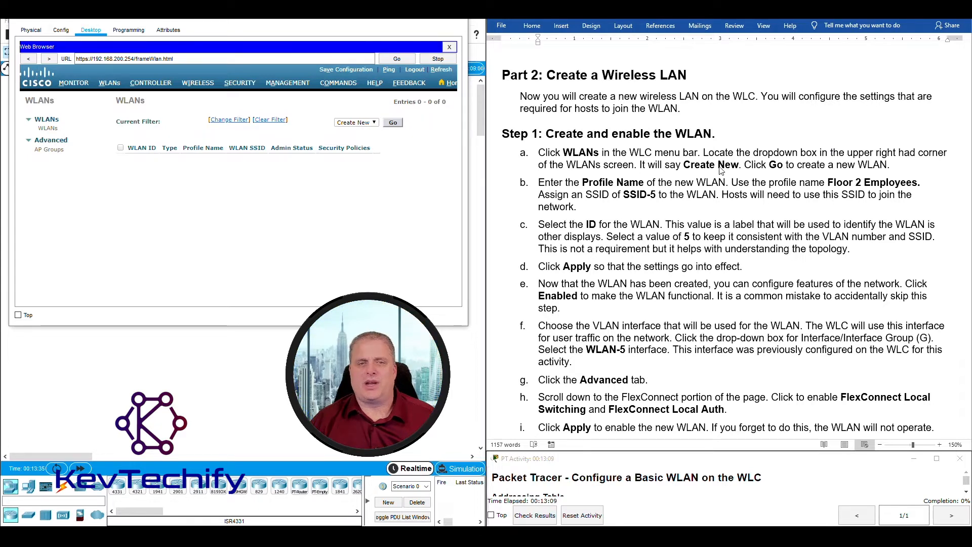
pyautogui.click(374, 124)
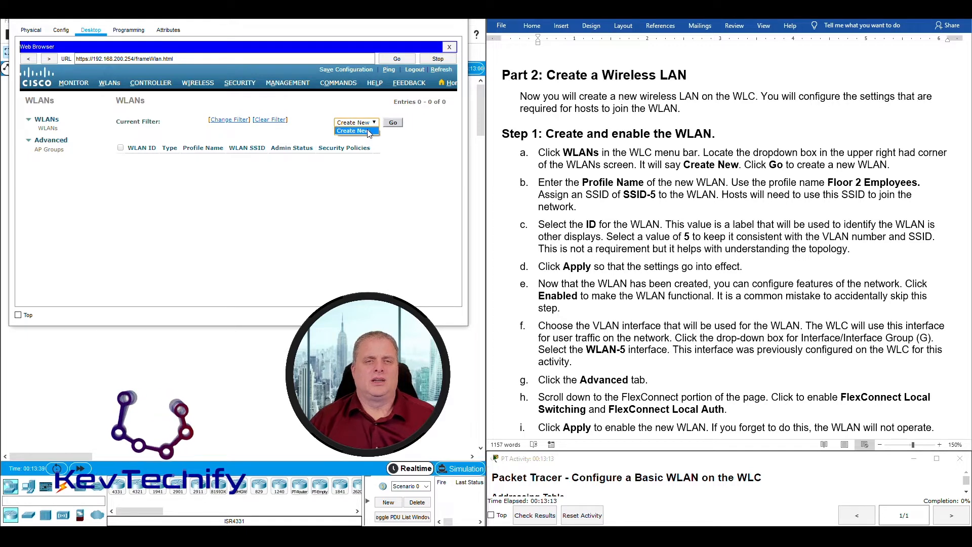
pyautogui.click(365, 132)
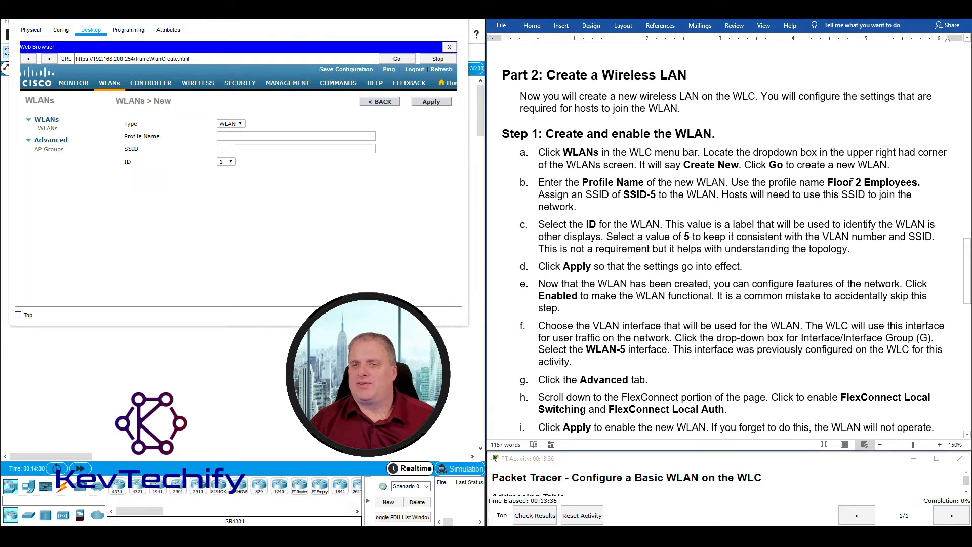
# Create and apply the WLAN 'Floor 2 Employees' with SSID 'SSID-5' and WLAN ID 5.
pyautogui.moveTo(861, 181); pyautogui.dragTo(870, 182)
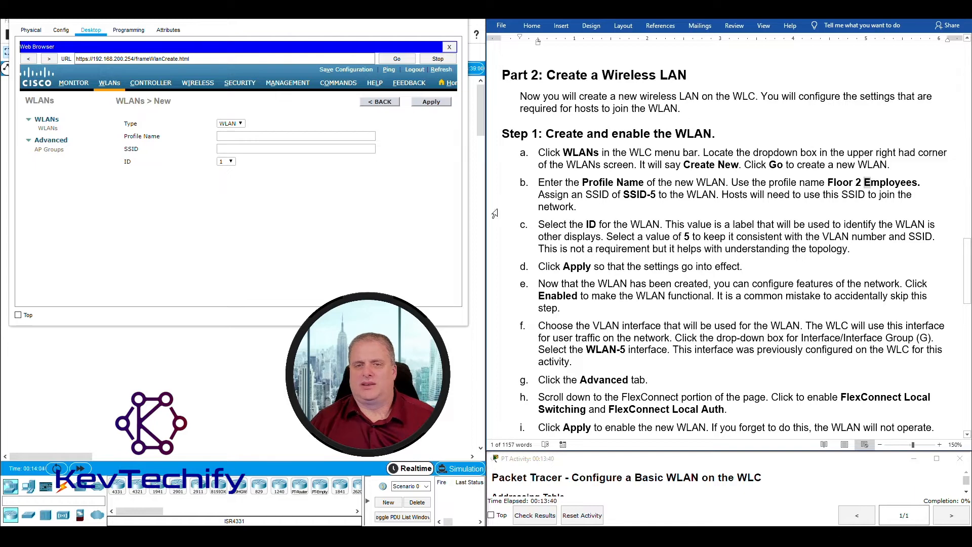
pyautogui.click(234, 138)
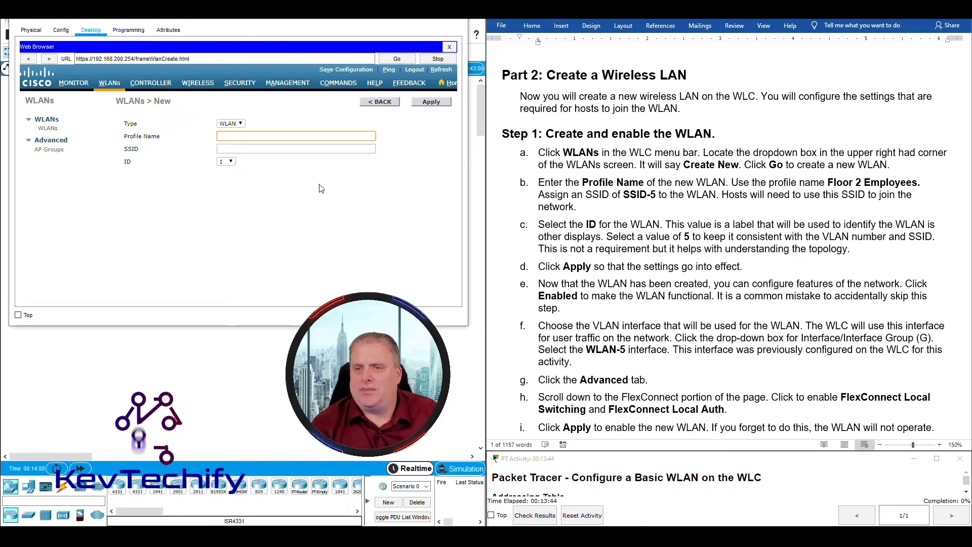
pyautogui.write('Floo')
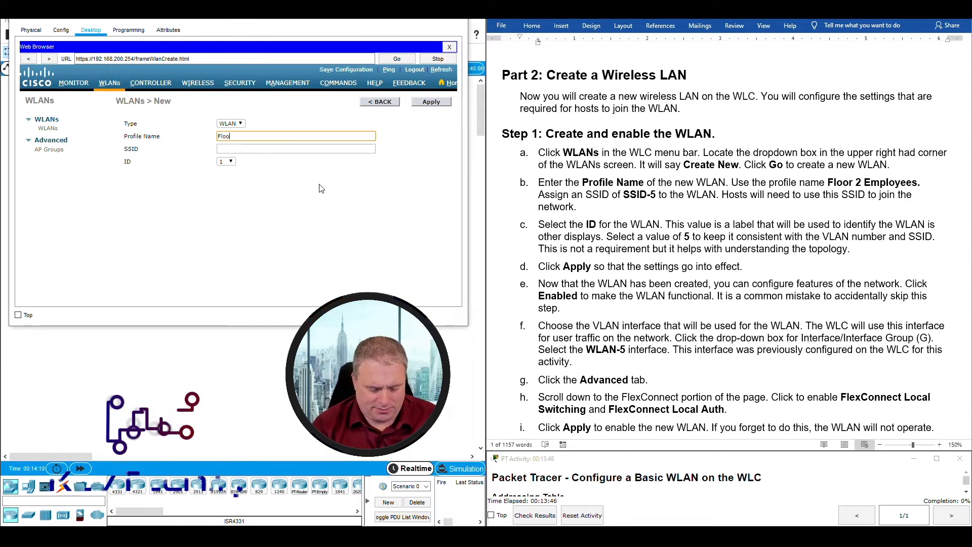
pyautogui.write('r 2')
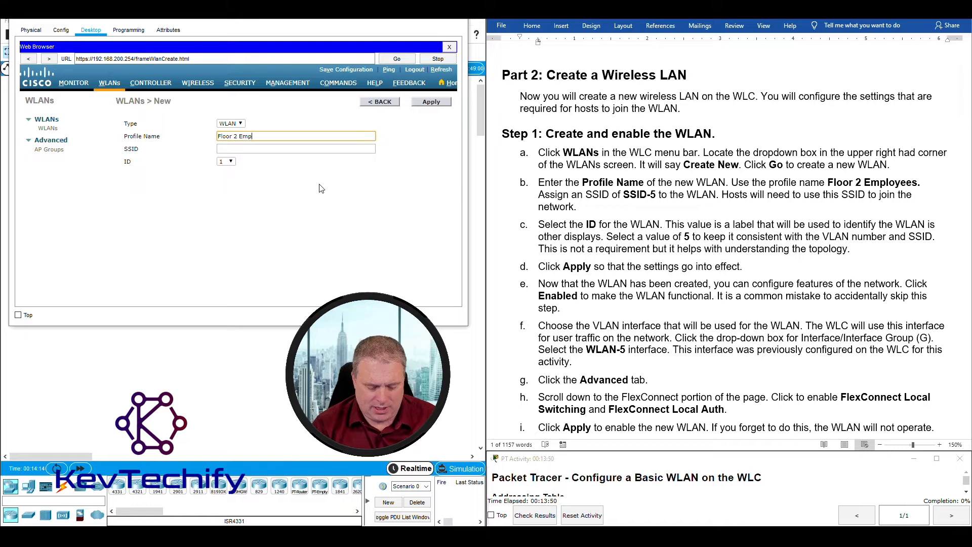
pyautogui.write(' Emp')
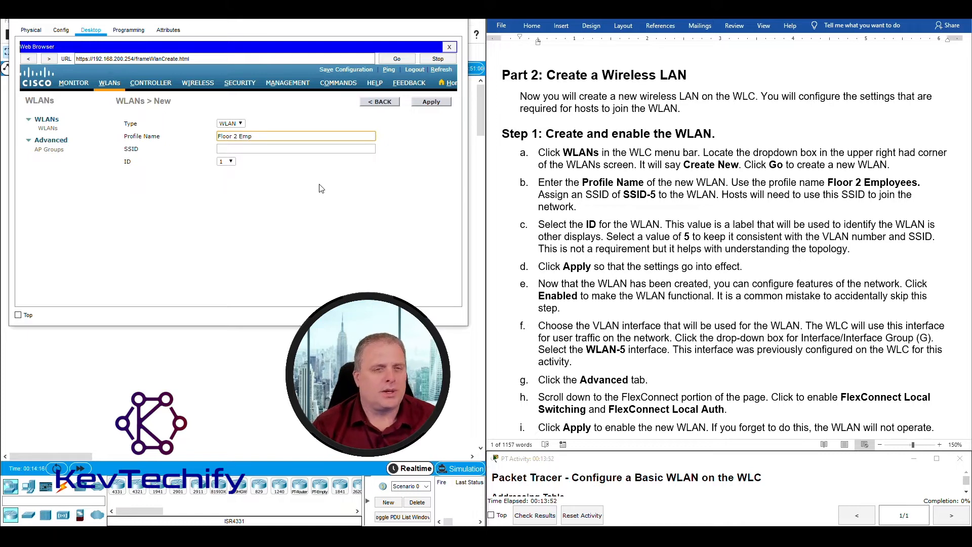
pyautogui.write('loyees')
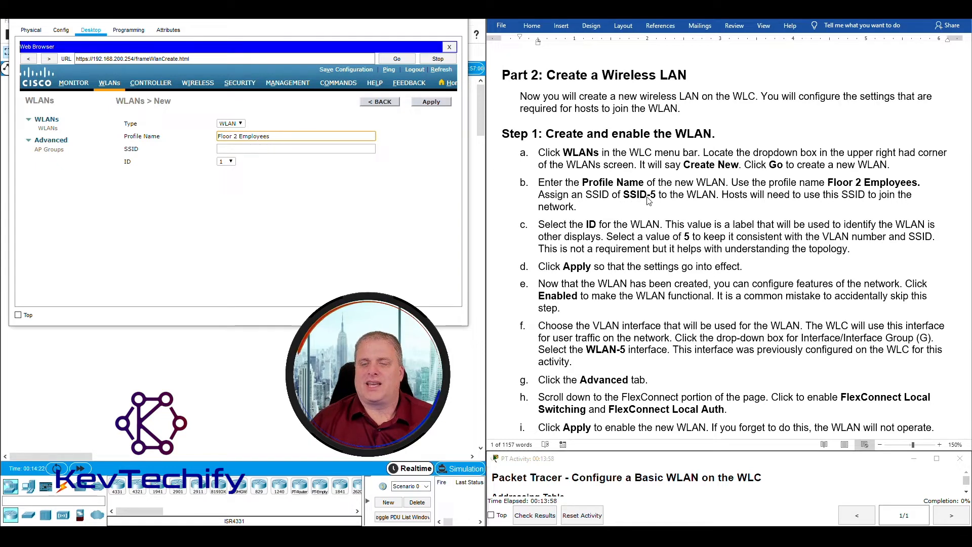
pyautogui.click(244, 148)
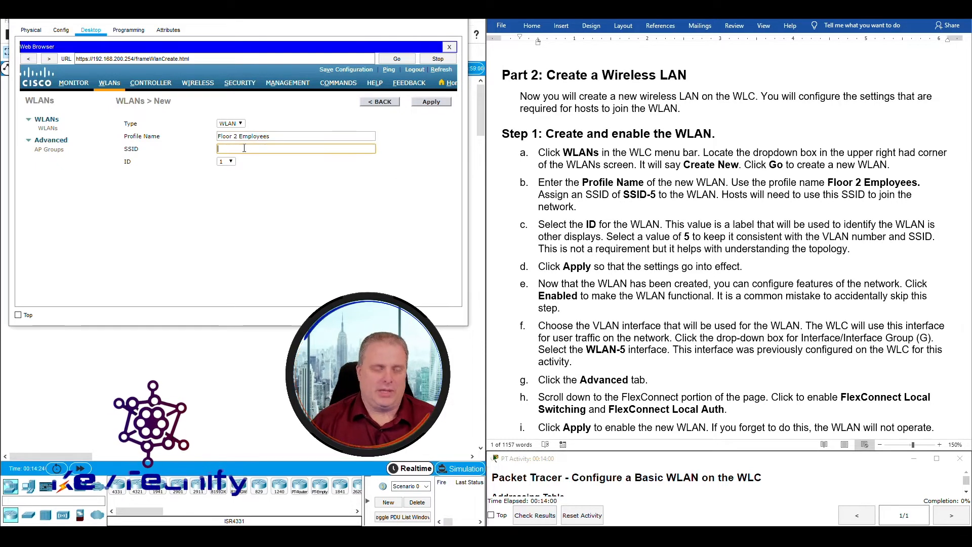
pyautogui.write('SSID-5')
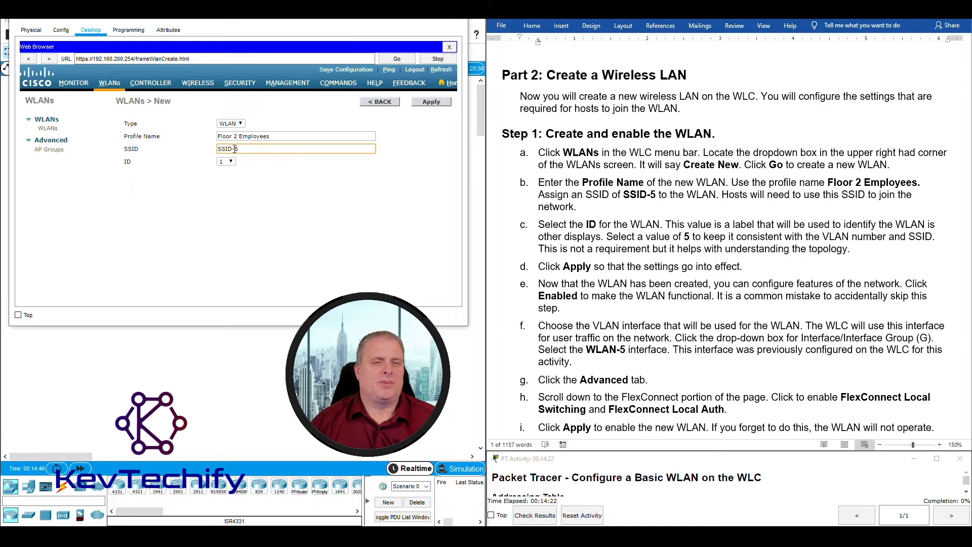
pyautogui.click(226, 161)
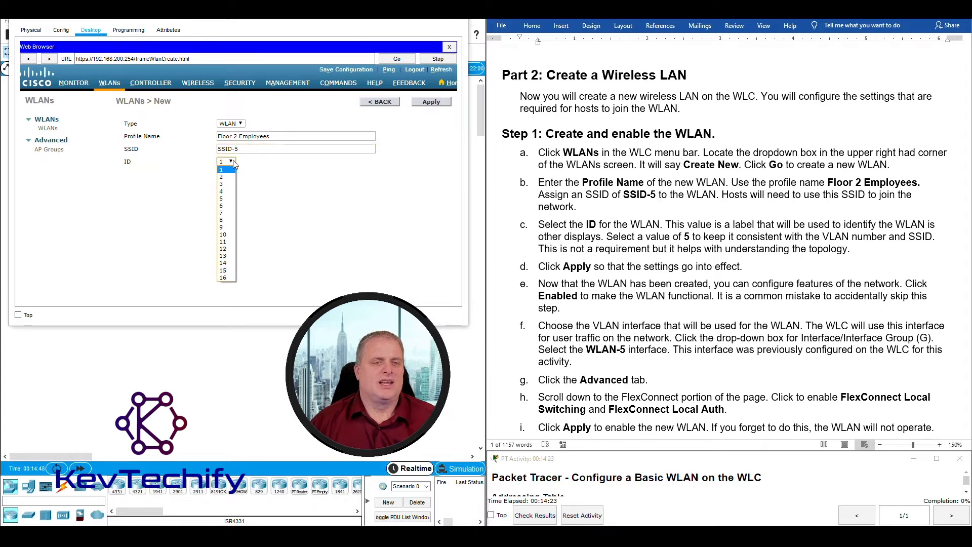
pyautogui.click(226, 200)
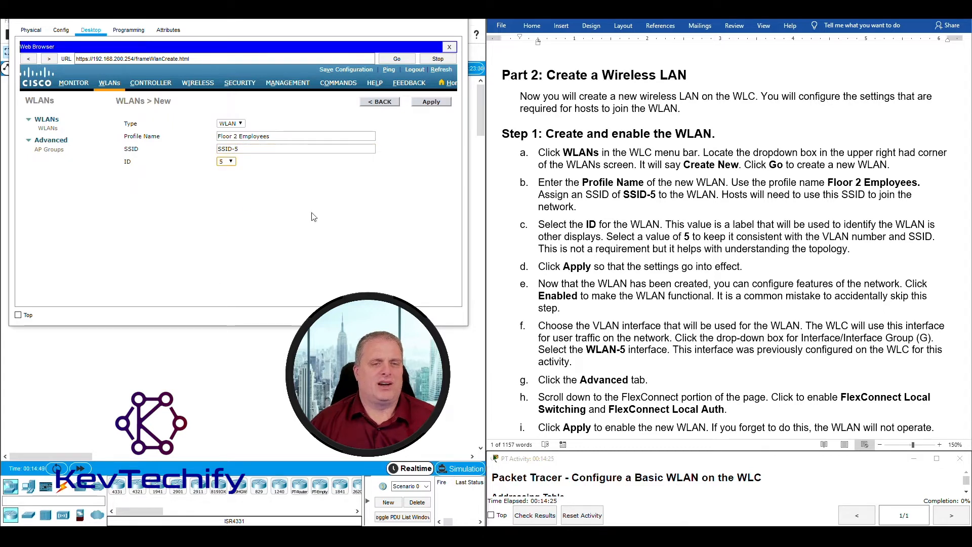
pyautogui.click(236, 149)
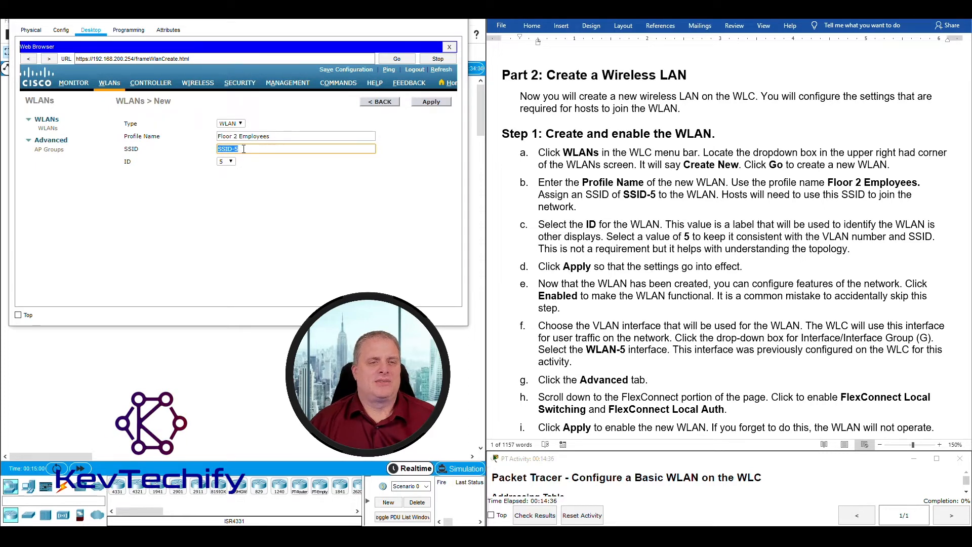
pyautogui.click(132, 167)
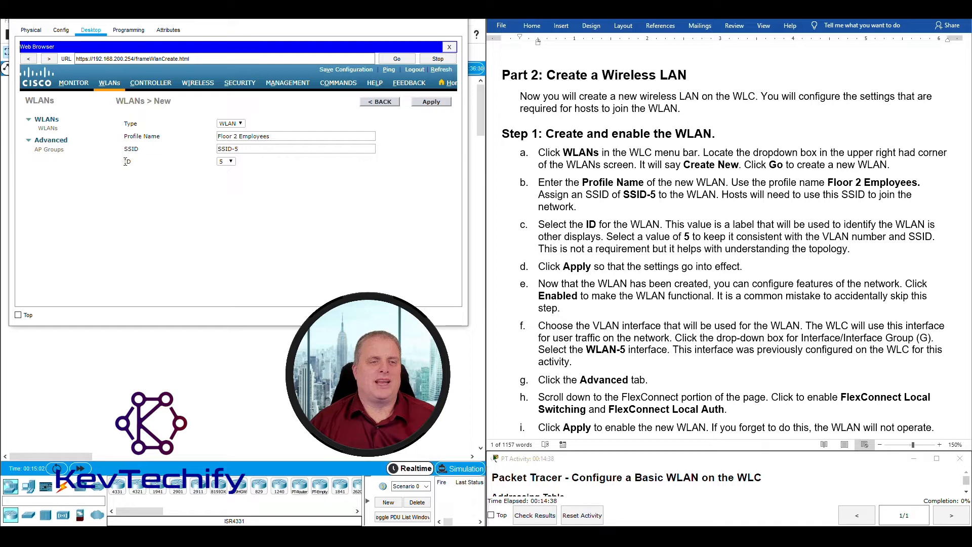
pyautogui.click(254, 166)
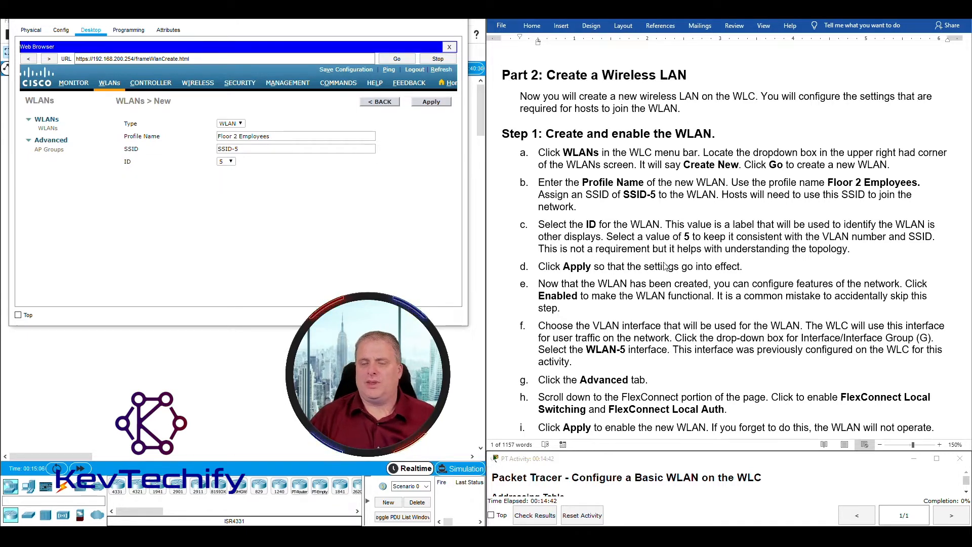
pyautogui.click(427, 102)
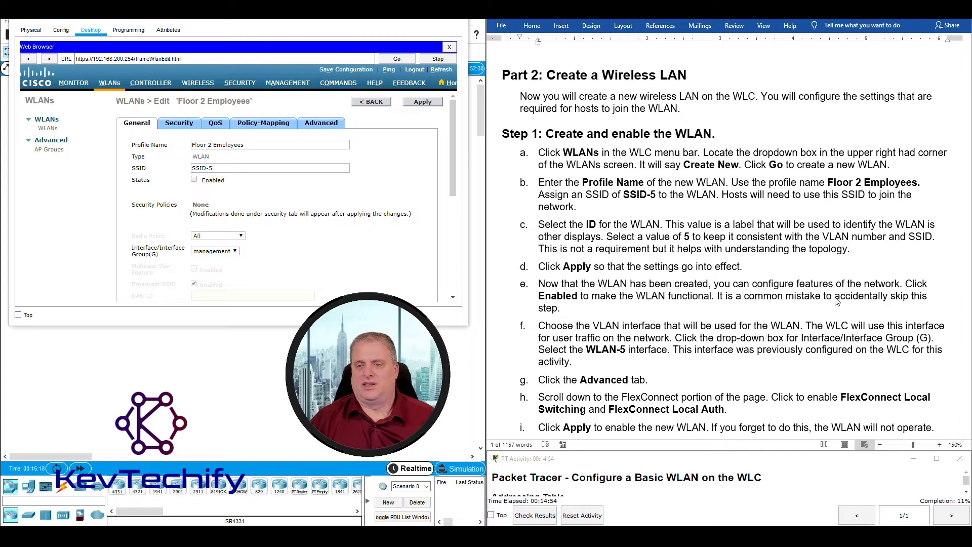
# Set the Floor 2 Employees WLAN status to Enabled and its interface to WLAN-5.
pyautogui.click(193, 180)
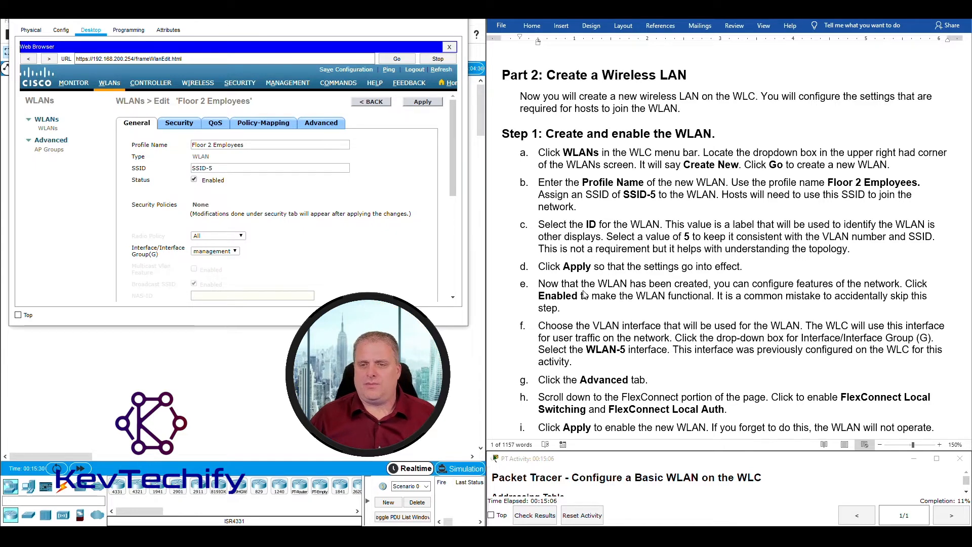
pyautogui.scroll(-1, 584, 293)
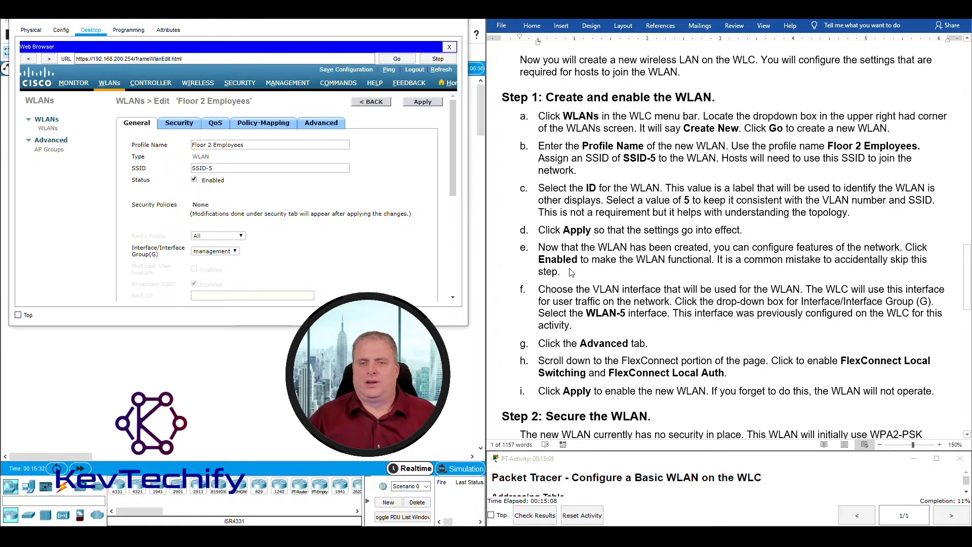
pyautogui.scroll(-2, 821, 274)
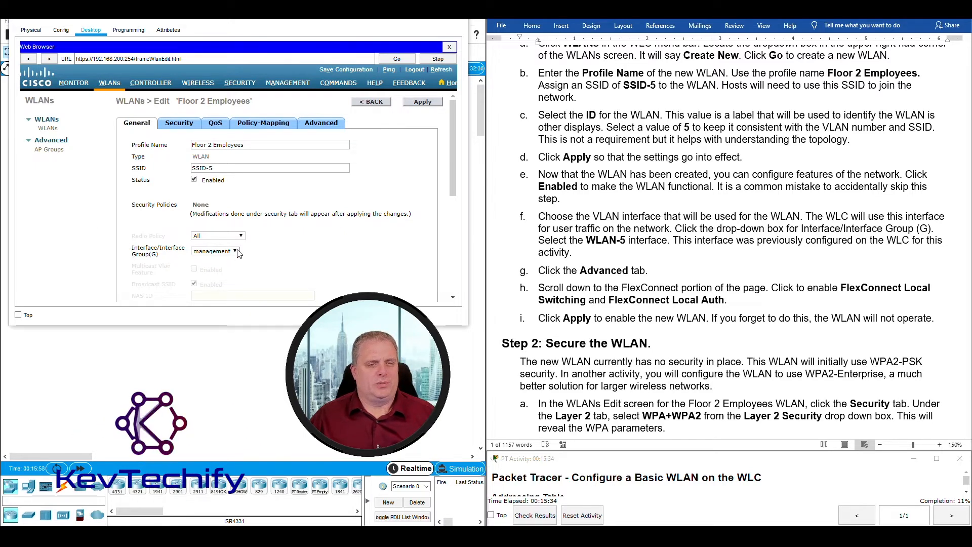
pyautogui.click(212, 252)
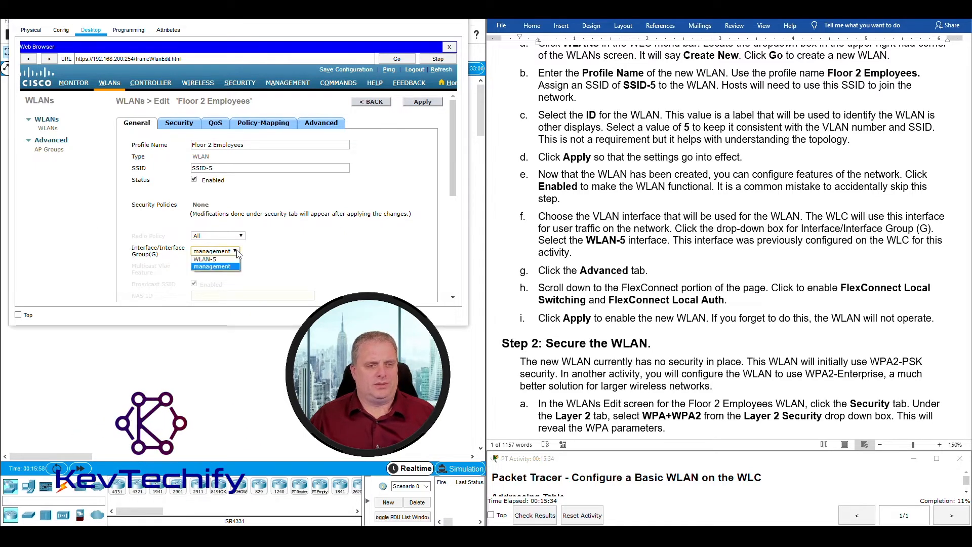
pyautogui.click(206, 260)
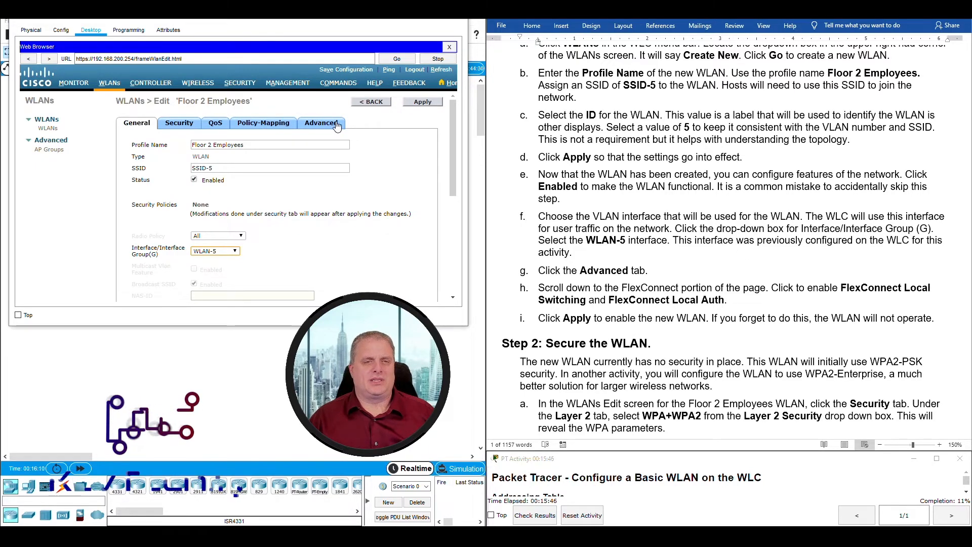
# Enable FlexConnect Local Switching and Local Auth in the advanced settings and apply them.
pyautogui.click(319, 126)
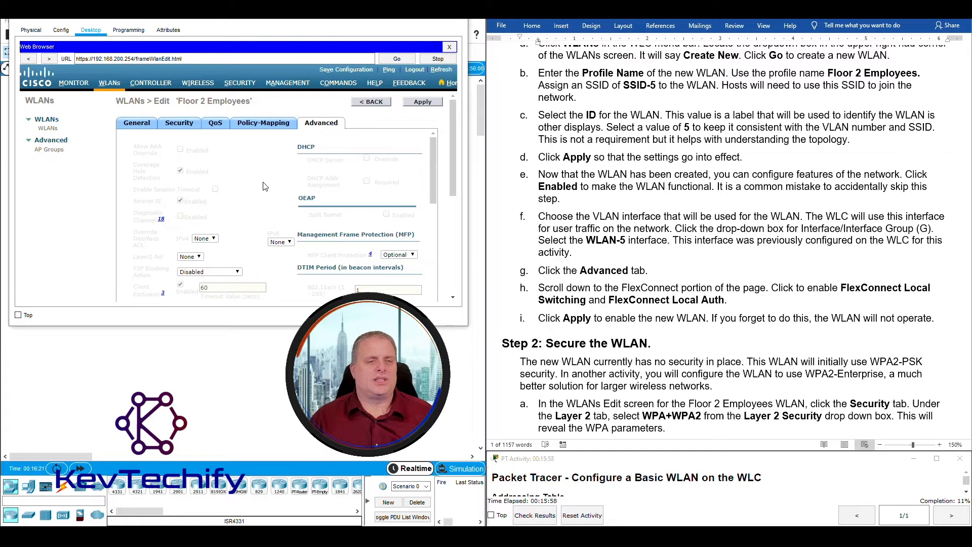
pyautogui.scroll(-5, 264, 186)
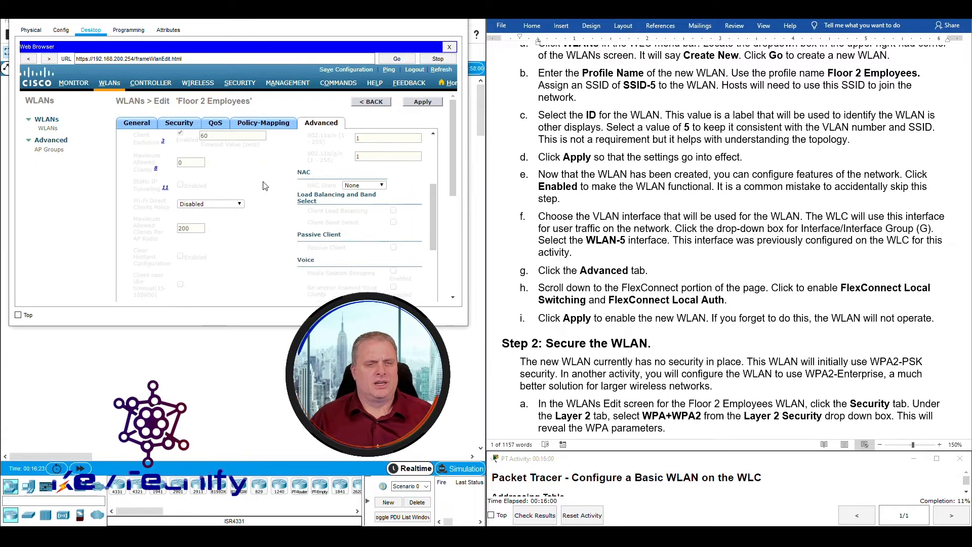
pyautogui.scroll(-10, 263, 187)
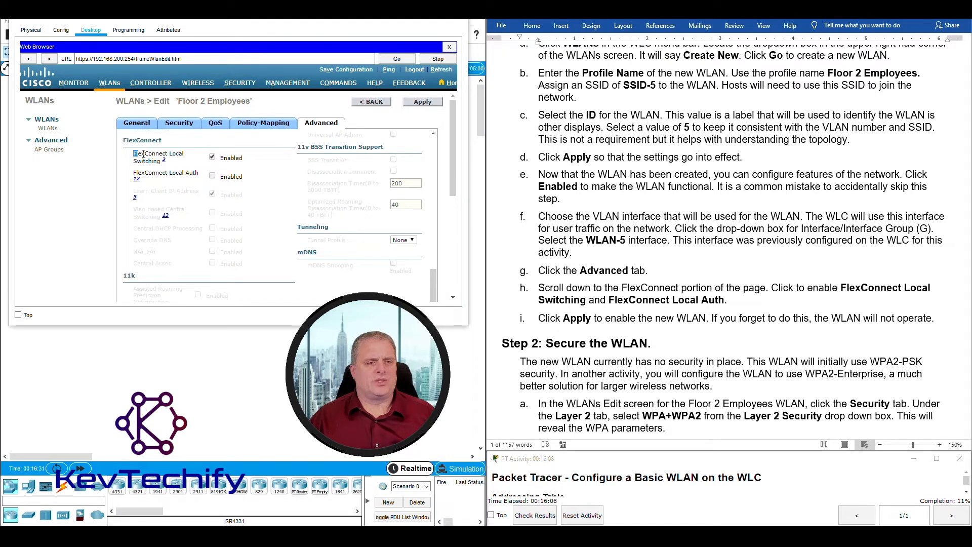
pyautogui.moveTo(143, 154); pyautogui.dragTo(161, 175)
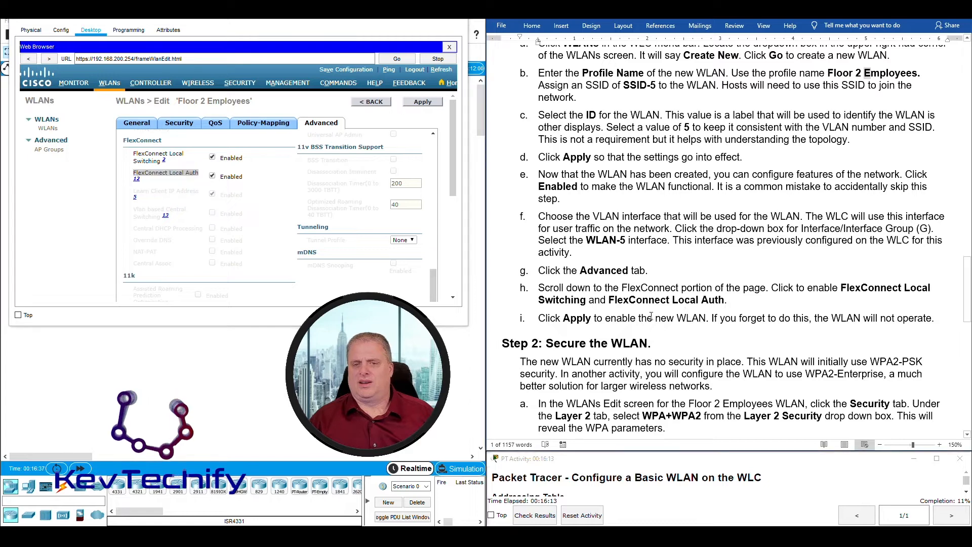
pyautogui.click(627, 322)
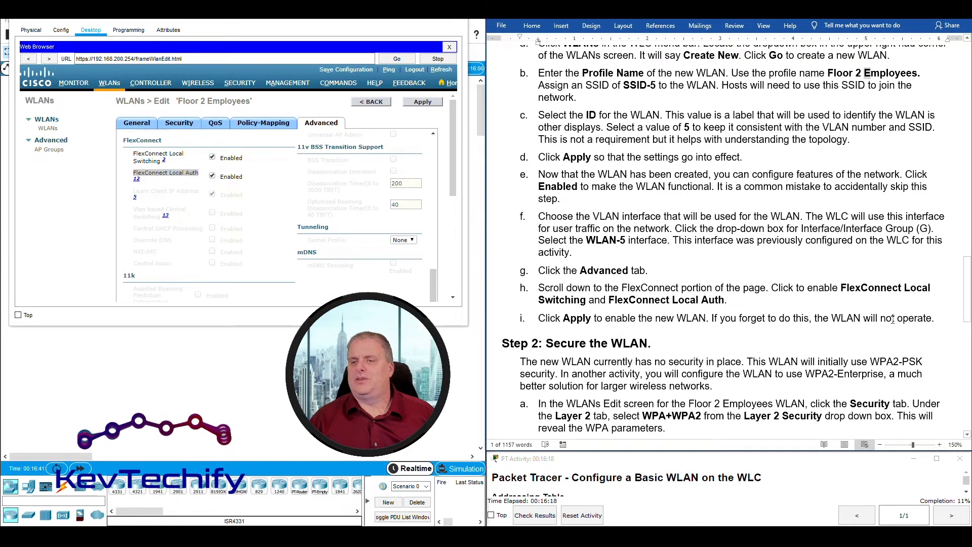
pyautogui.click(423, 104)
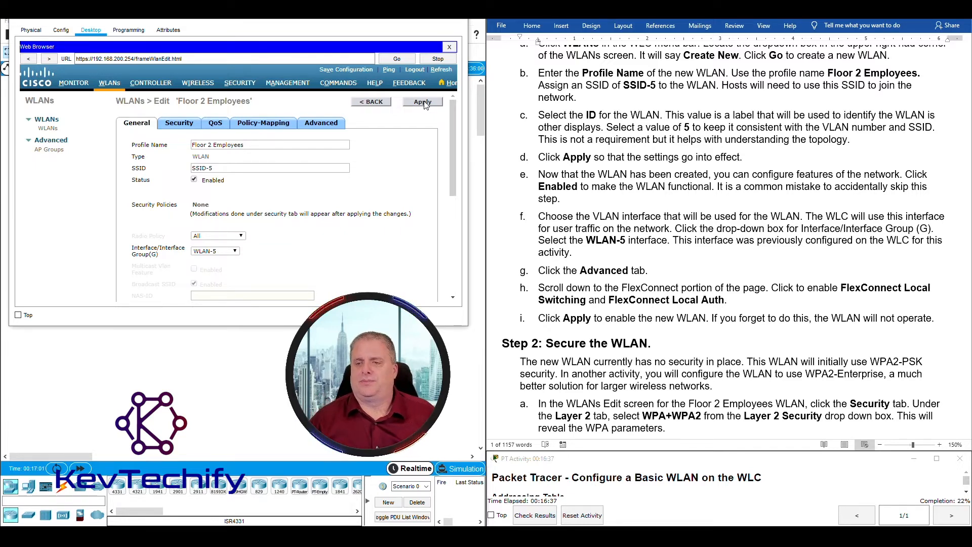
pyautogui.scroll(-5, 646, 155)
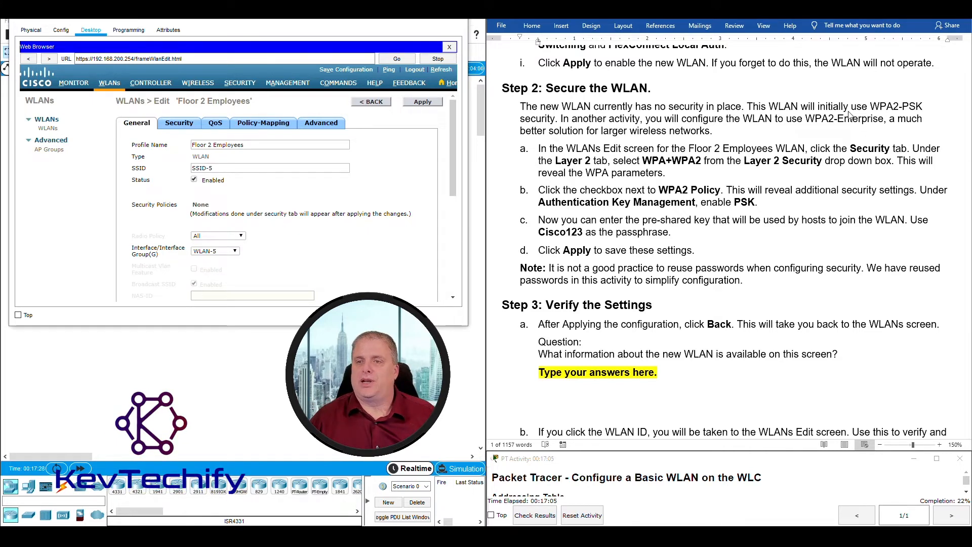
pyautogui.moveTo(870, 108); pyautogui.dragTo(924, 109)
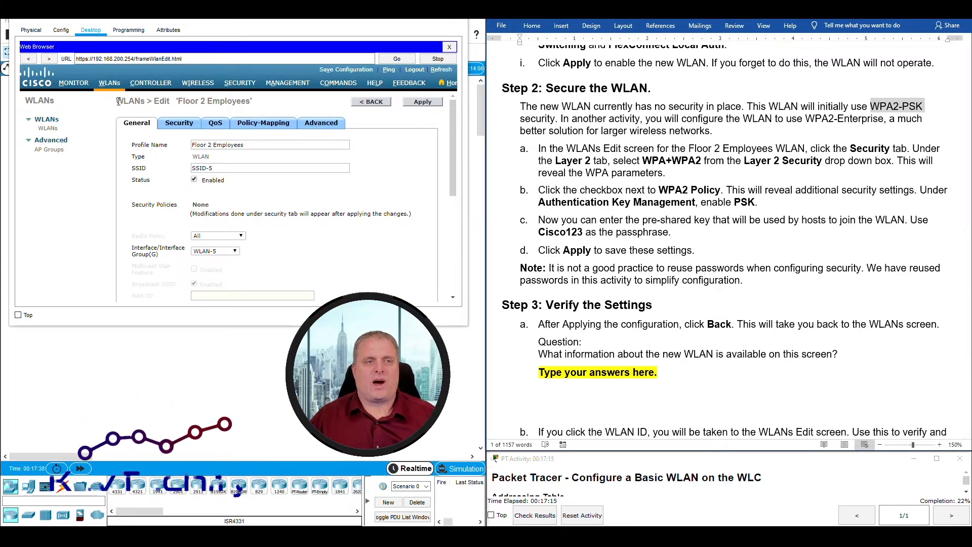
pyautogui.moveTo(117, 102); pyautogui.dragTo(253, 101)
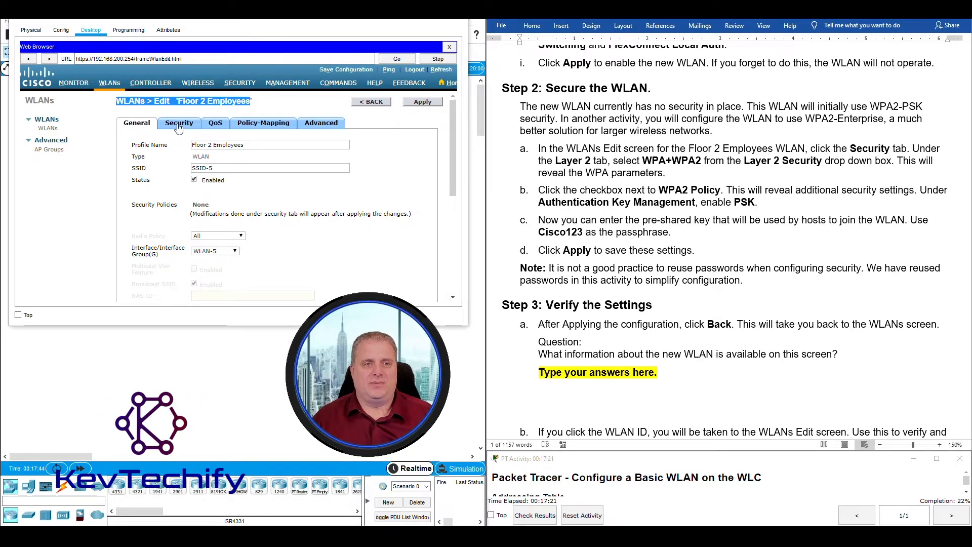
# Set the WLAN's Layer 2 security to WPA+WPA2.
pyautogui.click(178, 124)
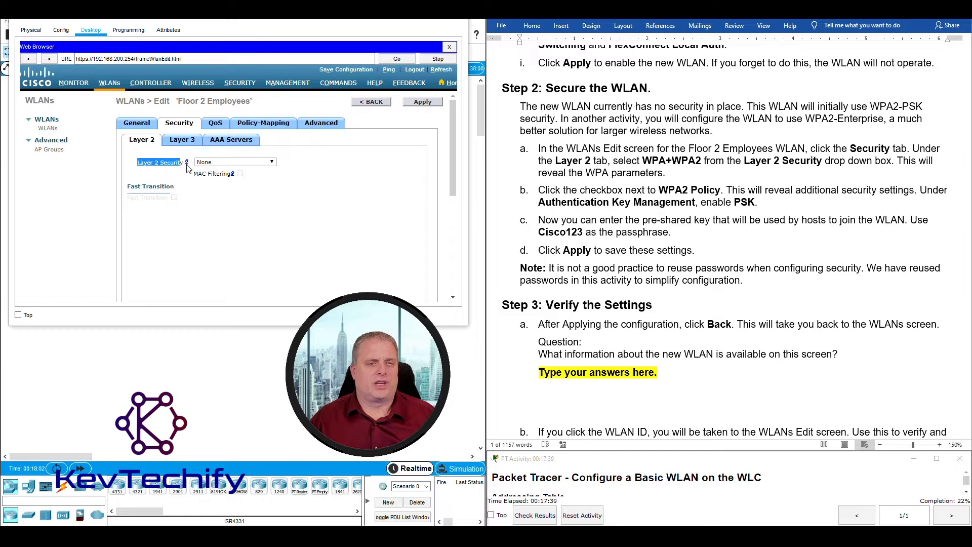
pyautogui.click(272, 162)
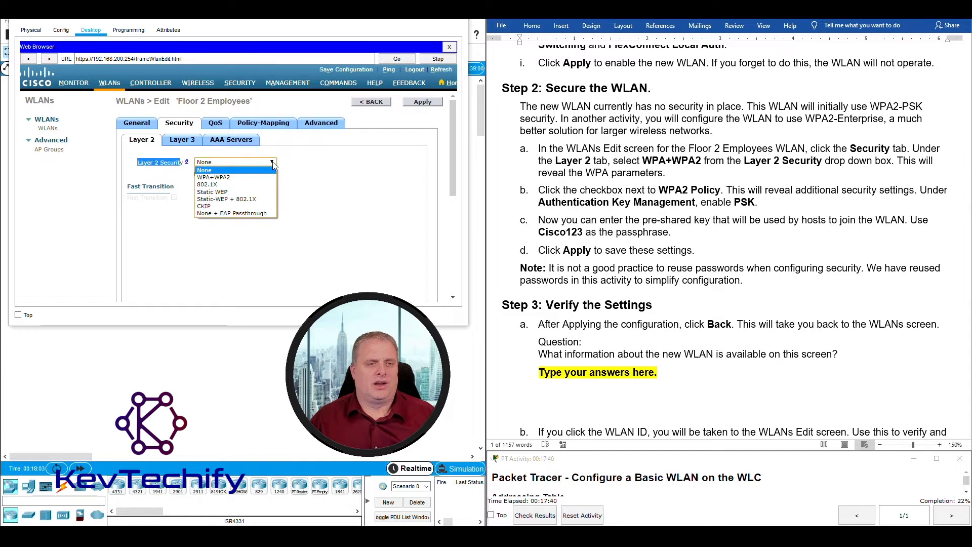
pyautogui.click(226, 178)
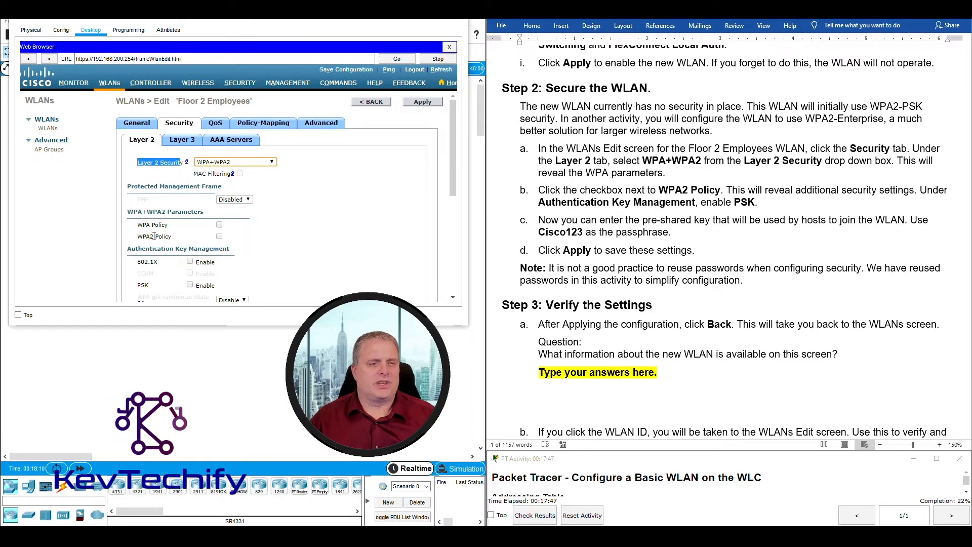
pyautogui.scroll(-3, 167, 207)
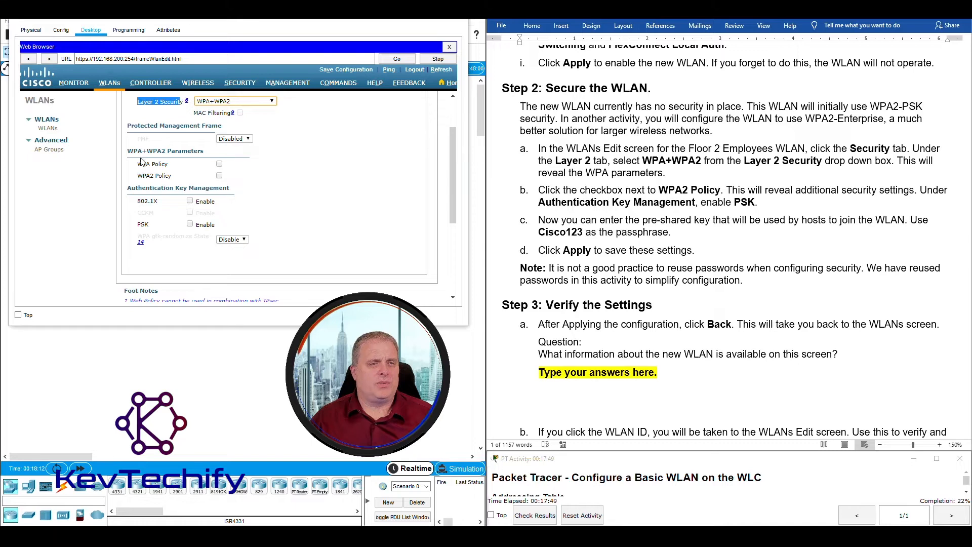
pyautogui.scroll(2, 271, 209)
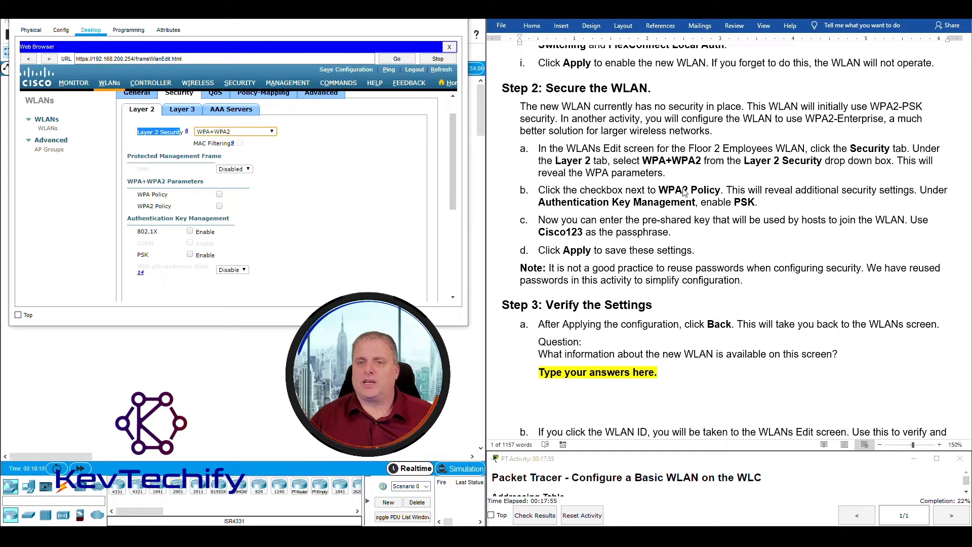
# Enable the WPA2 policy with AES encryption and PSK authentication key management.
pyautogui.click(220, 206)
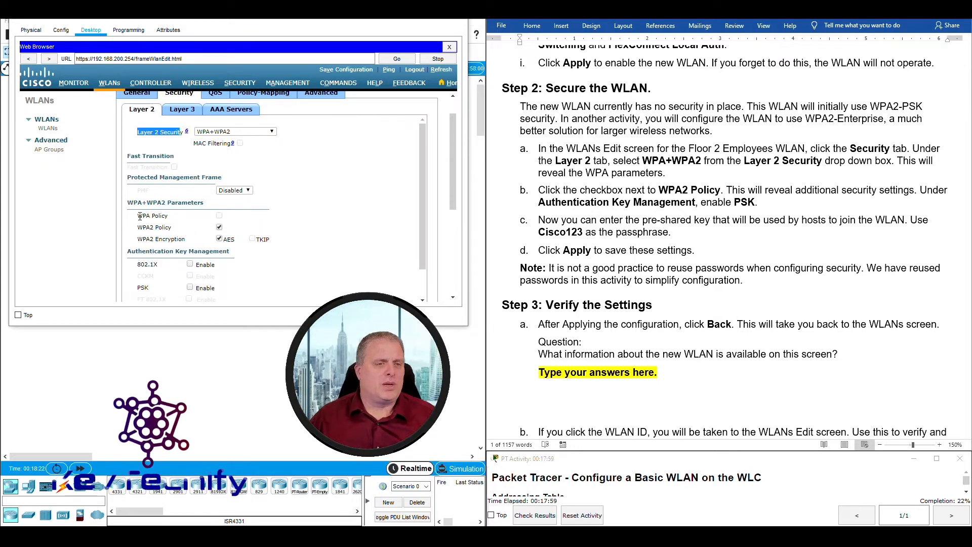
pyautogui.moveTo(139, 216); pyautogui.dragTo(184, 219)
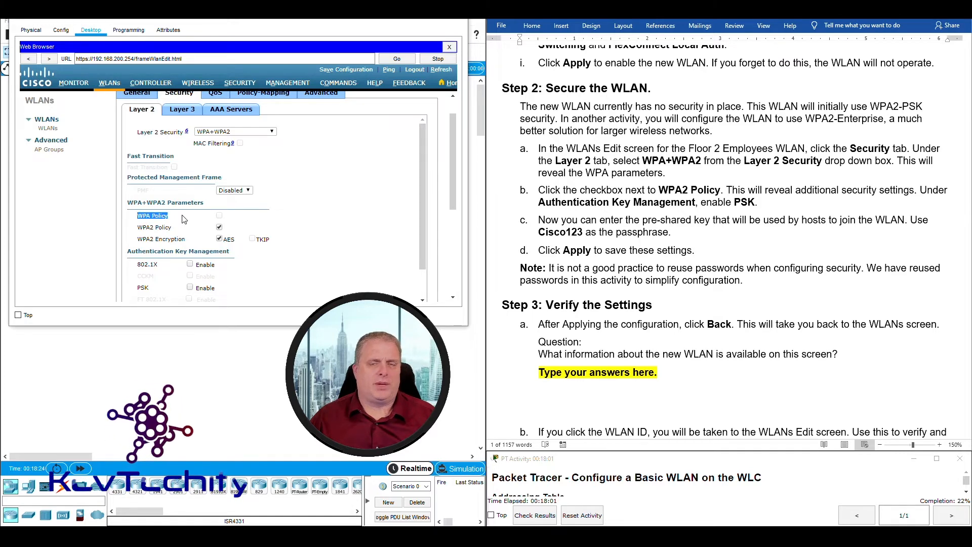
pyautogui.click(220, 228)
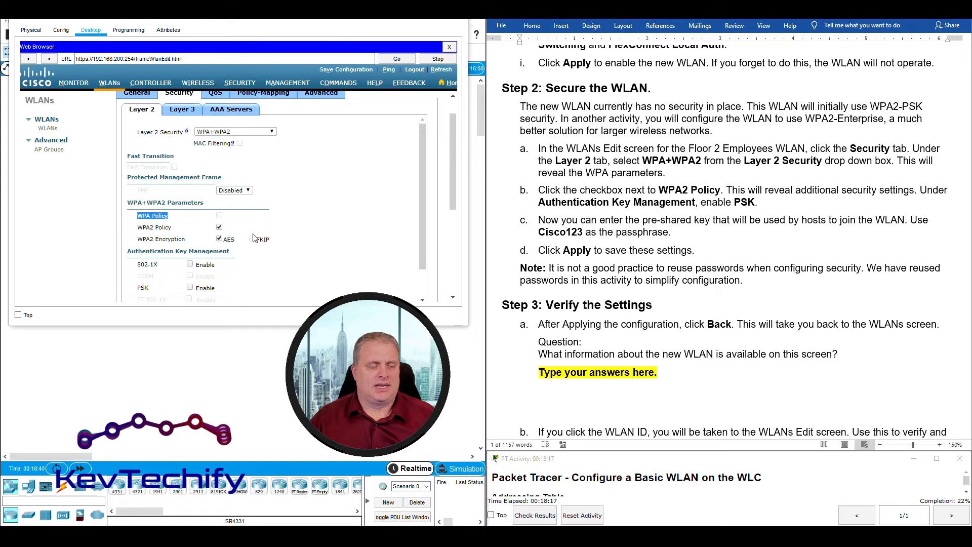
pyautogui.moveTo(129, 253); pyautogui.dragTo(231, 252)
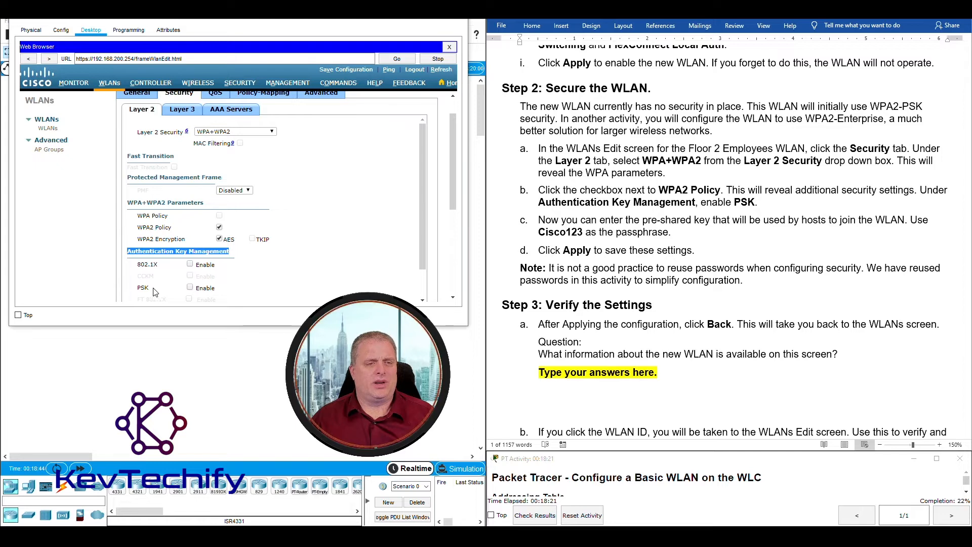
pyautogui.click(190, 288)
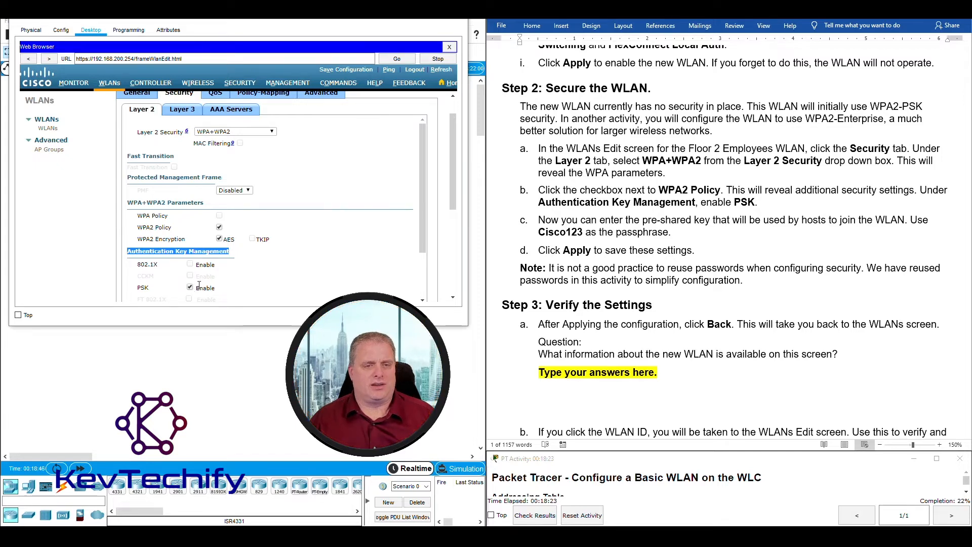
pyautogui.moveTo(421, 242); pyautogui.dragTo(434, 292)
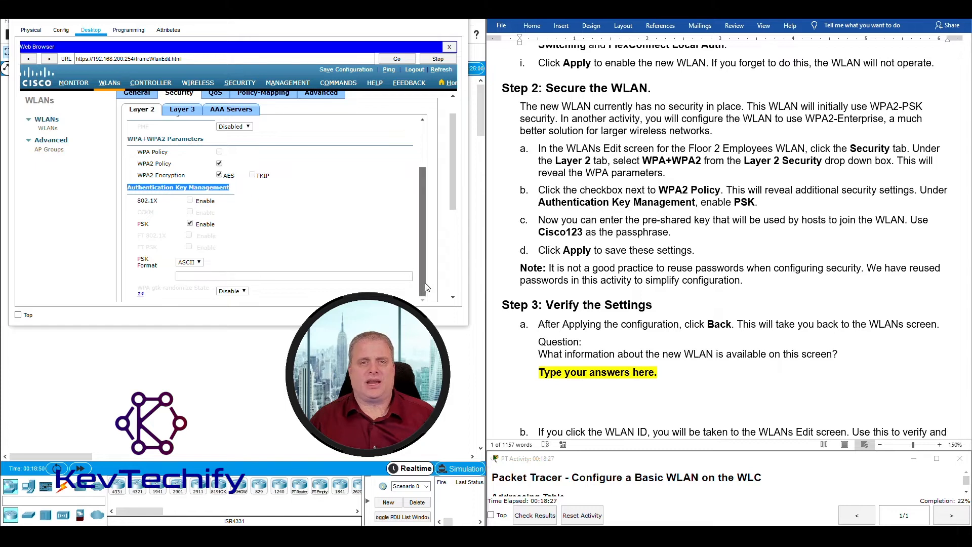
pyautogui.moveTo(454, 213); pyautogui.dragTo(418, 249)
pyautogui.moveTo(453, 181); pyautogui.dragTo(453, 145)
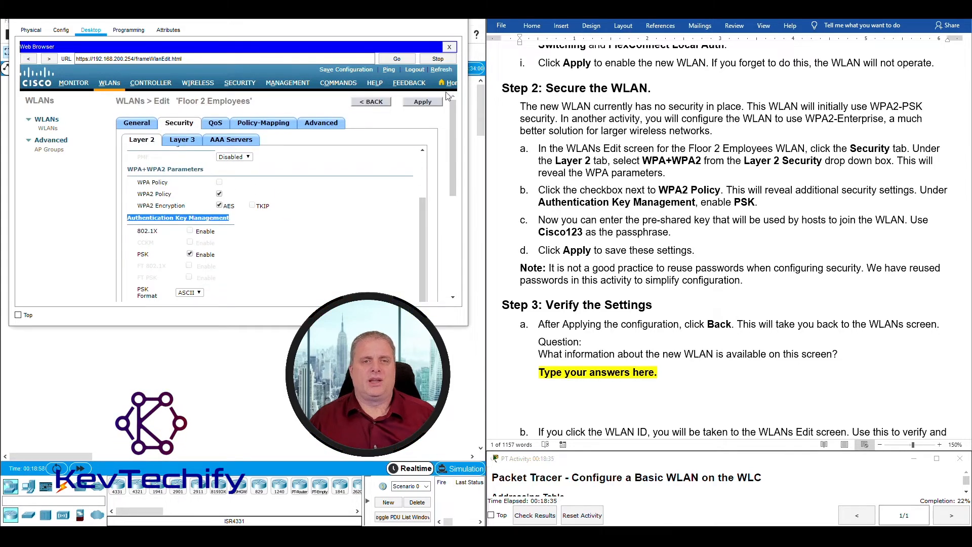
pyautogui.click(420, 103)
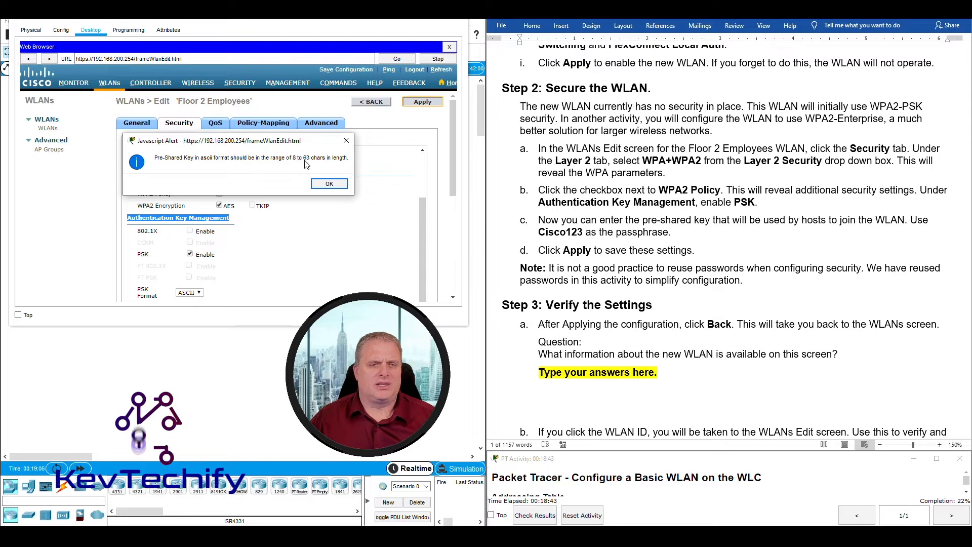
pyautogui.click(342, 186)
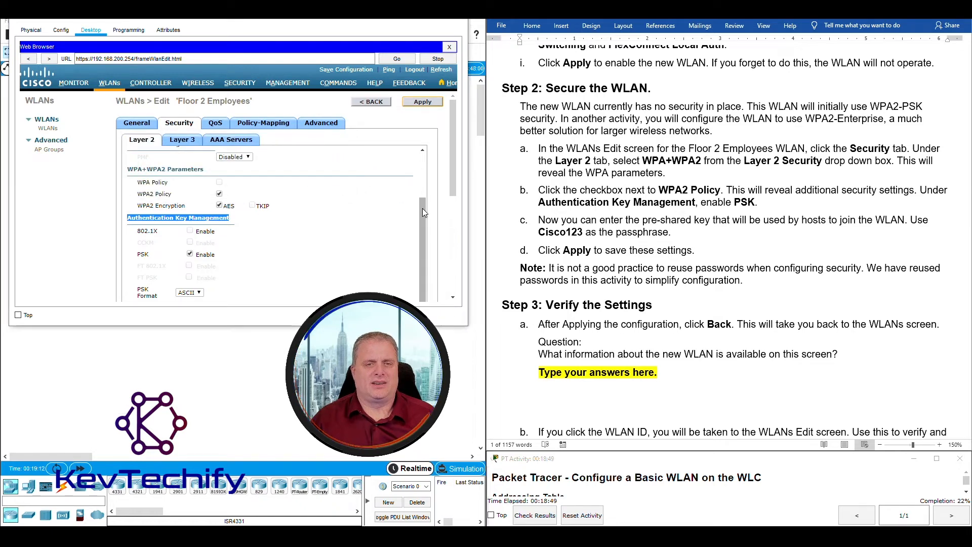
pyautogui.moveTo(454, 181); pyautogui.dragTo(463, 230)
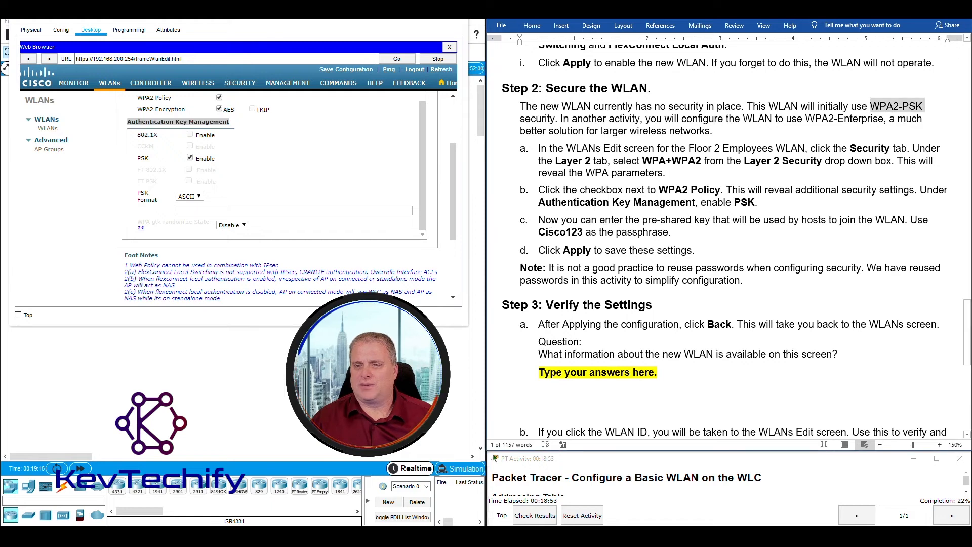
pyautogui.moveTo(538, 220); pyautogui.dragTo(584, 233)
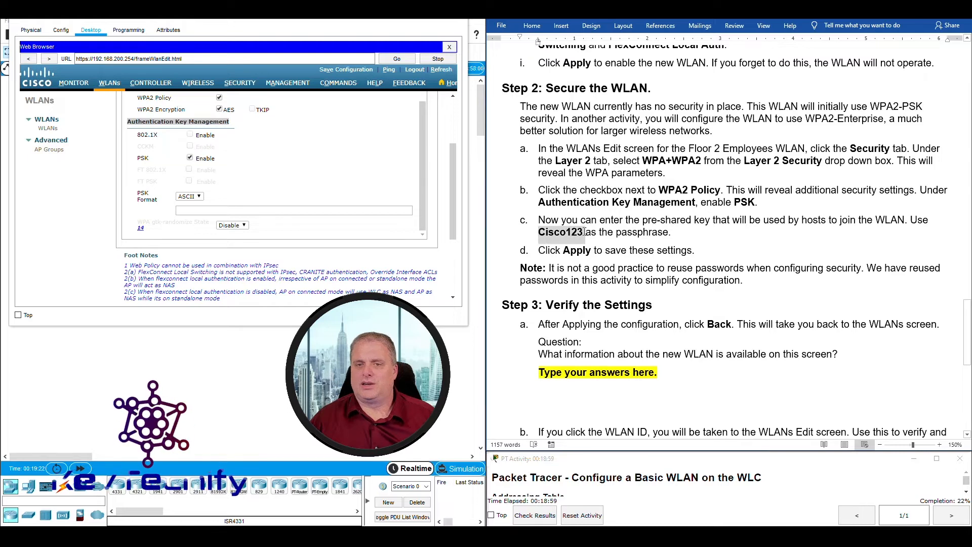
# Enter the WPA2 pre-shared key passphrase, apply it, and confirm the parameter change.
pyautogui.click(180, 209)
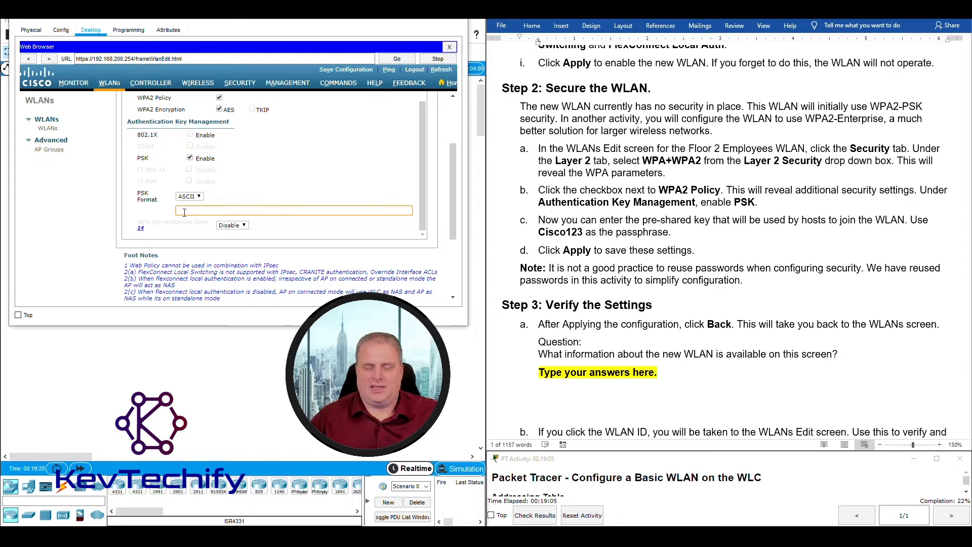
pyautogui.write('Cisc')
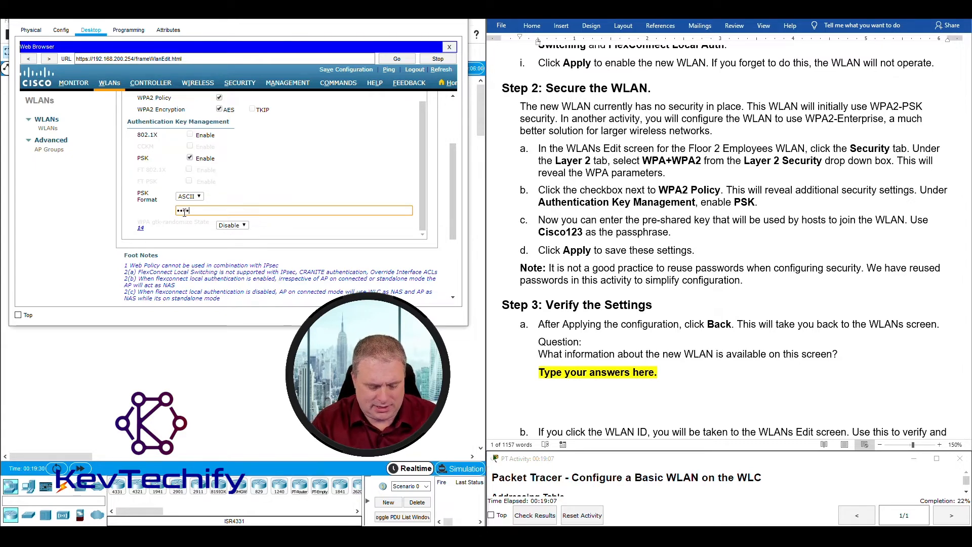
pyautogui.write('o12')
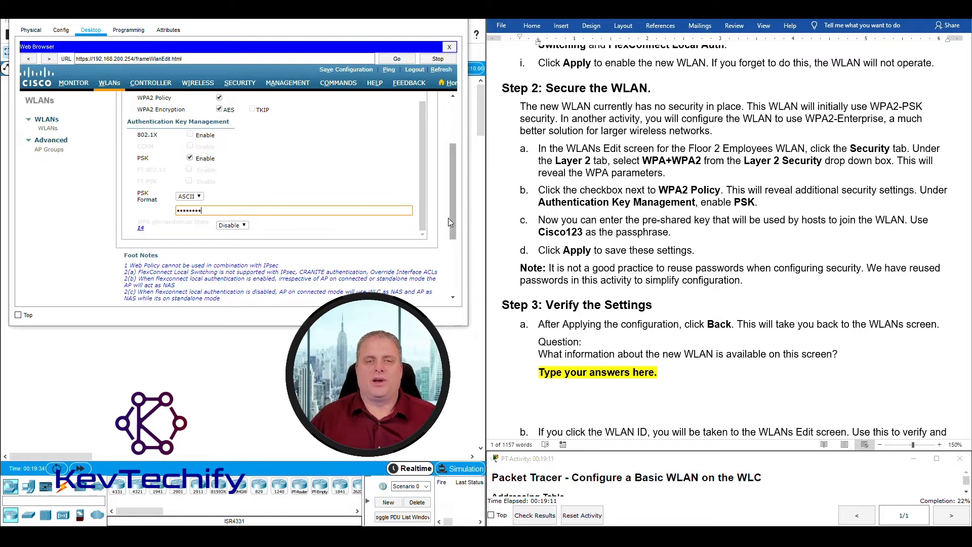
pyautogui.scroll(2, 454, 220)
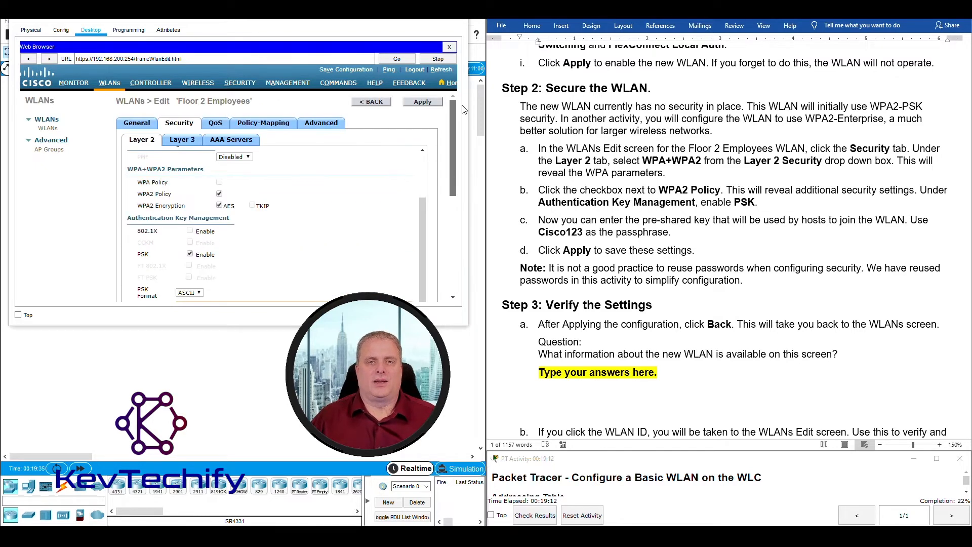
pyautogui.click(426, 103)
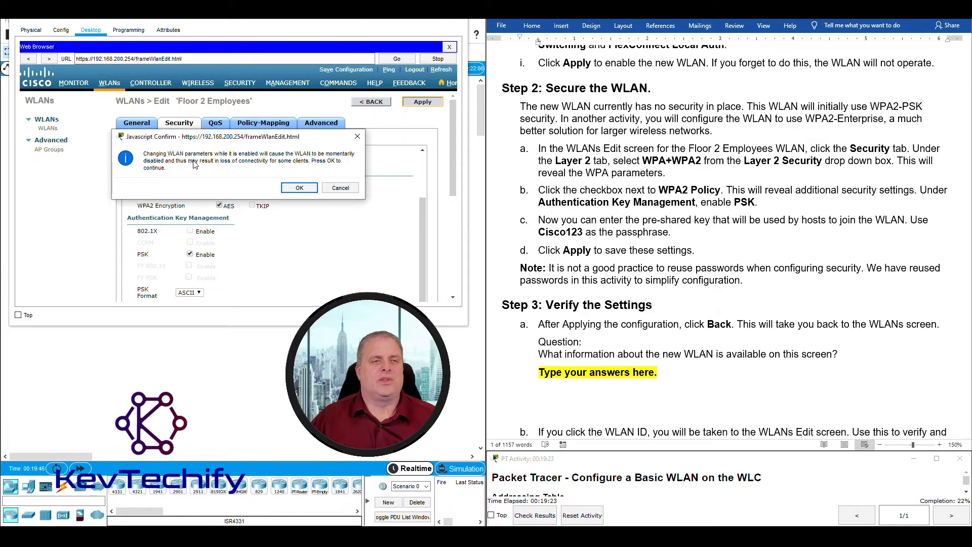
pyautogui.click(299, 189)
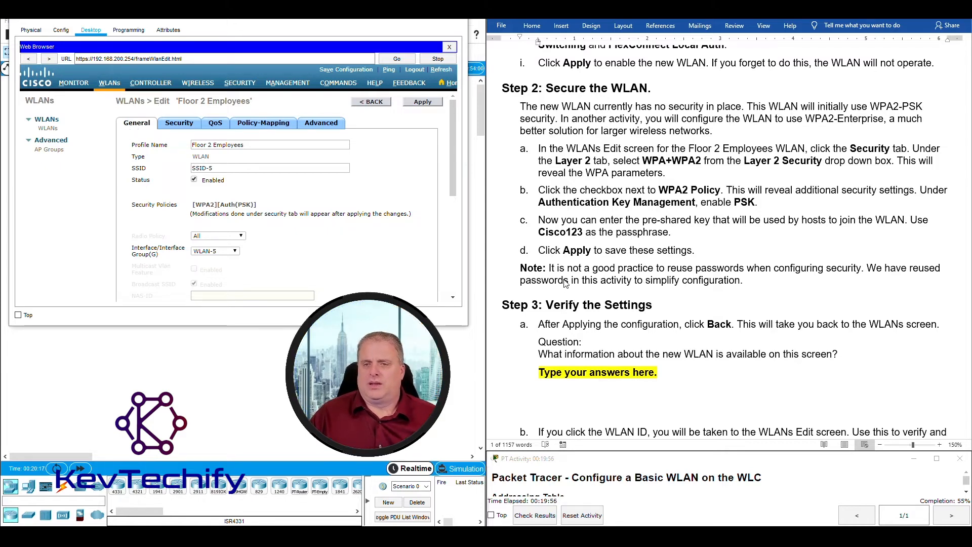
# Read Step 3 in the instructions, then return to the WLANs list showing WLAN 5, SSID-5.
pyautogui.scroll(-2, 566, 284)
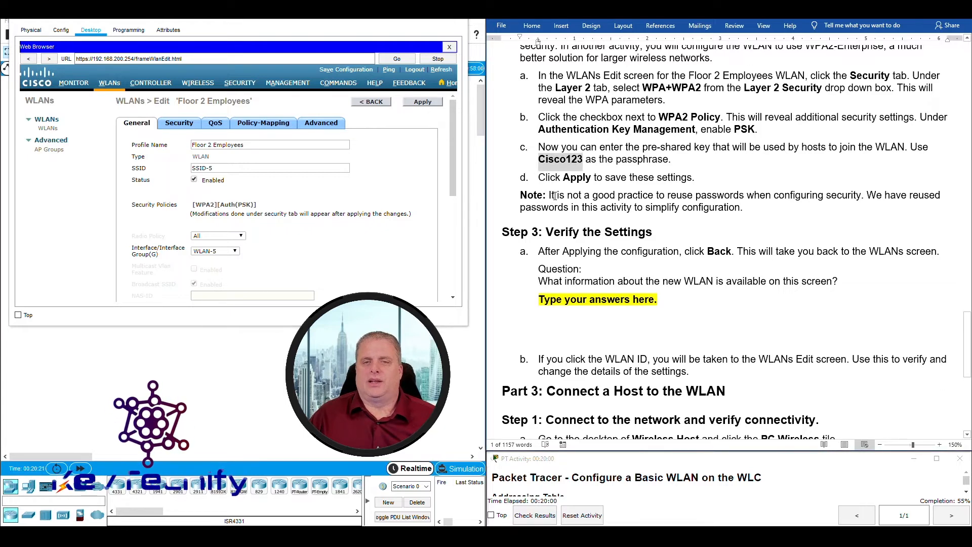
pyautogui.moveTo(549, 195); pyautogui.dragTo(861, 195)
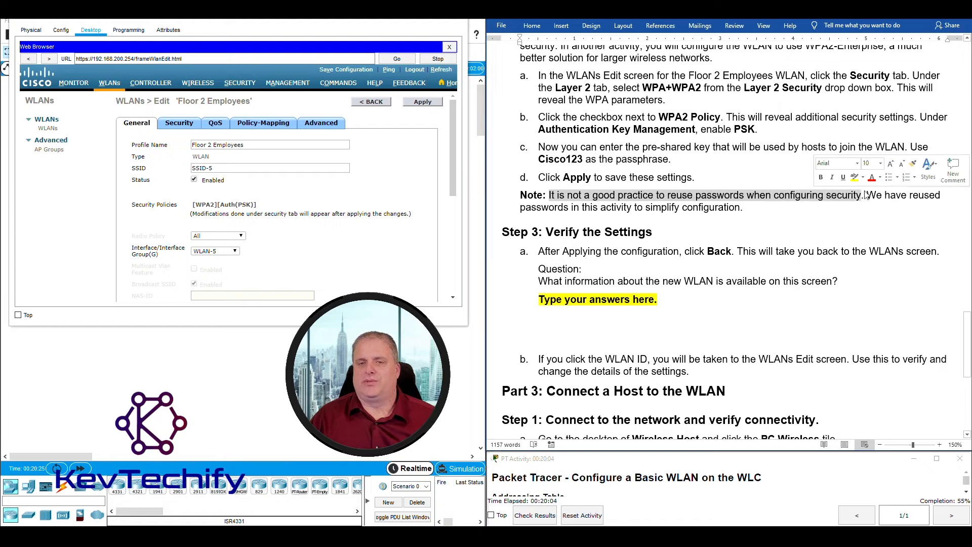
pyautogui.click(646, 210)
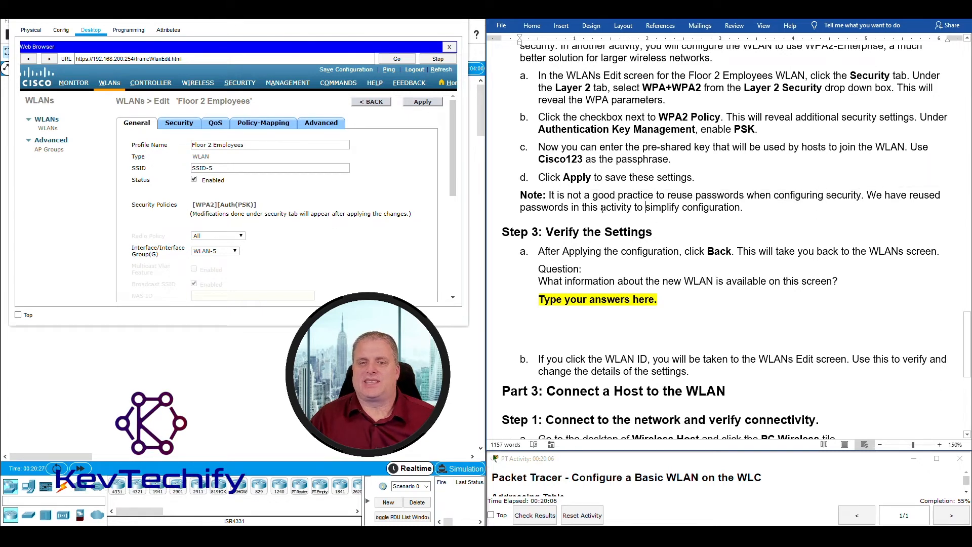
pyautogui.moveTo(652, 210); pyautogui.dragTo(731, 212)
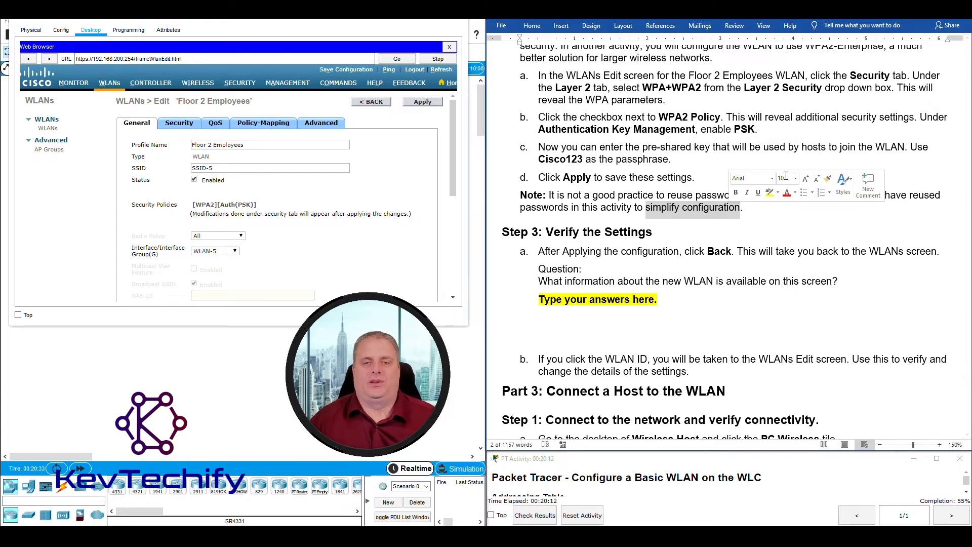
pyautogui.click(549, 233)
pyautogui.moveTo(548, 233); pyautogui.dragTo(658, 234)
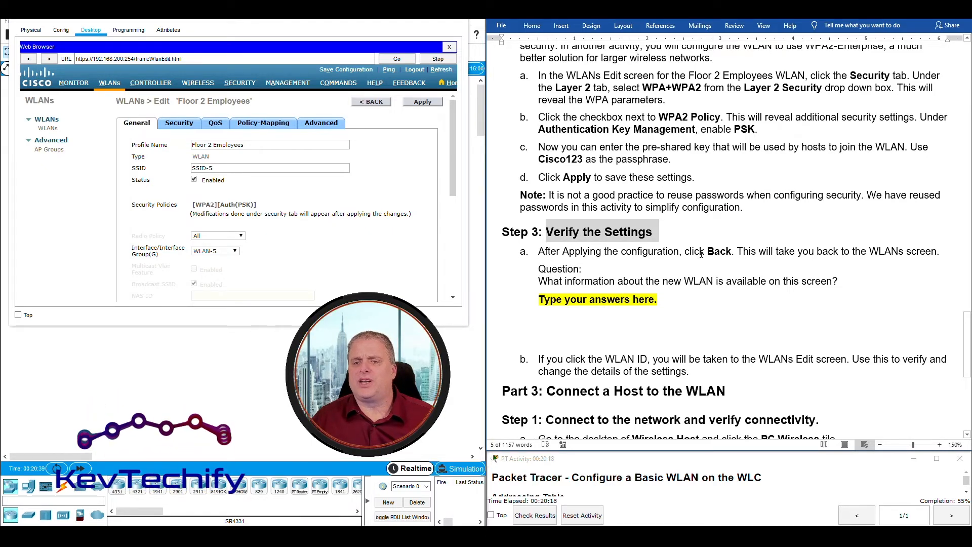
pyautogui.click(377, 103)
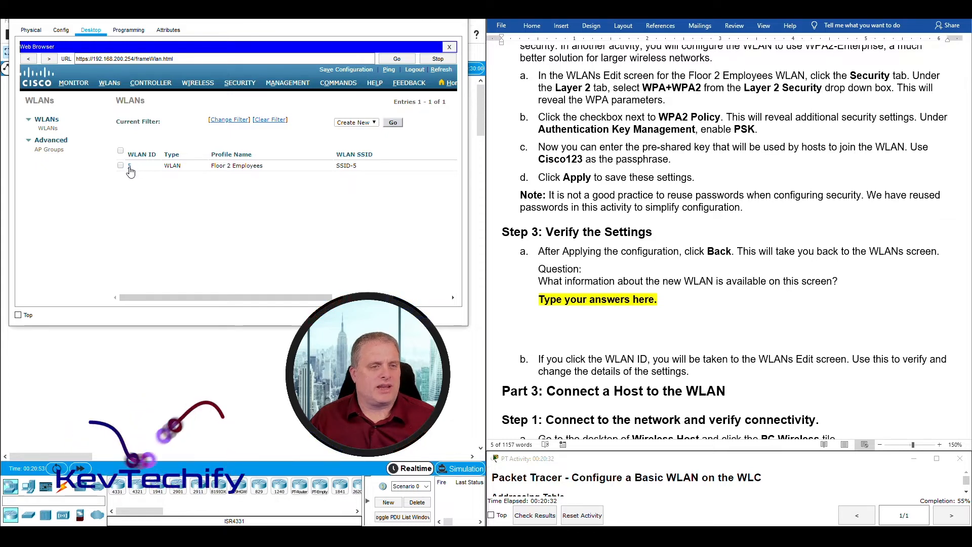
pyautogui.moveTo(210, 166); pyautogui.dragTo(267, 166)
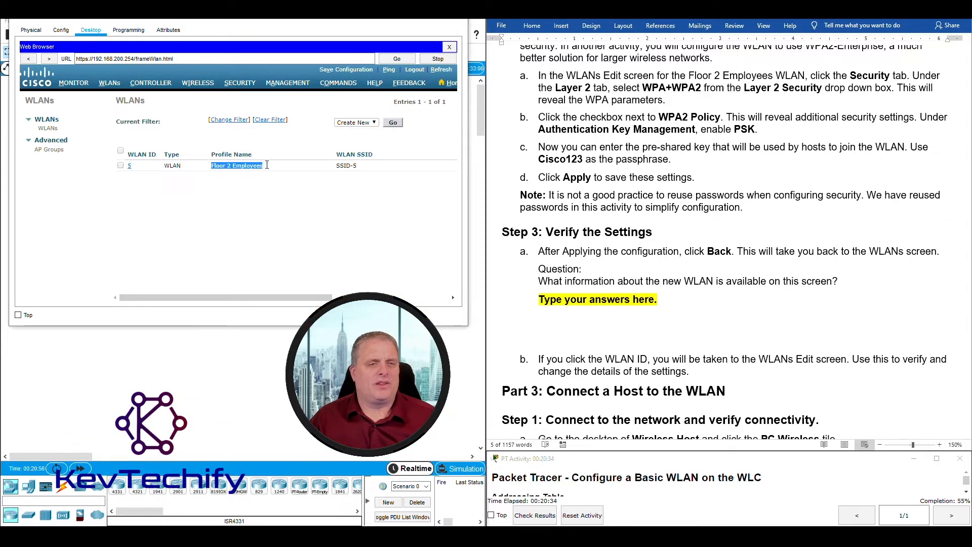
pyautogui.doubleClick(337, 166)
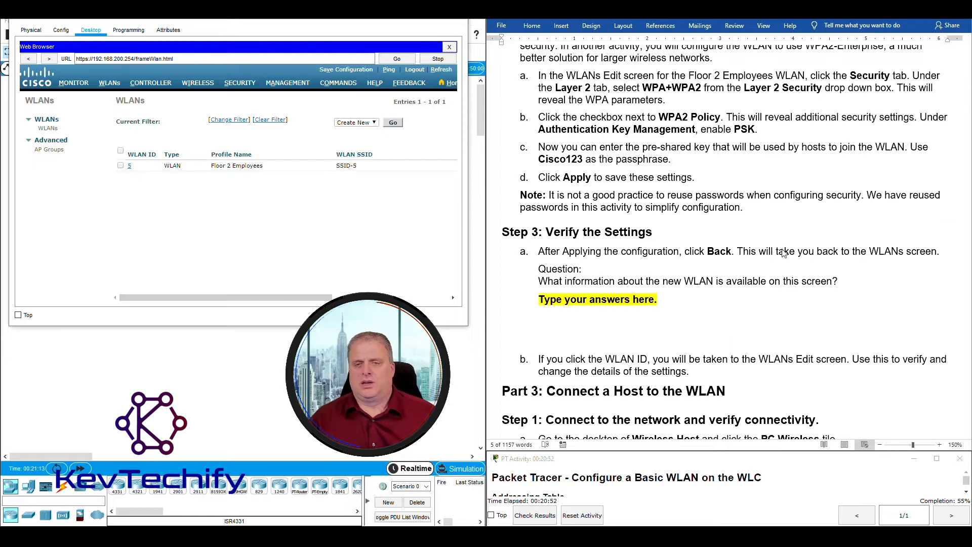
# Answer Step 3: WLAN name, SSID, security policy and admin status are shown; Admin Status indicates operation.
pyautogui.moveTo(540, 299); pyautogui.dragTo(659, 300)
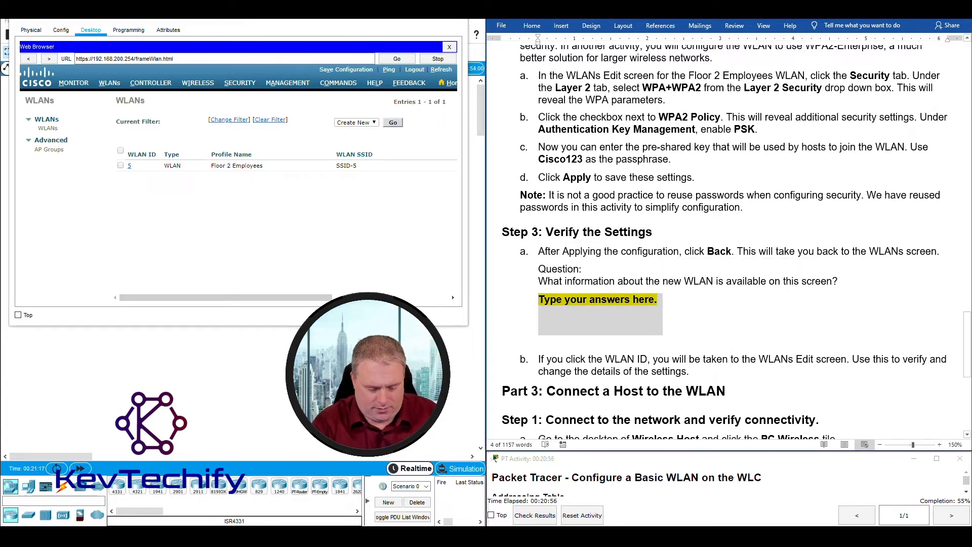
pyautogui.write('The WLAN n')
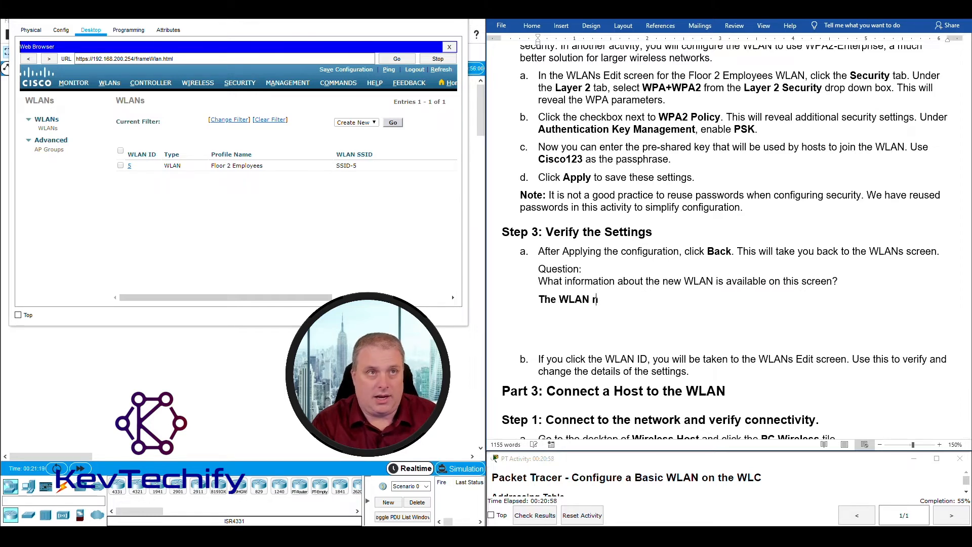
pyautogui.write('ame, ')
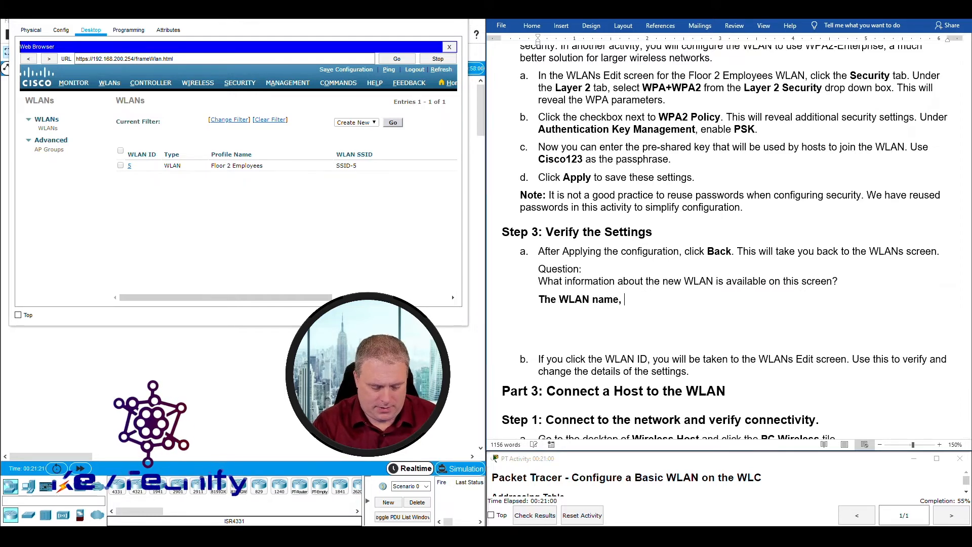
pyautogui.write('SSID')
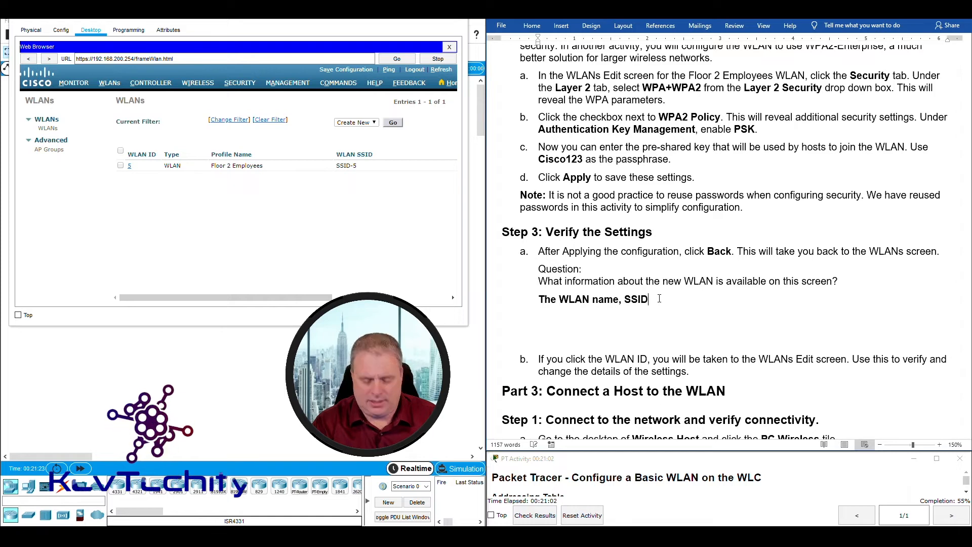
pyautogui.write(',')
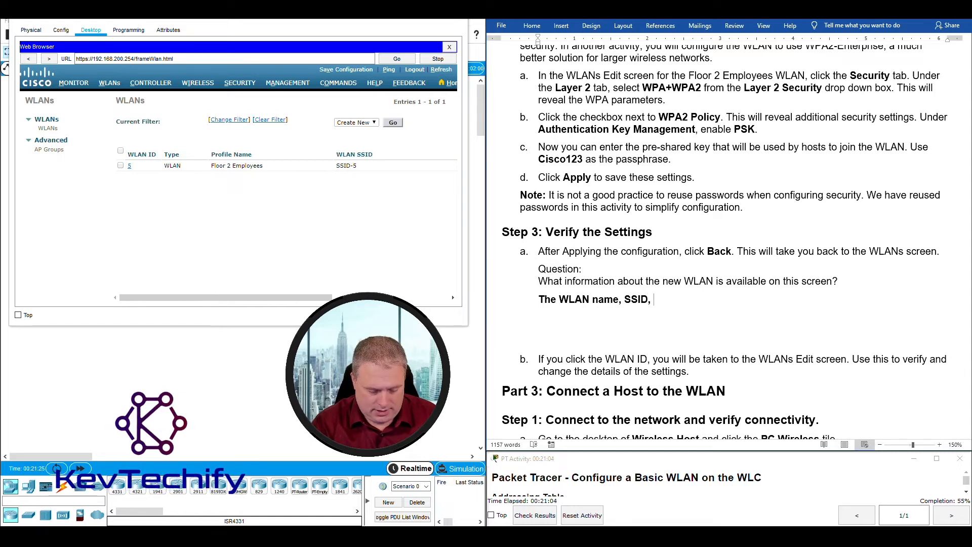
pyautogui.write(' security policy')
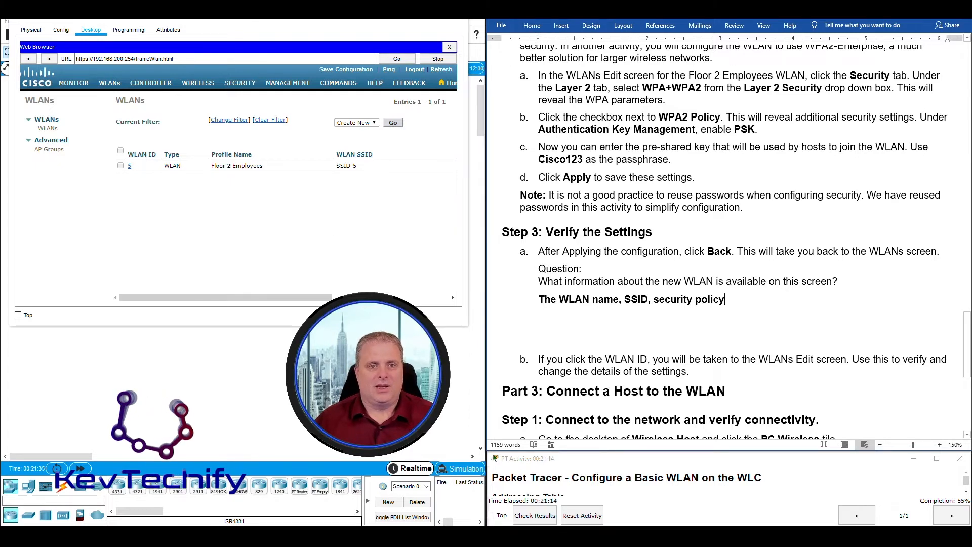
pyautogui.moveTo(303, 299); pyautogui.dragTo(423, 303)
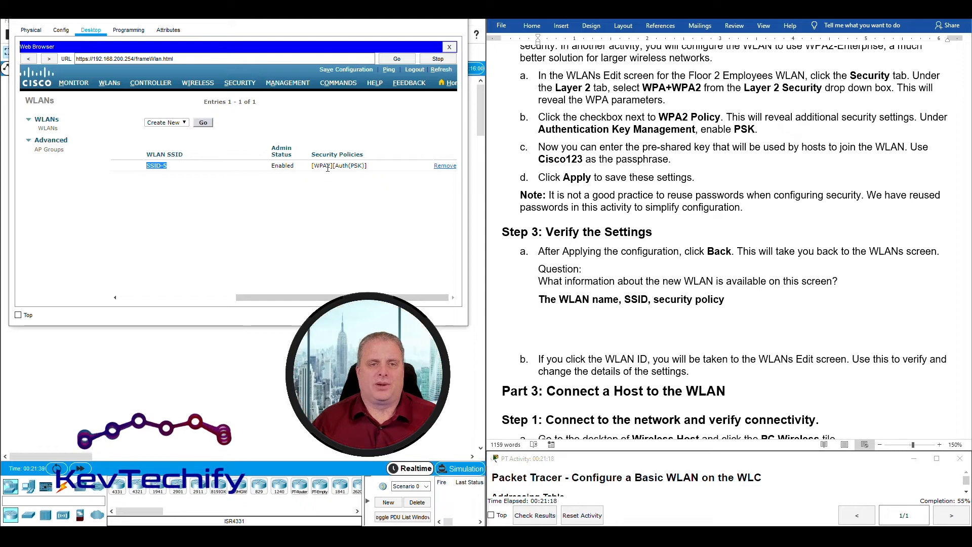
pyautogui.click(726, 299)
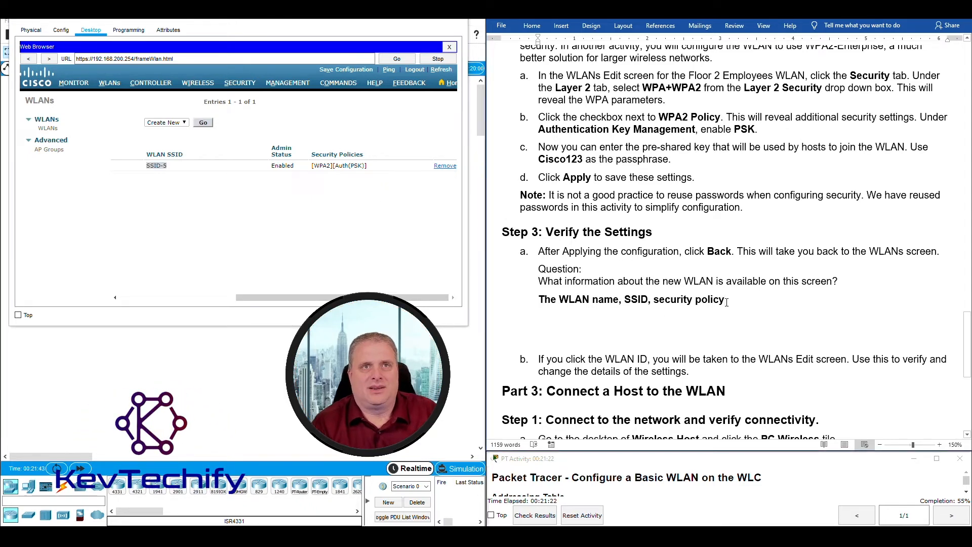
pyautogui.write(', an')
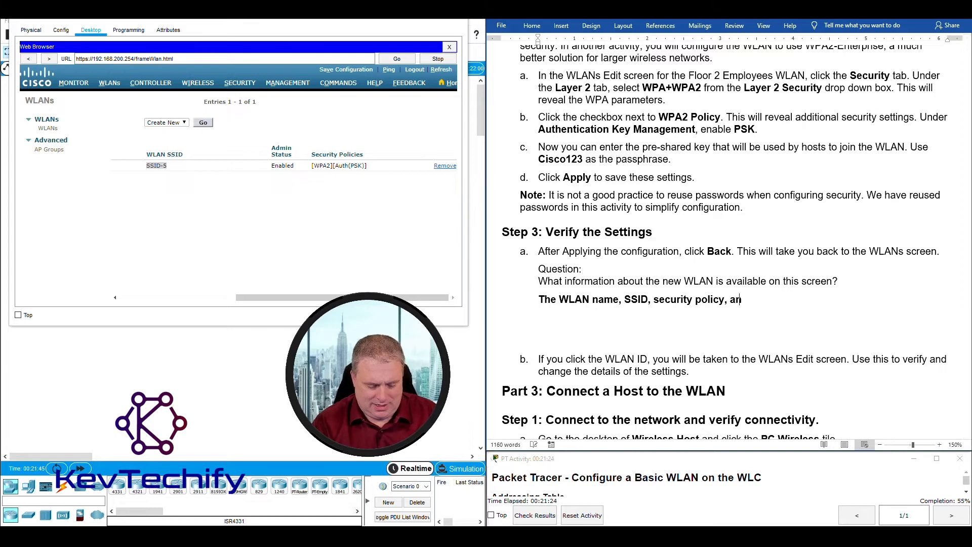
pyautogui.write('d admin')
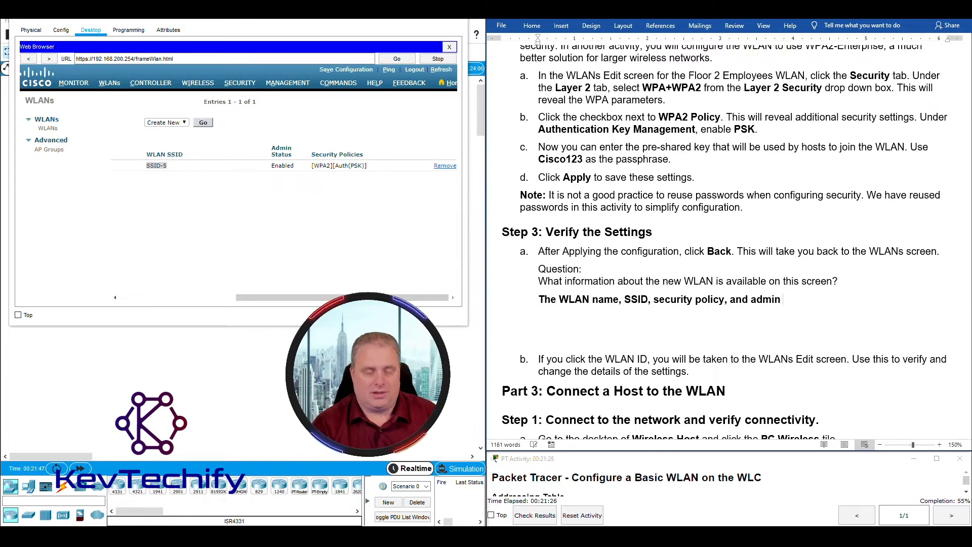
pyautogui.write(' status')
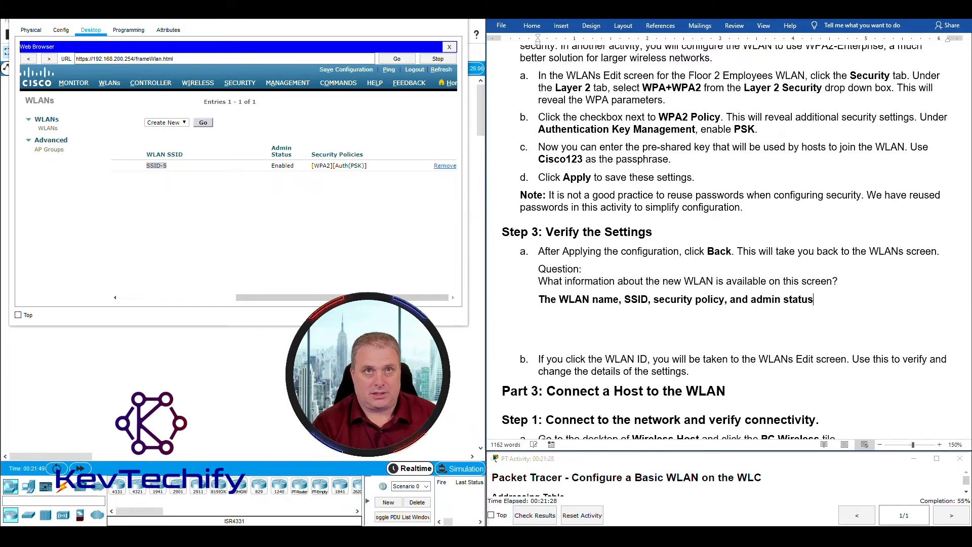
pyautogui.write(' are avail')
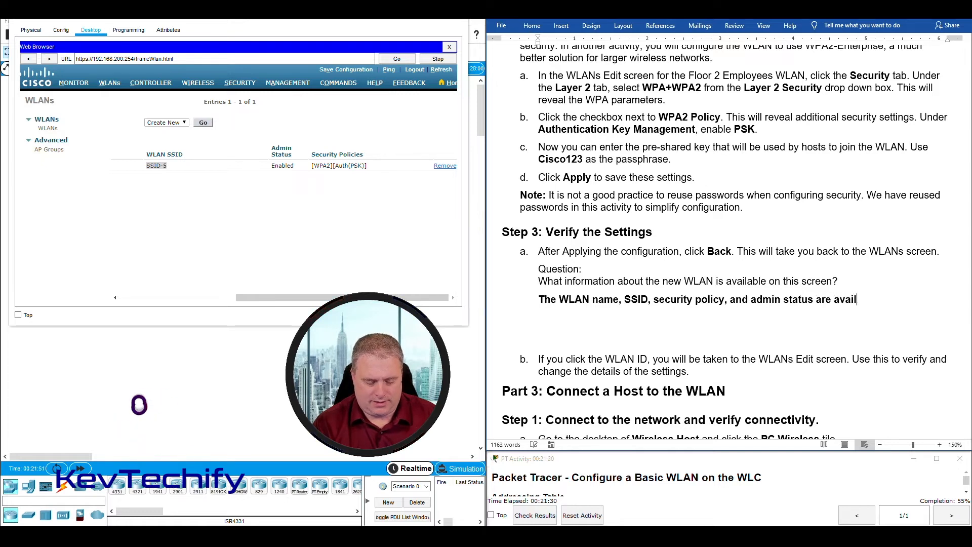
pyautogui.write('able')
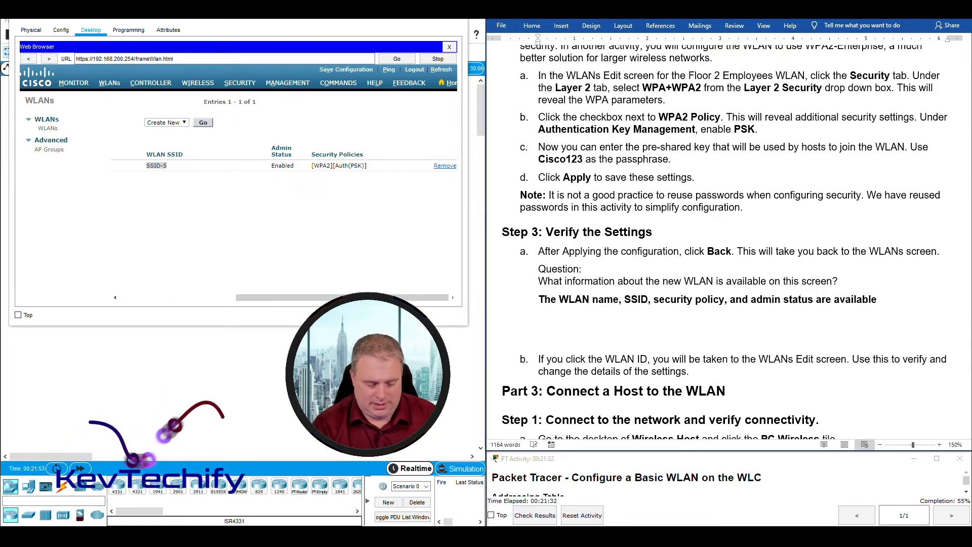
pyautogui.write(' here. ')
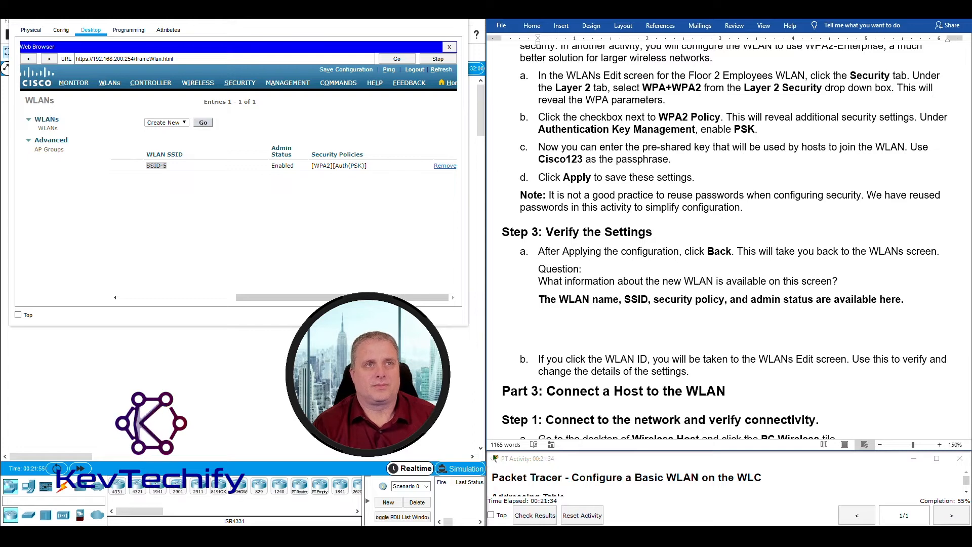
pyautogui.write(' The Admin')
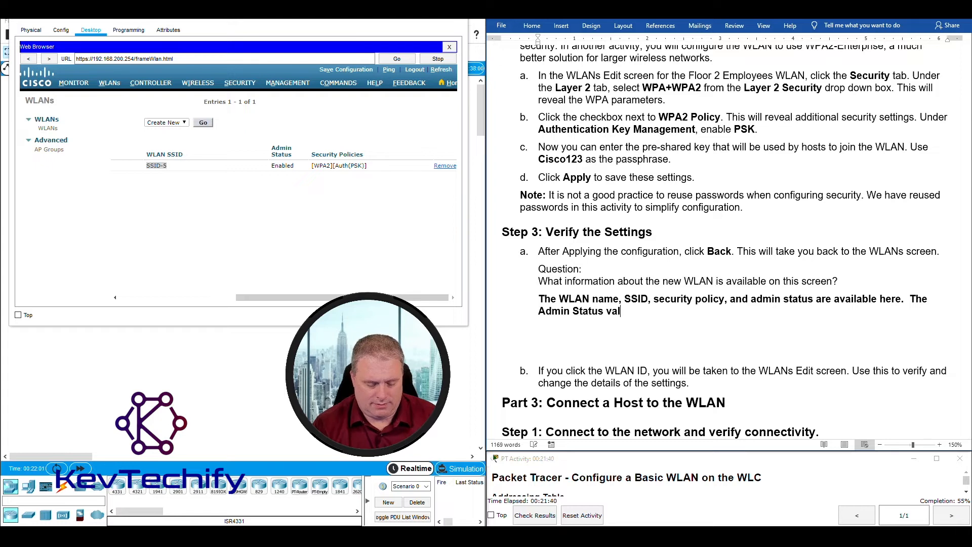
pyautogui.write('Status value in')
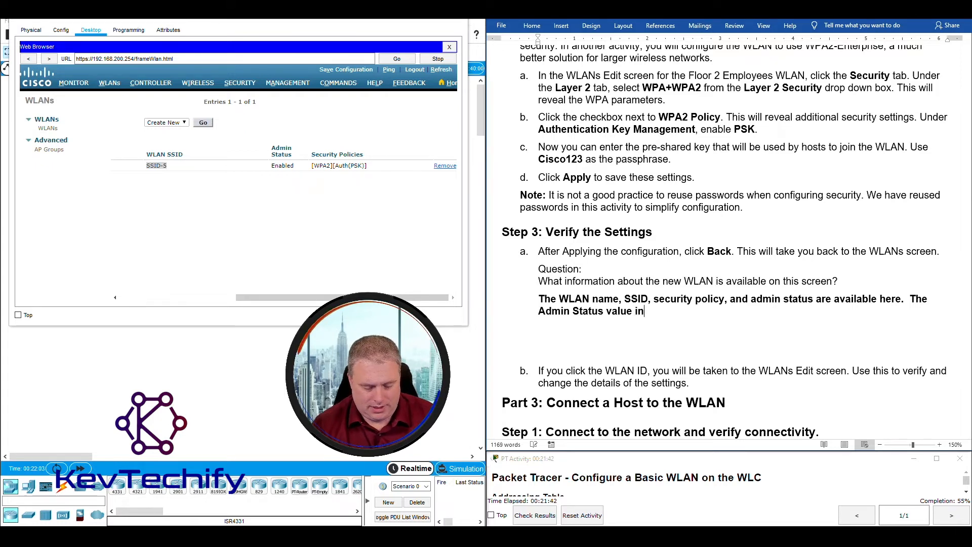
pyautogui.write('dci')
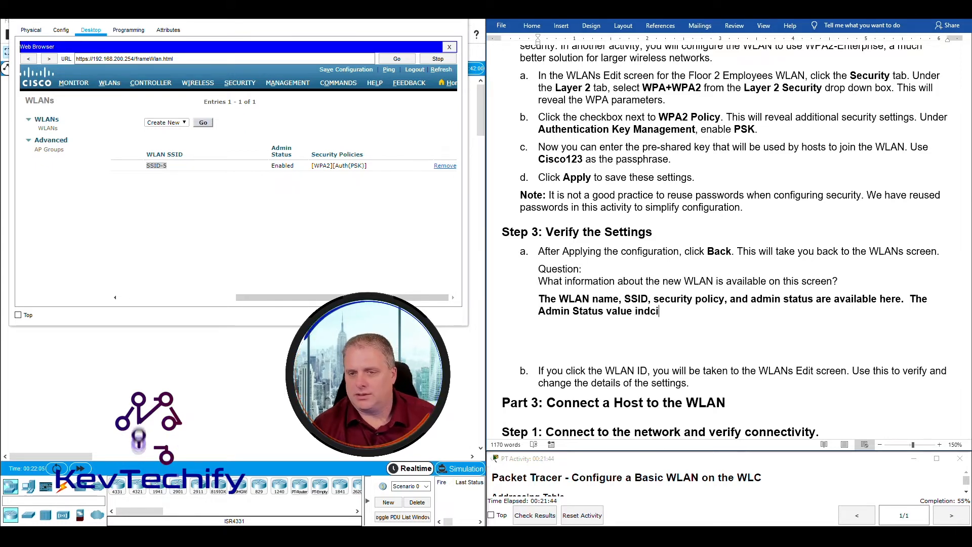
pyautogui.press('BackSpace')
pyautogui.press('BackSpace')
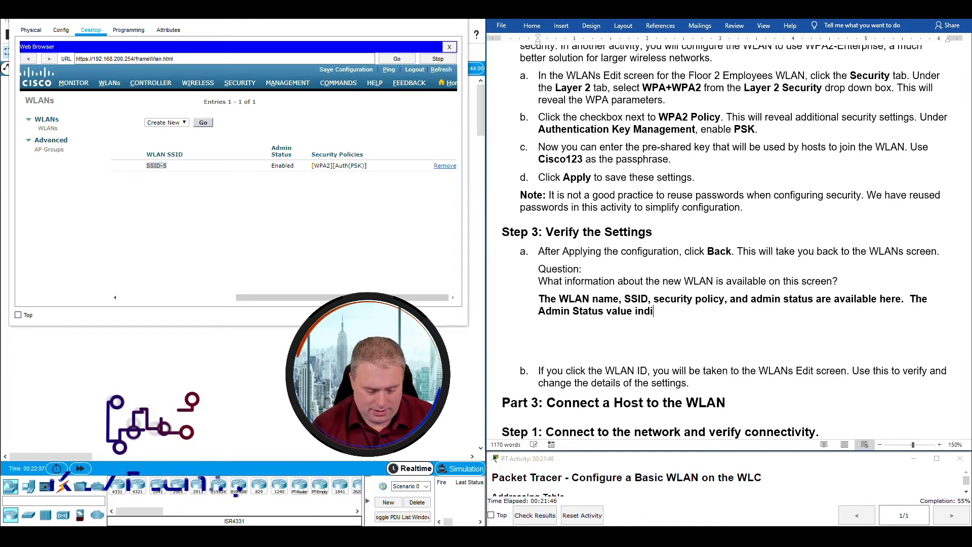
pyautogui.write('icates')
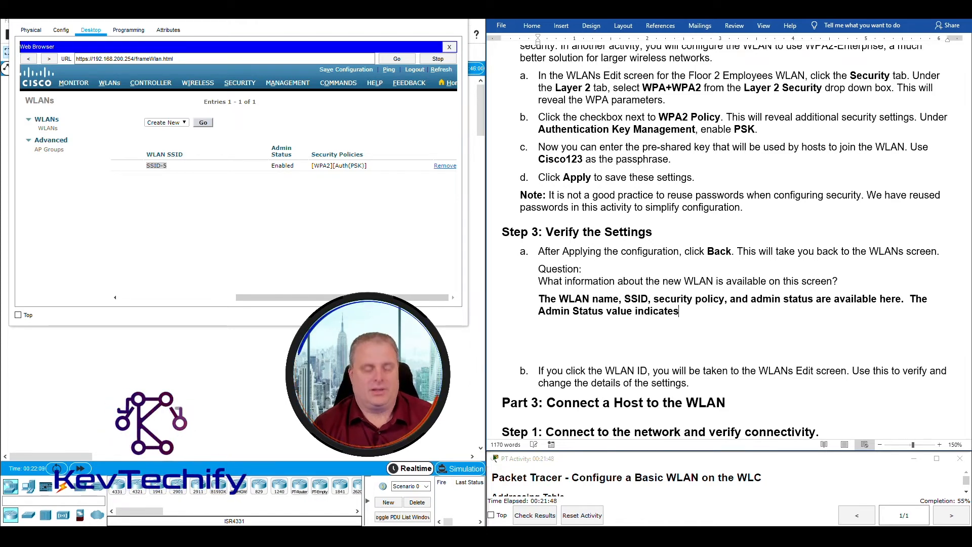
pyautogui.write(' whether WLAN is in operation or')
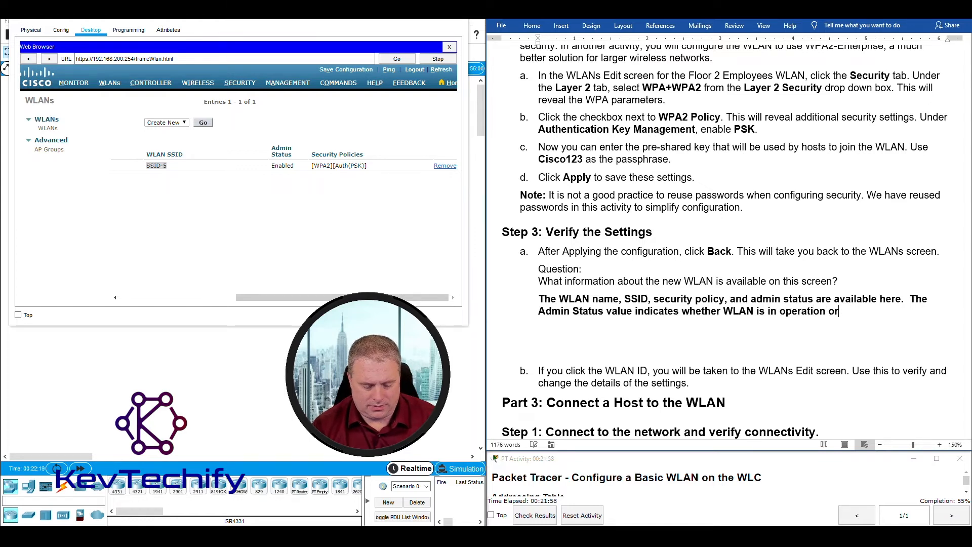
pyautogui.write('t.')
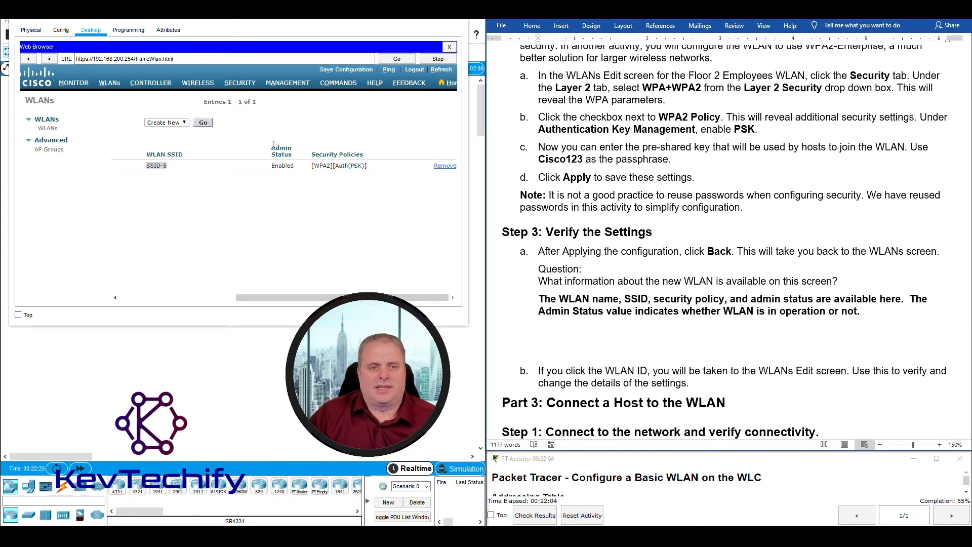
pyautogui.moveTo(274, 149); pyautogui.dragTo(297, 168)
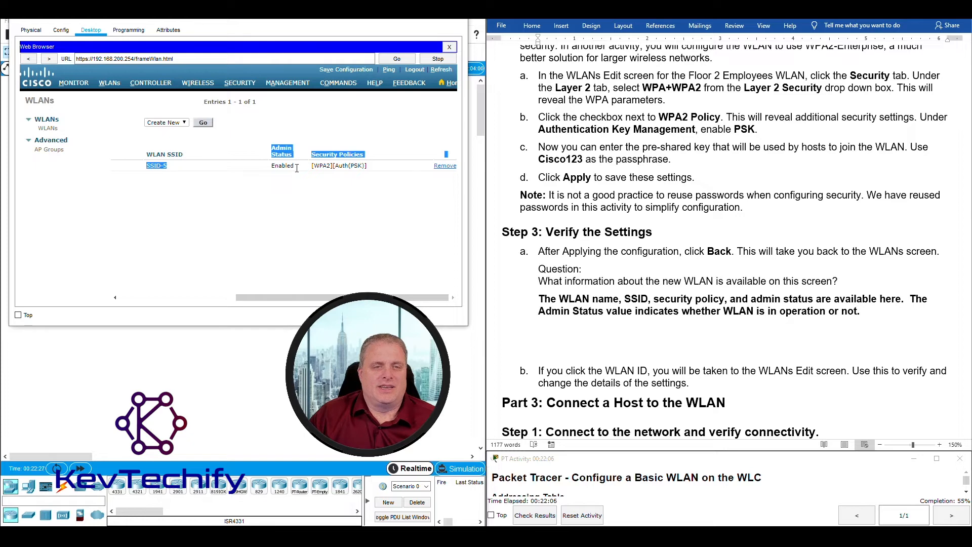
pyautogui.doubleClick(298, 165)
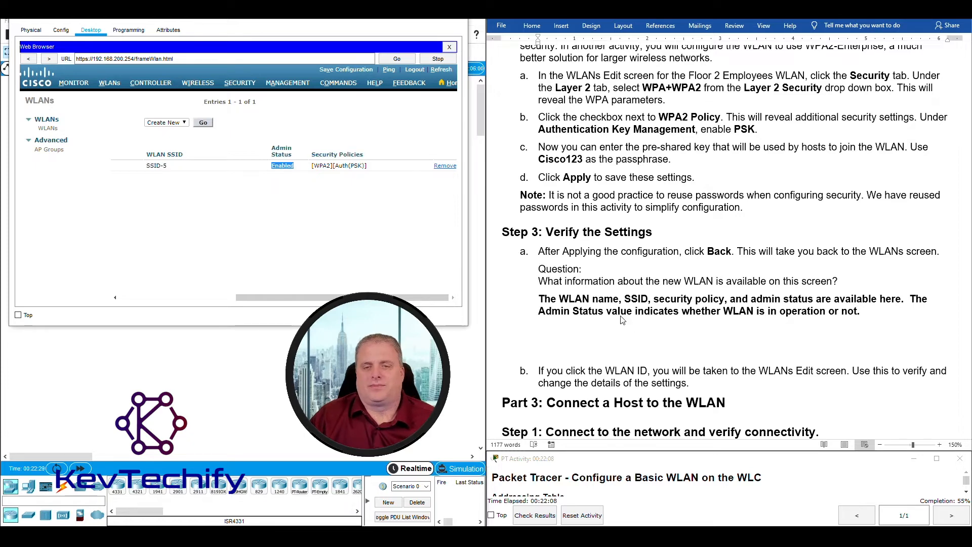
pyautogui.scroll(-1, 622, 319)
pyautogui.scroll(-1, 618, 338)
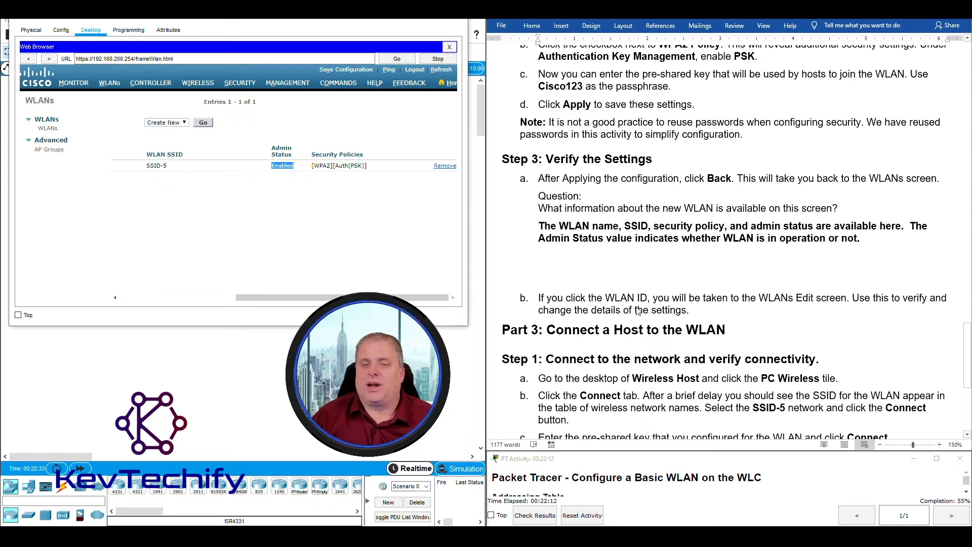
pyautogui.moveTo(302, 297); pyautogui.dragTo(166, 292)
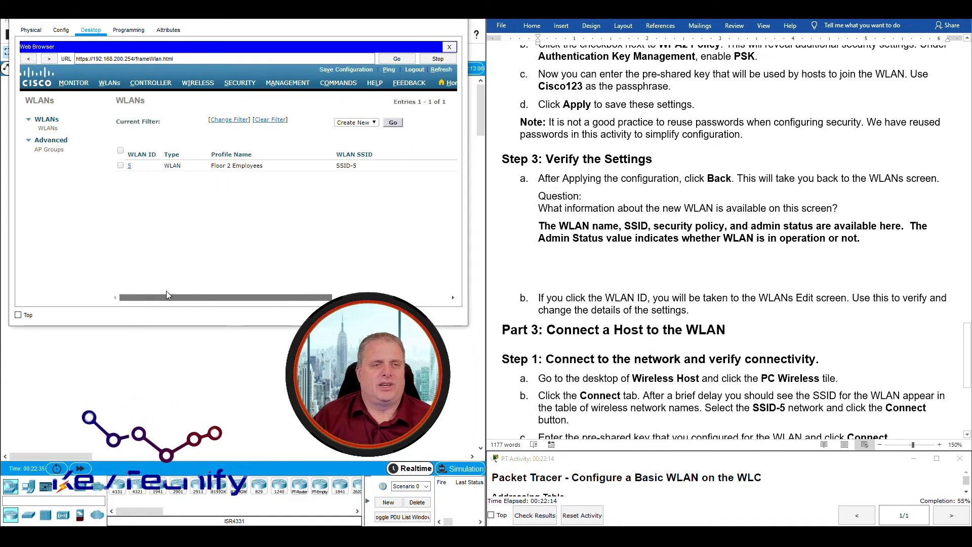
pyautogui.click(130, 167)
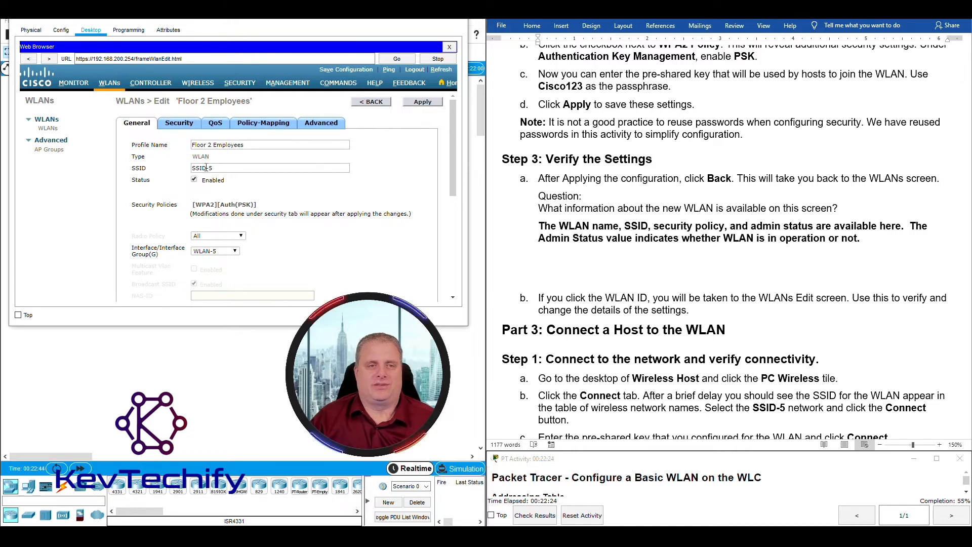
pyautogui.click(182, 129)
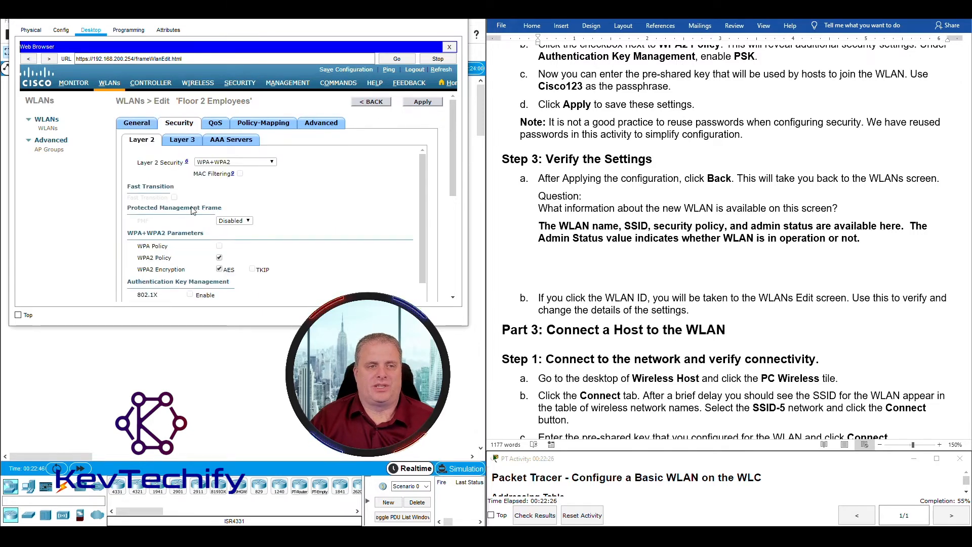
pyautogui.scroll(-3, 292, 271)
pyautogui.scroll(-3, 292, 272)
pyautogui.scroll(3, 296, 276)
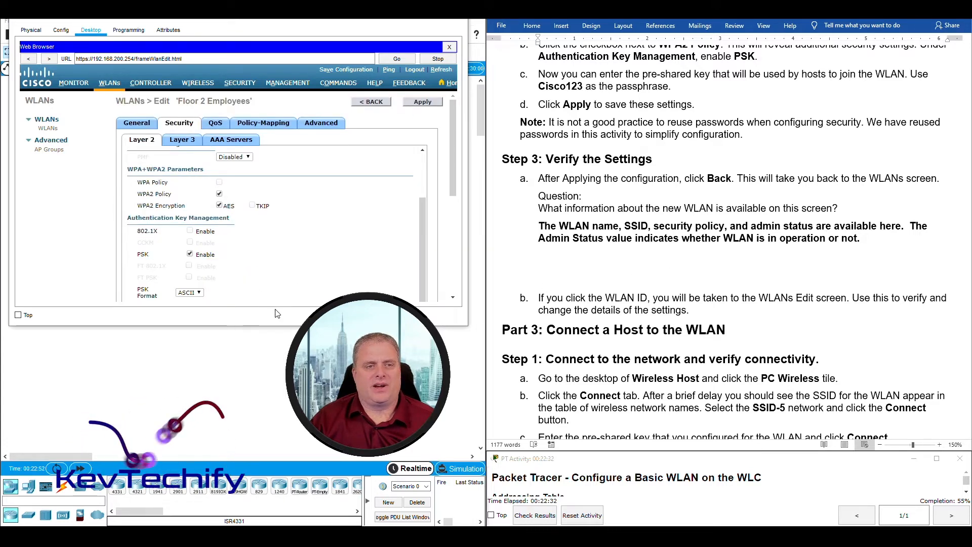
pyautogui.scroll(-3, 254, 288)
pyautogui.scroll(1, 254, 287)
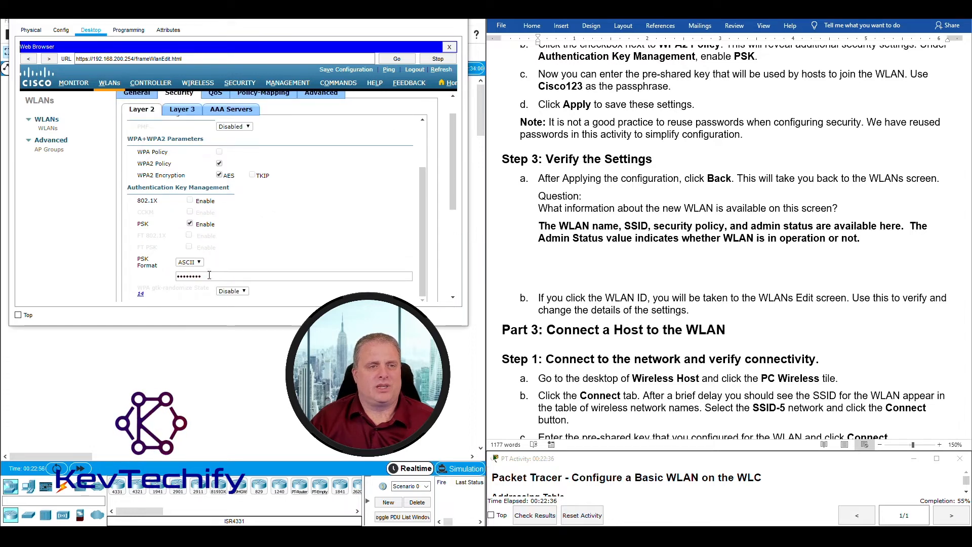
pyautogui.scroll(1, 210, 275)
pyautogui.click(138, 94)
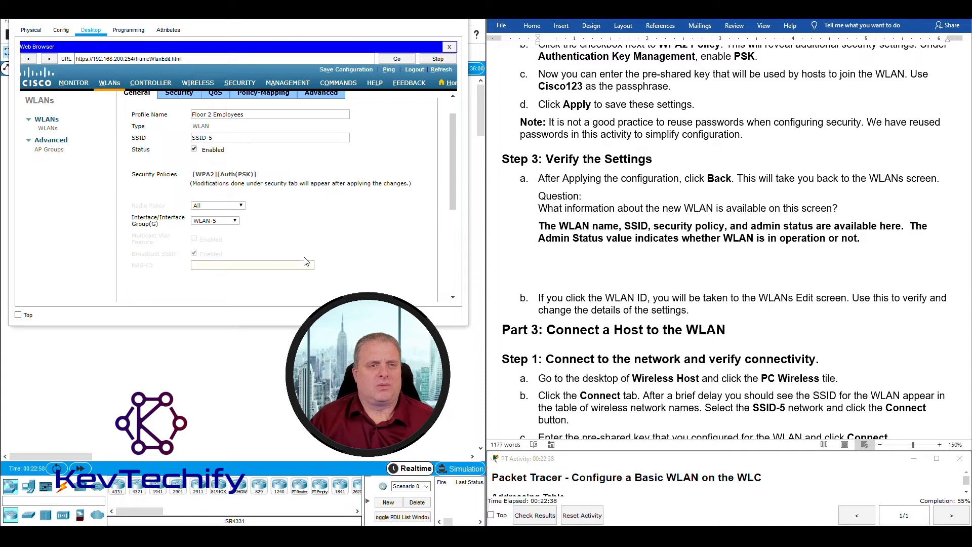
pyautogui.scroll(1, 306, 261)
pyautogui.click(248, 144)
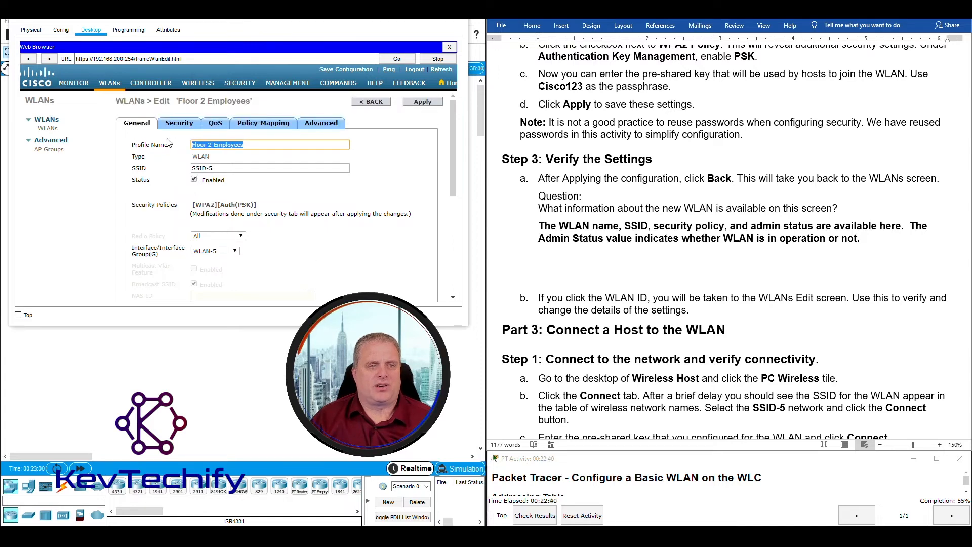
pyautogui.press('Tab')
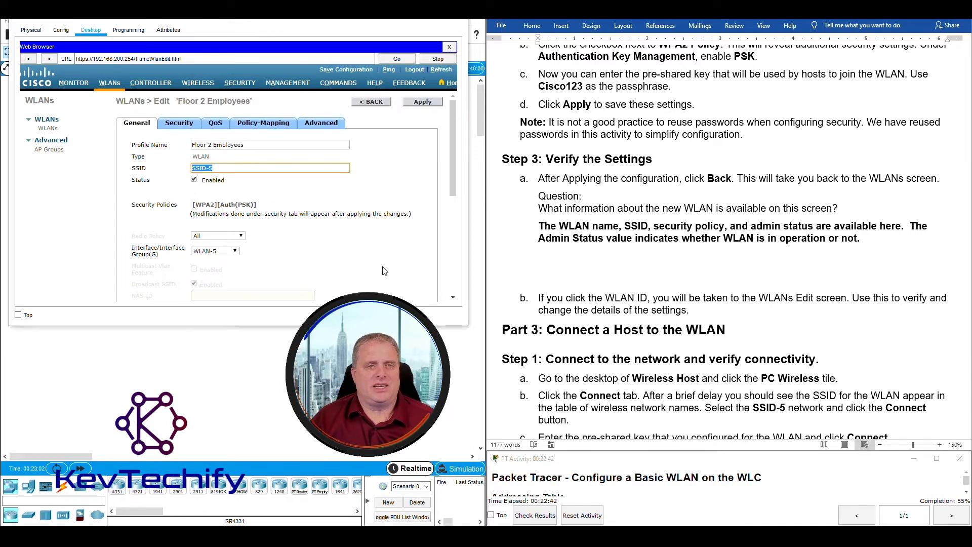
pyautogui.click(375, 103)
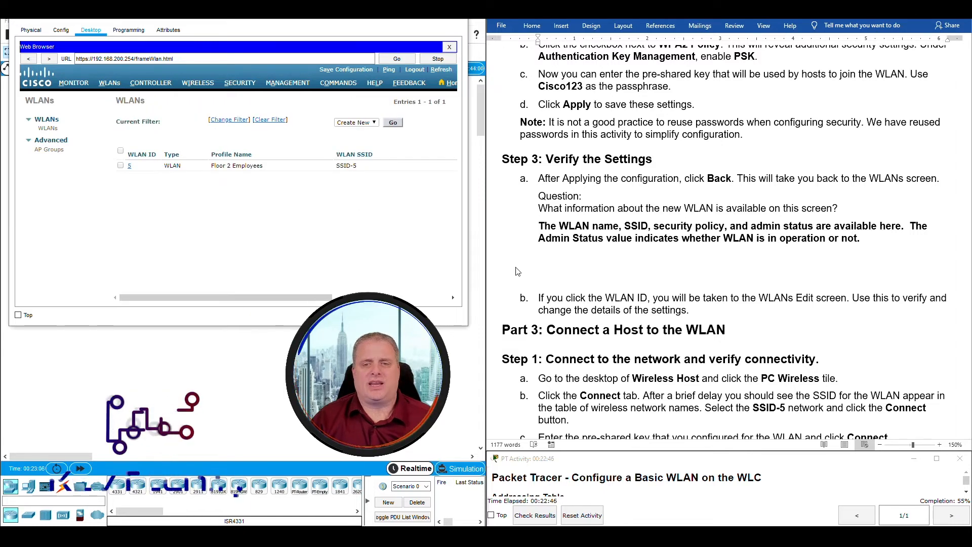
pyautogui.scroll(-1, 702, 332)
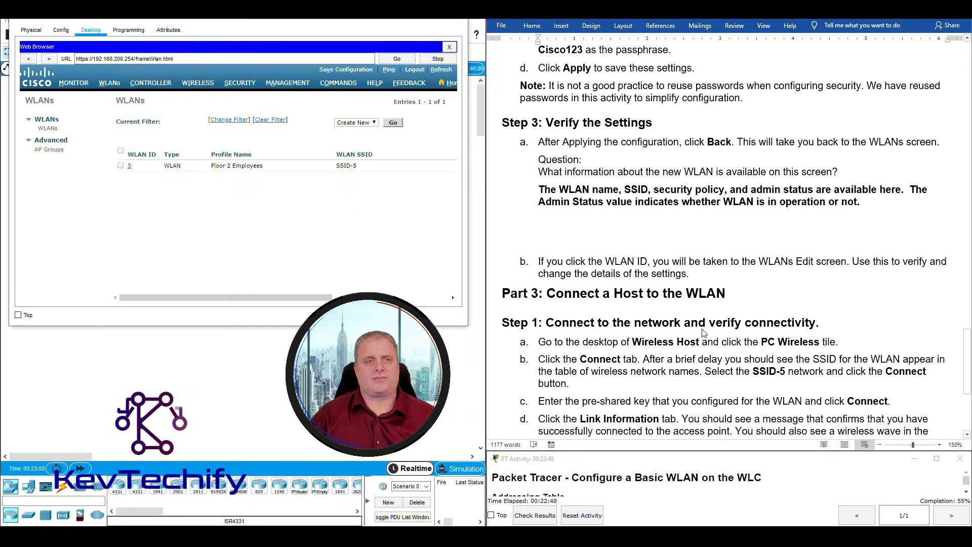
pyautogui.scroll(-5, 702, 332)
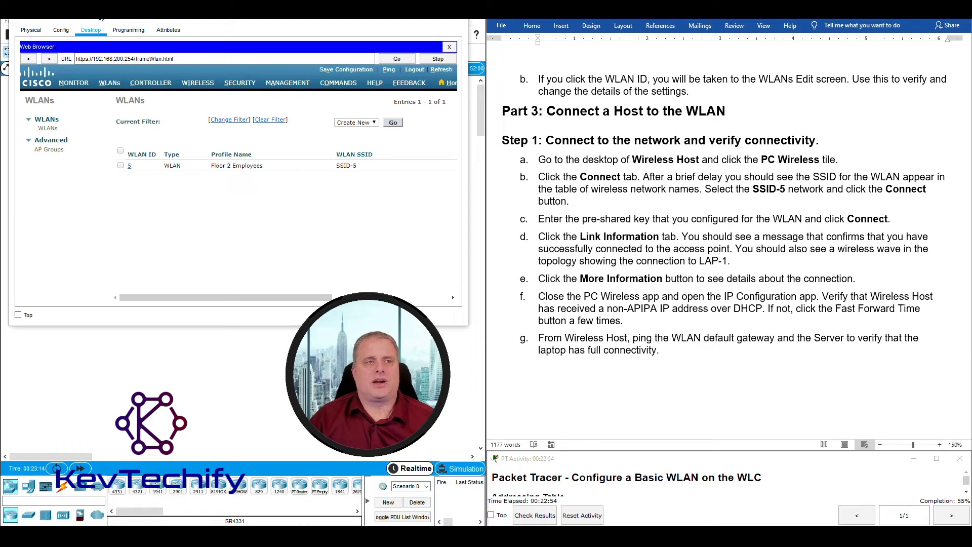
pyautogui.click(411, 11)
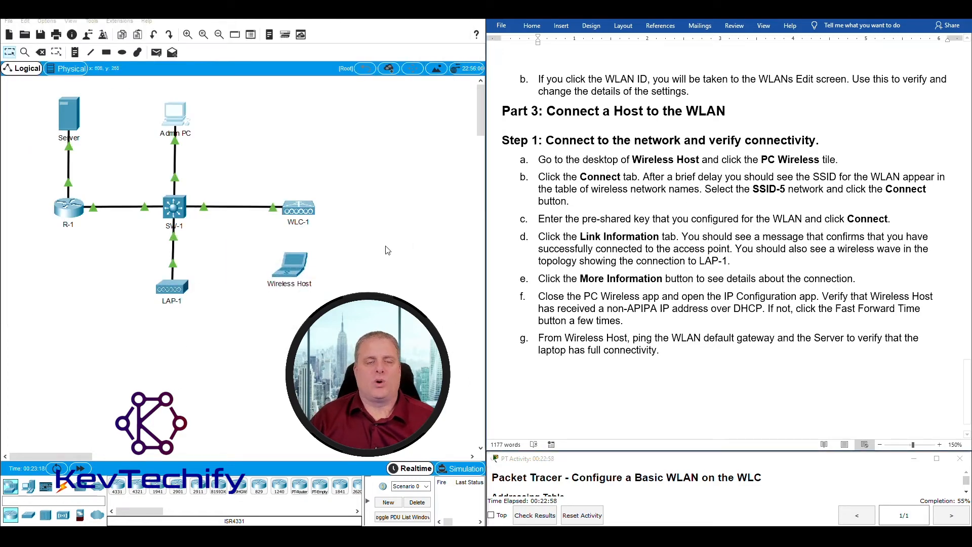
pyautogui.click(299, 270)
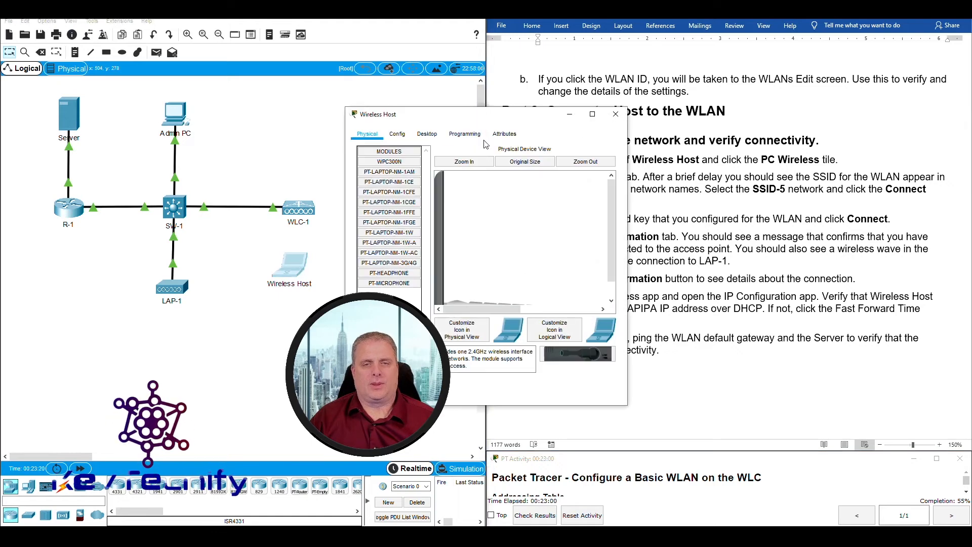
pyautogui.moveTo(490, 117); pyautogui.dragTo(215, 20)
pyautogui.moveTo(351, 124); pyautogui.dragTo(484, 124)
pyautogui.click(154, 36)
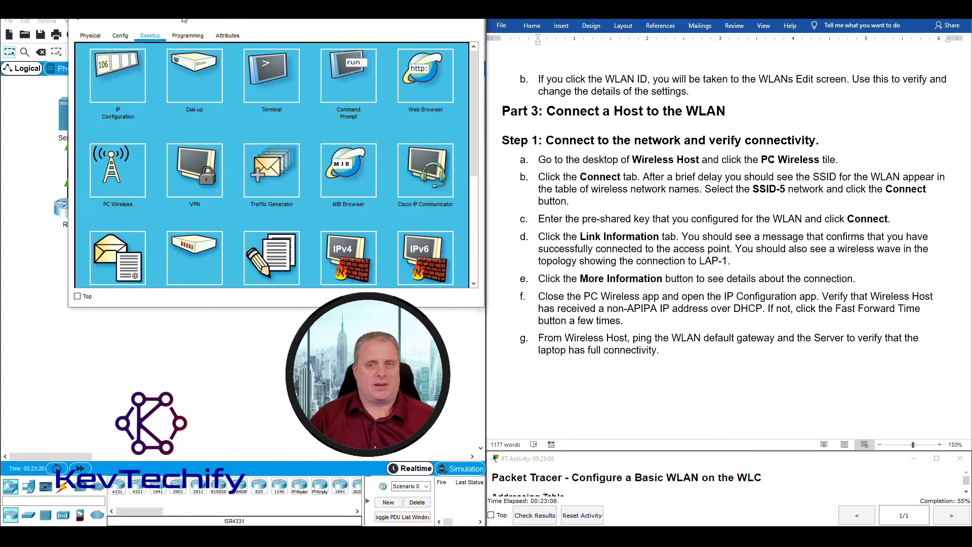
pyautogui.moveTo(184, 19); pyautogui.dragTo(154, 18)
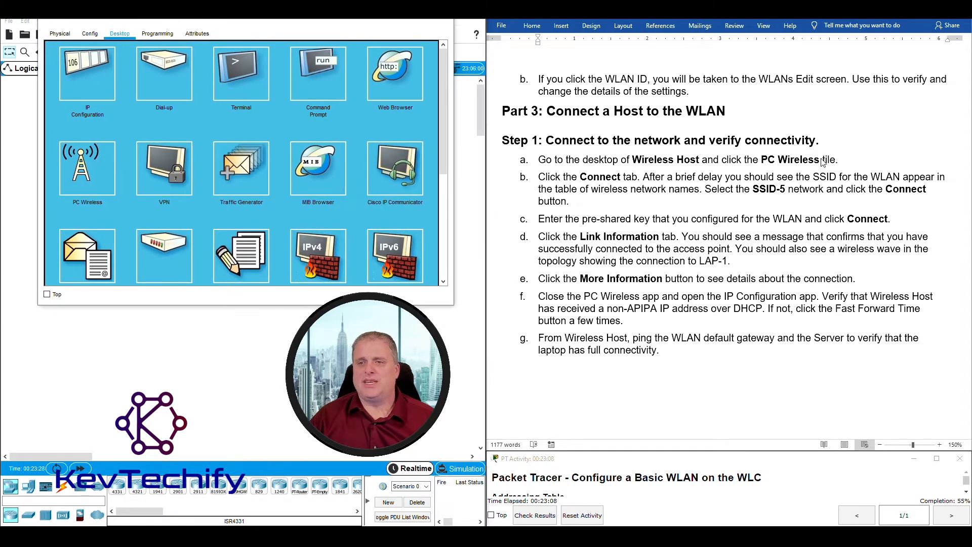
pyautogui.click(86, 162)
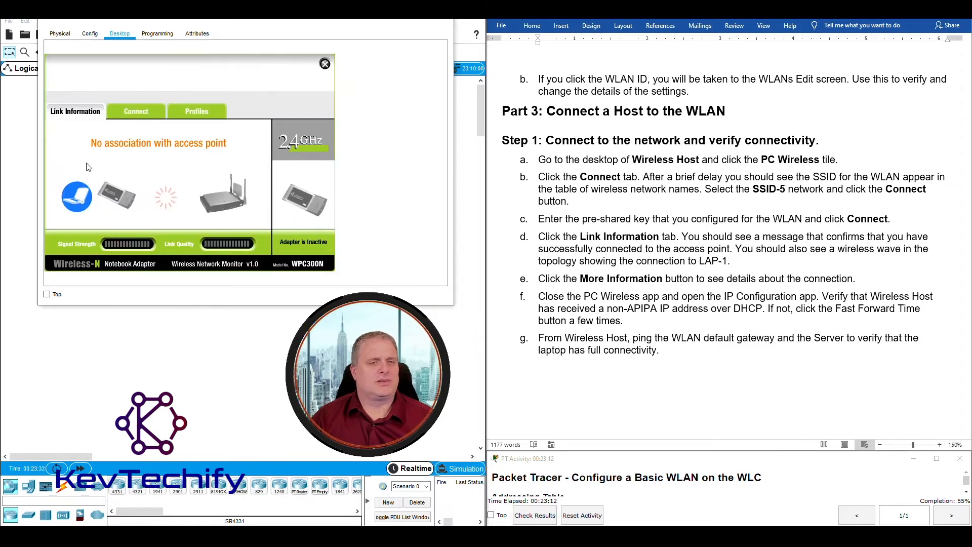
pyautogui.click(139, 114)
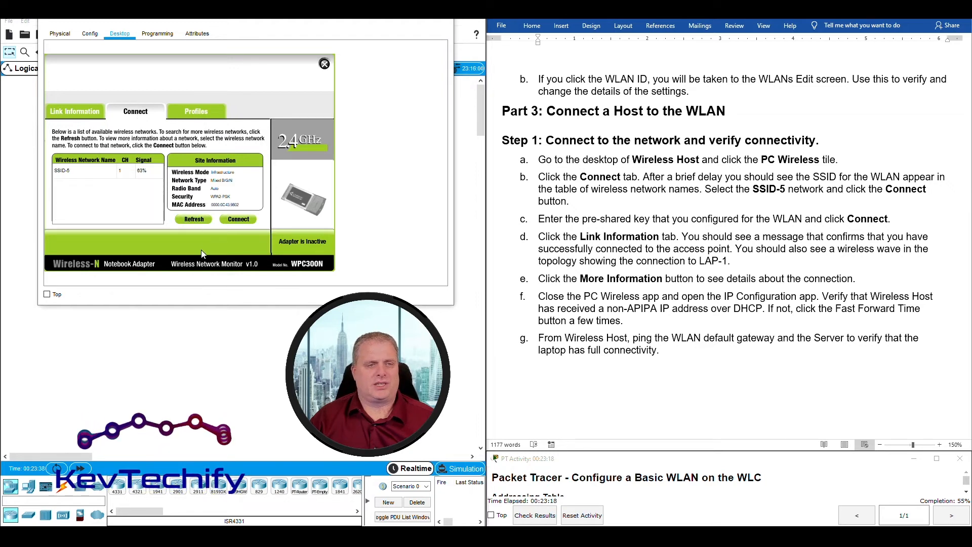
pyautogui.click(75, 175)
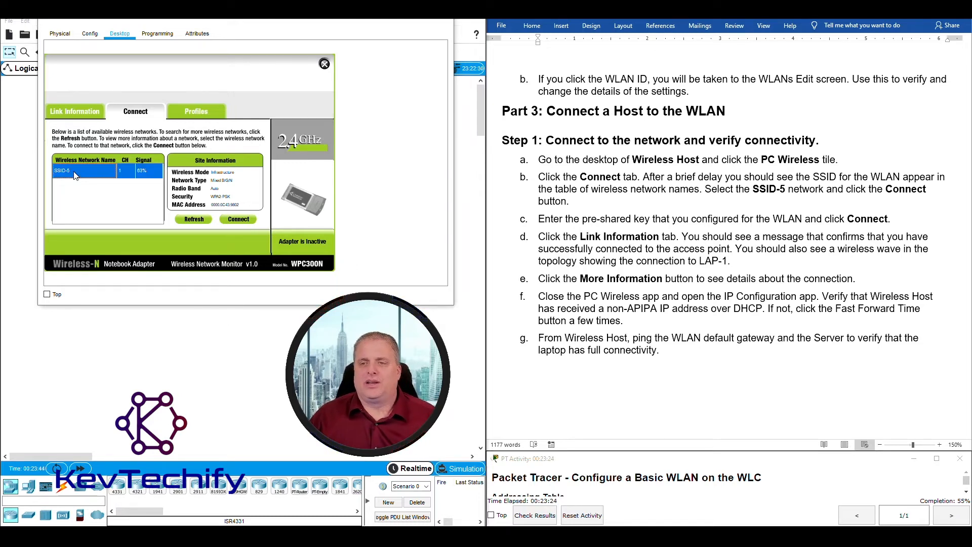
pyautogui.click(235, 220)
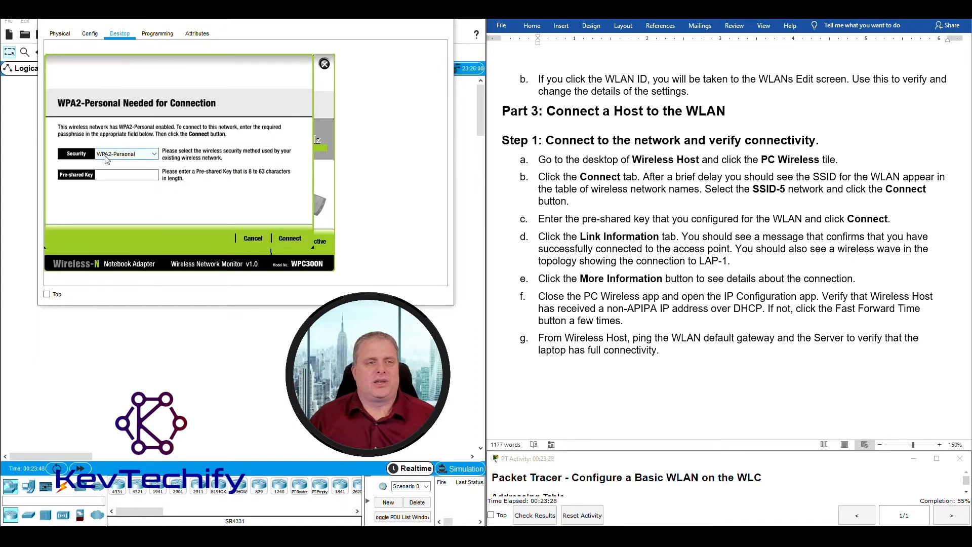
pyautogui.click(121, 178)
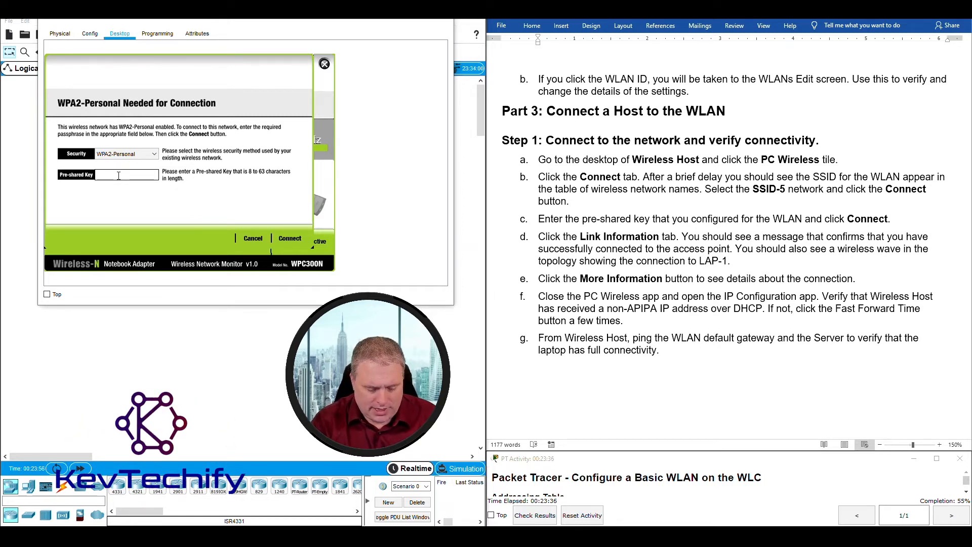
pyautogui.write('123')
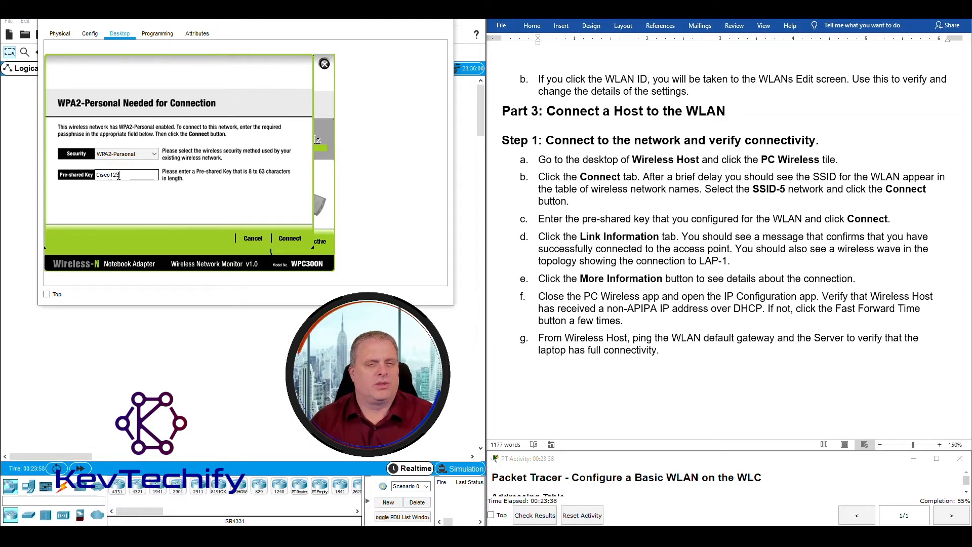
pyautogui.click(290, 238)
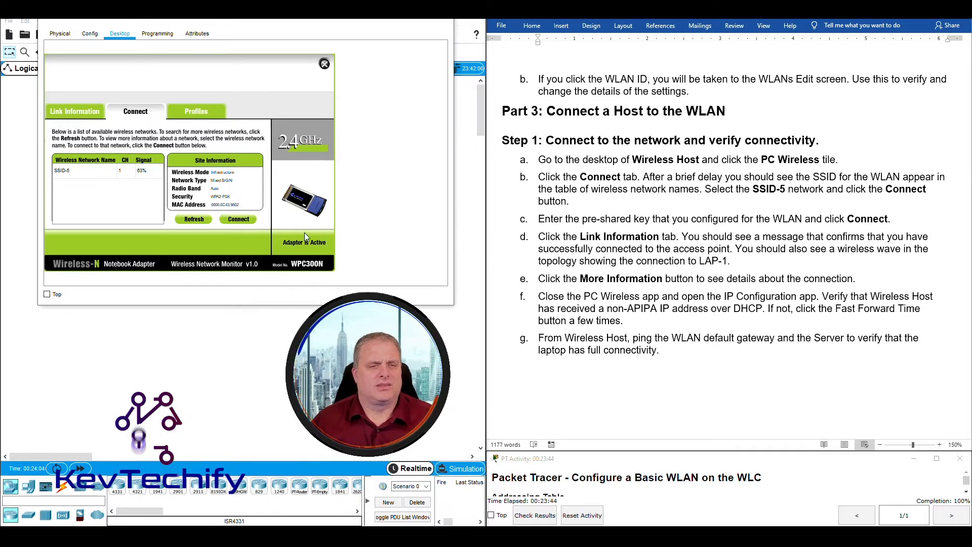
pyautogui.click(324, 64)
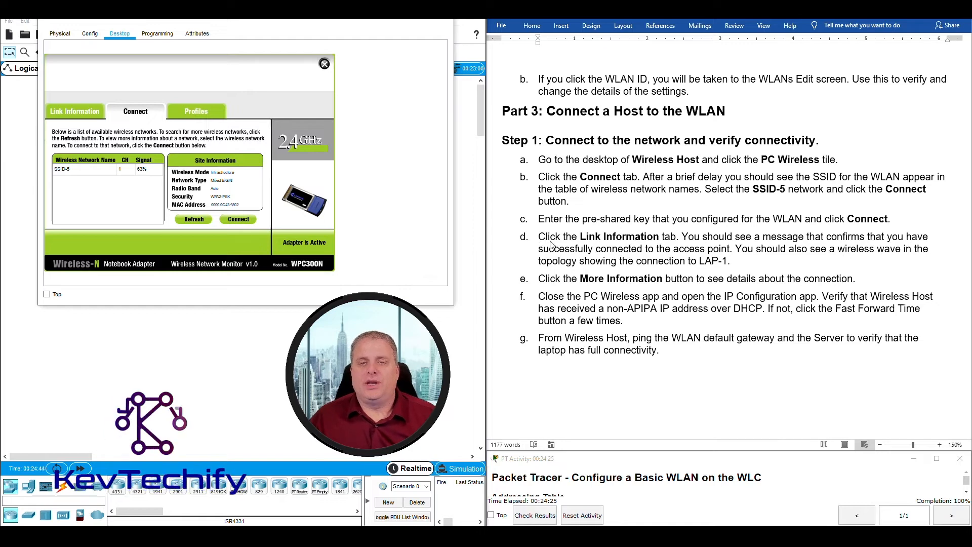
# Check the host's link details: SSID-5, WPA2 Personal, IP 192.168.5.2, gateway 192.168.5.1.
pyautogui.click(63, 116)
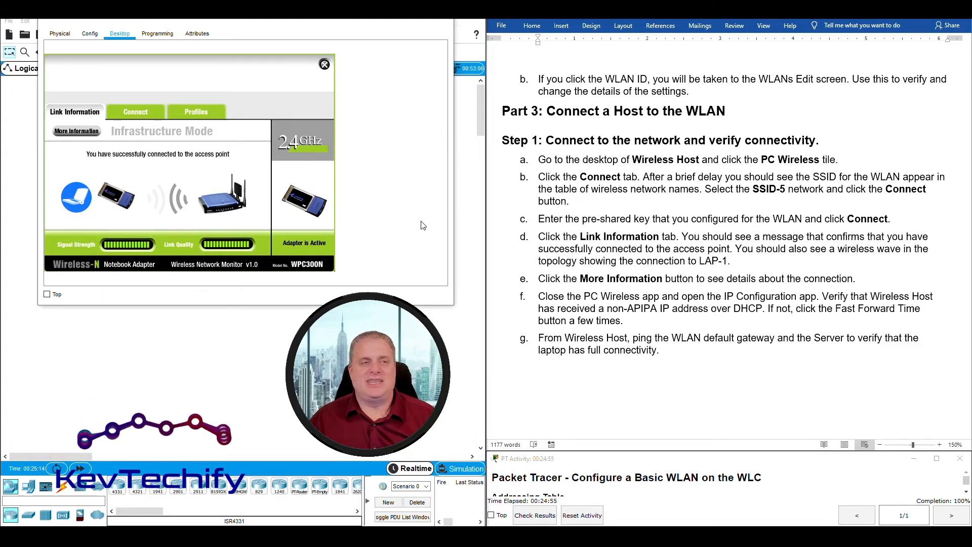
pyautogui.click(76, 132)
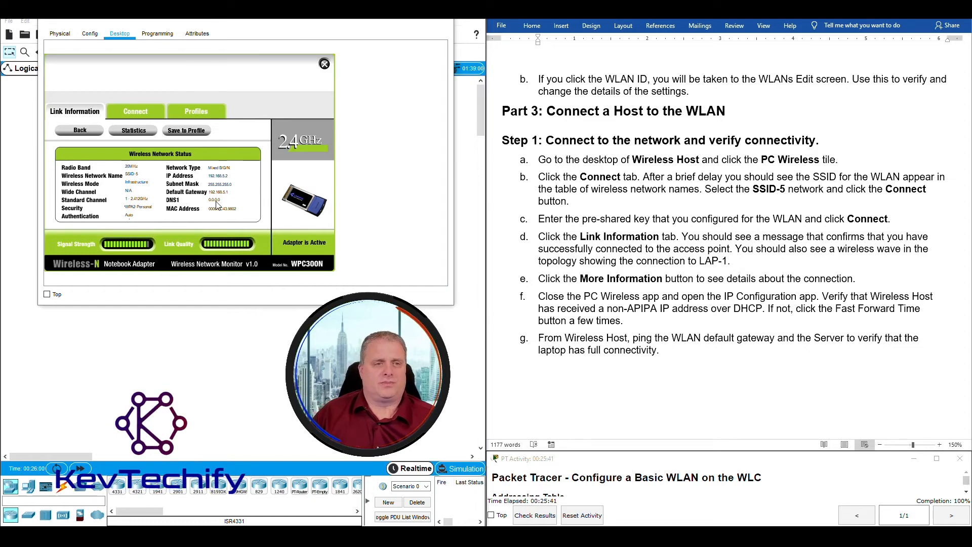
pyautogui.moveTo(229, 23); pyautogui.dragTo(207, 22)
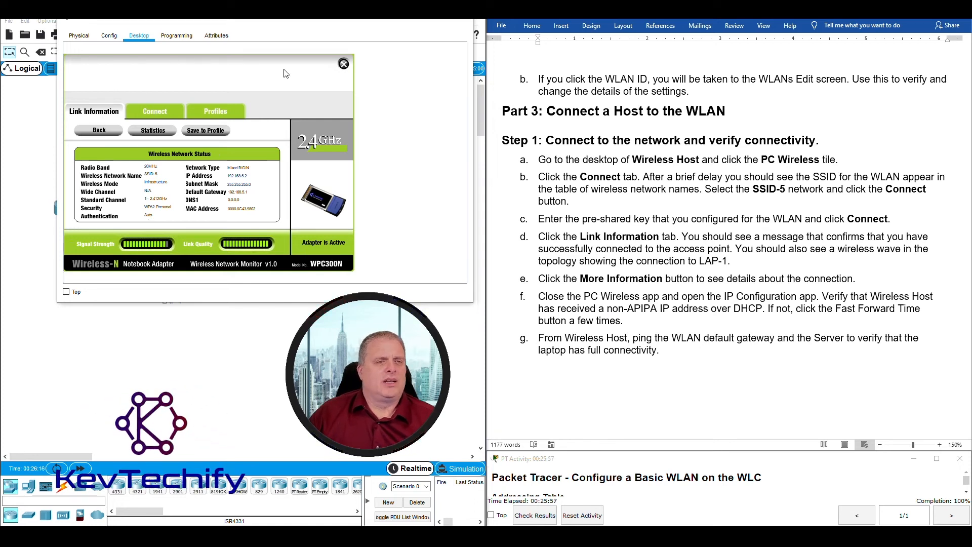
# Close PC Wireless and confirm in IP Configuration the DHCP address 192.168.5.2.
pyautogui.click(344, 64)
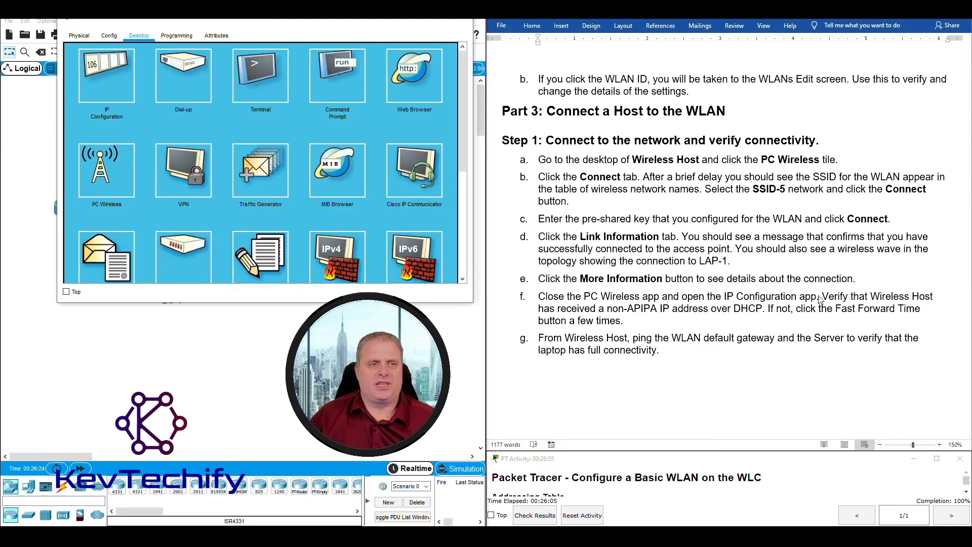
pyautogui.click(101, 73)
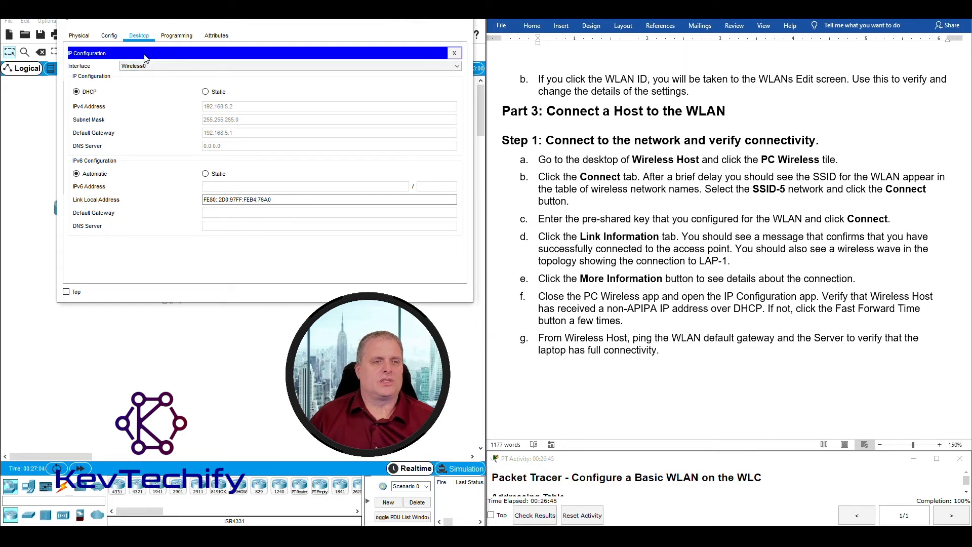
pyautogui.click(454, 54)
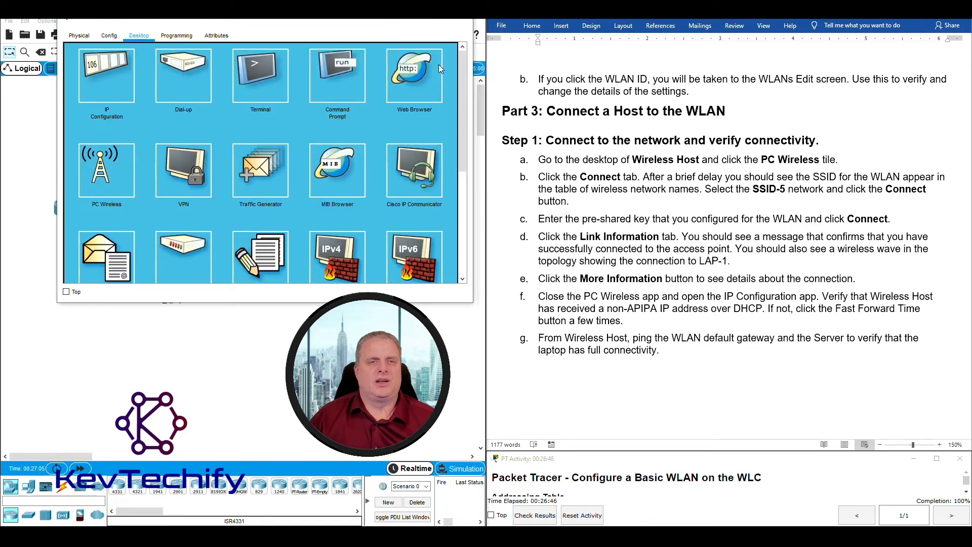
# Run ipconfig in the Wireless Host's command prompt to display its IP settings.
pyautogui.click(338, 71)
pyautogui.scroll(1, 672, 231)
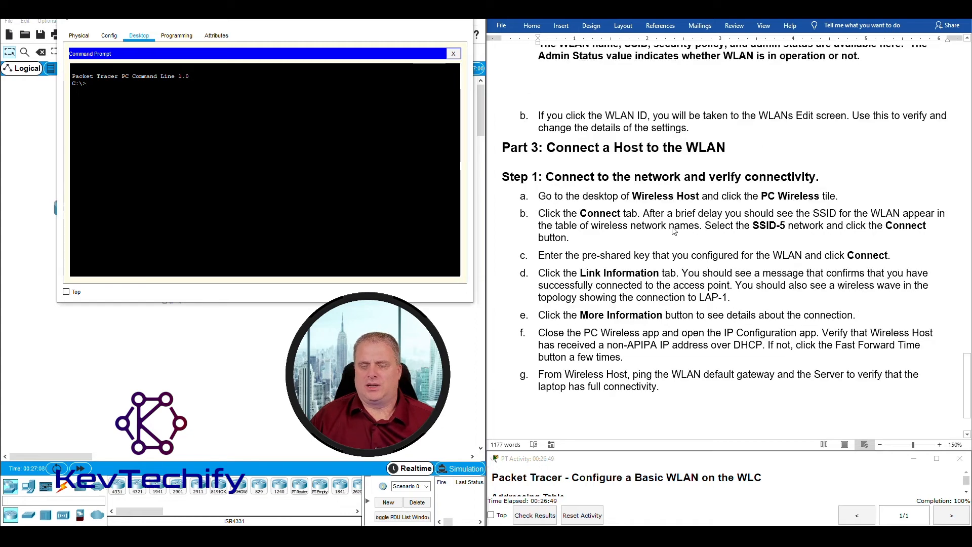
pyautogui.moveTo(326, 21); pyautogui.dragTo(590, 24)
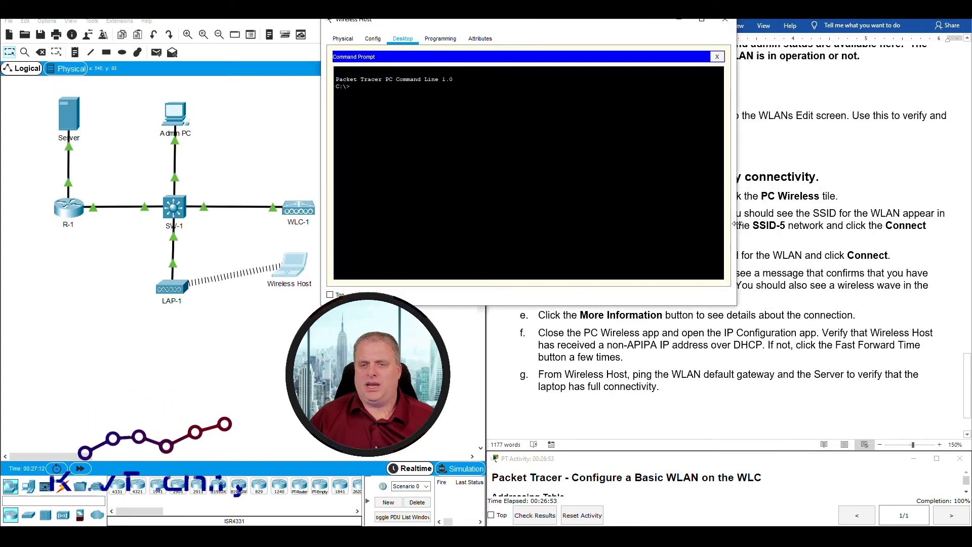
pyautogui.moveTo(735, 226); pyautogui.dragTo(658, 226)
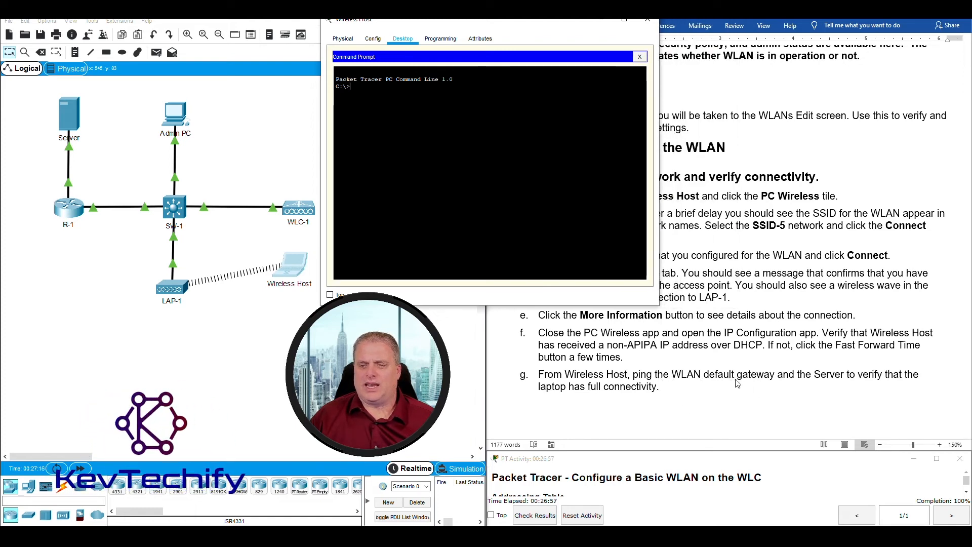
pyautogui.write('i')
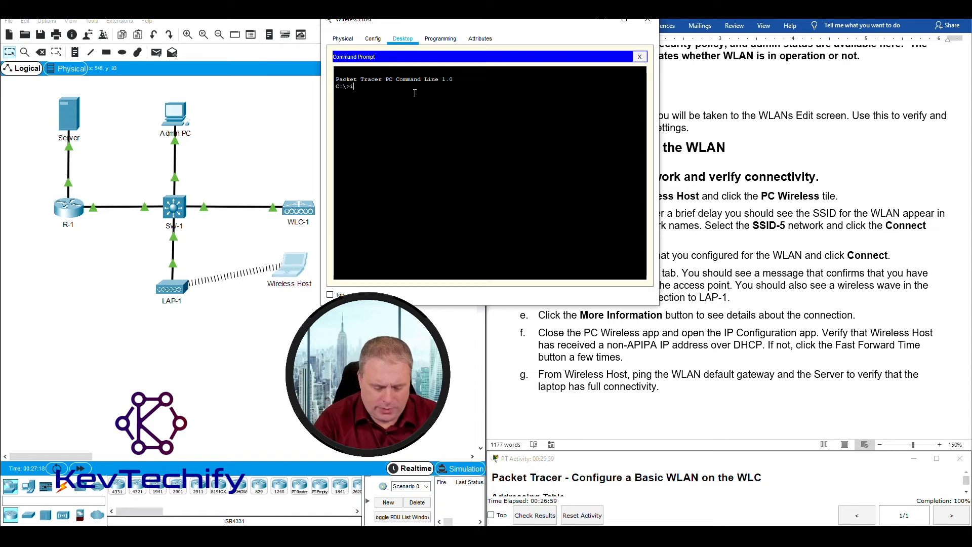
pyautogui.write('pconfig')
pyautogui.press('Return')
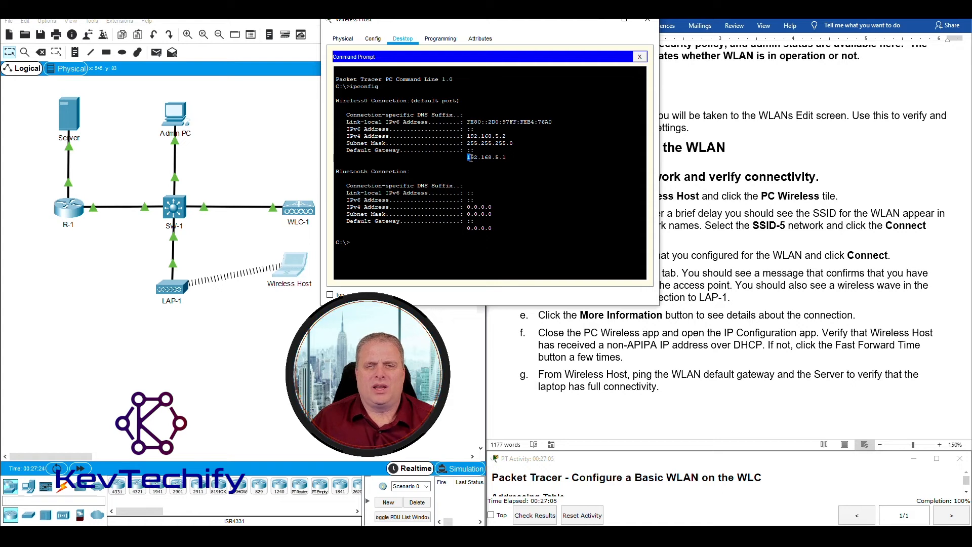
# Ping the default gateway 192.168.5.1, getting 4 of 4 replies.
pyautogui.moveTo(471, 158); pyautogui.dragTo(511, 158)
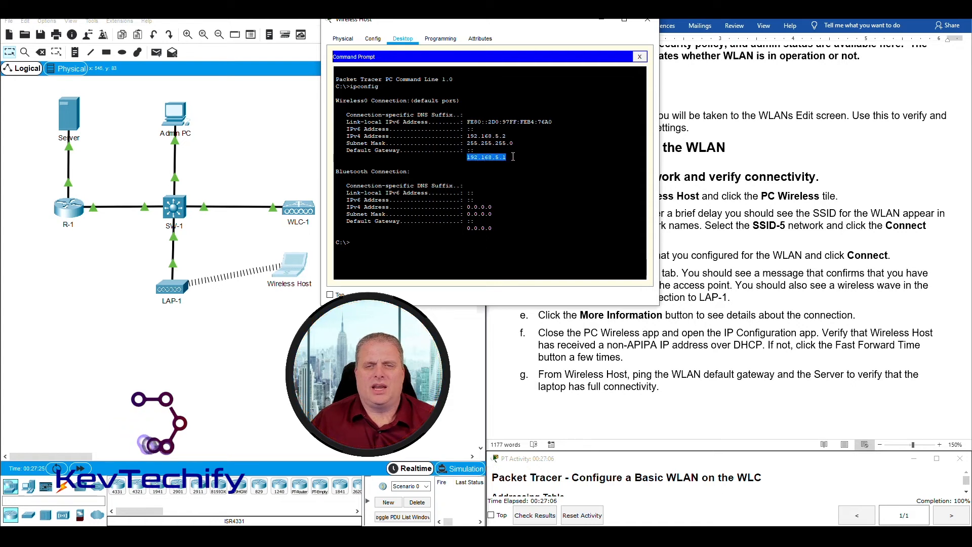
pyautogui.click(406, 248)
pyautogui.write('pin')
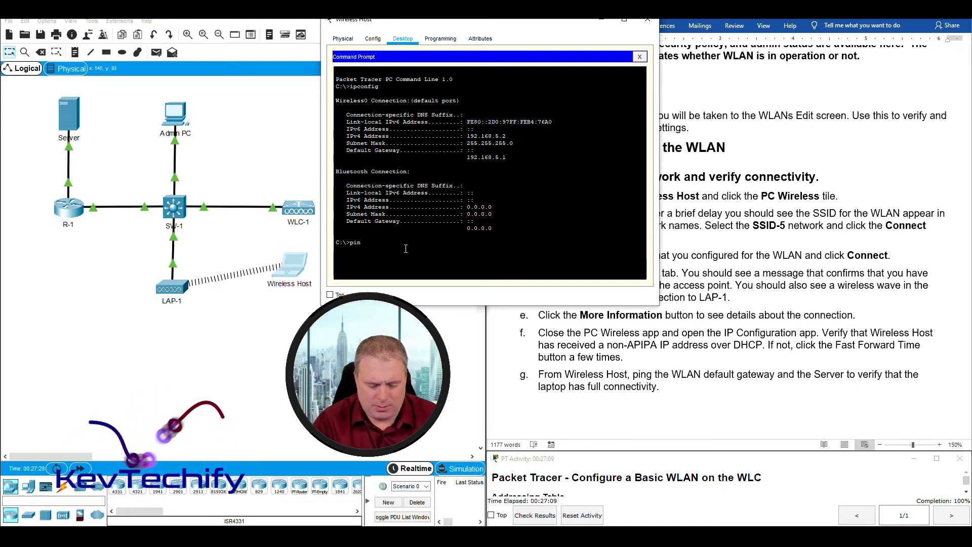
pyautogui.write('g 192.16')
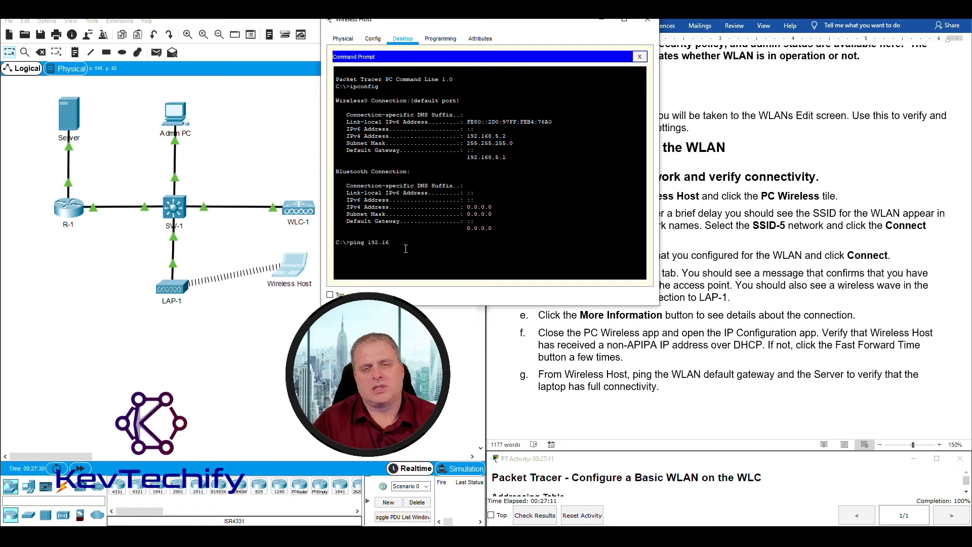
pyautogui.write('8.')
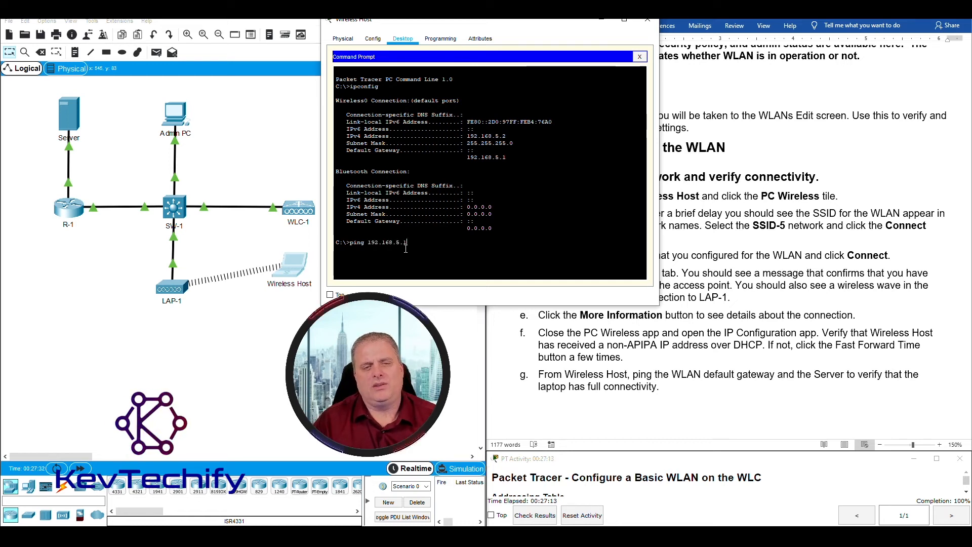
pyautogui.write('5.1')
pyautogui.press('Return')
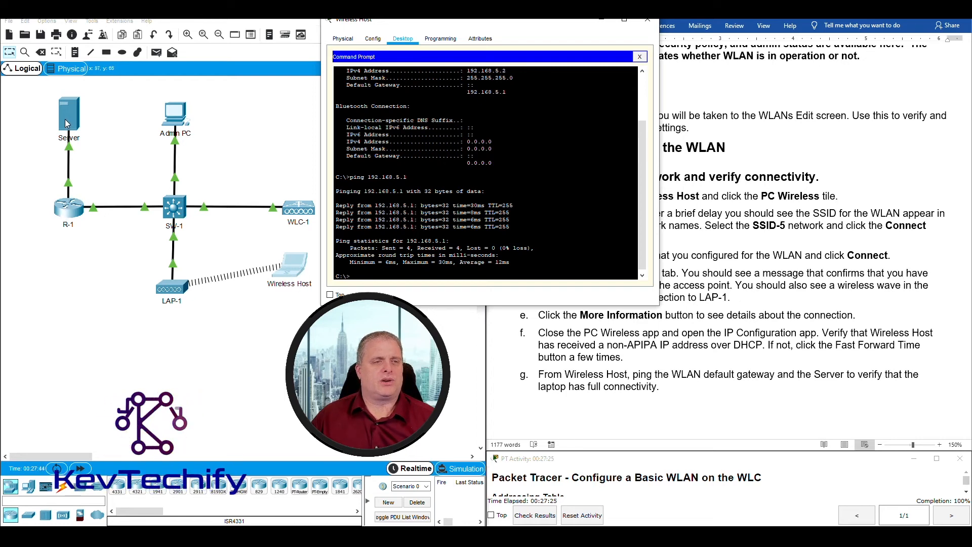
# Ping the server at 172.31.1.254, which returns with 25% loss.
pyautogui.moveTo(545, 27); pyautogui.dragTo(369, 25)
pyautogui.scroll(10, 839, 334)
pyautogui.scroll(15, 839, 334)
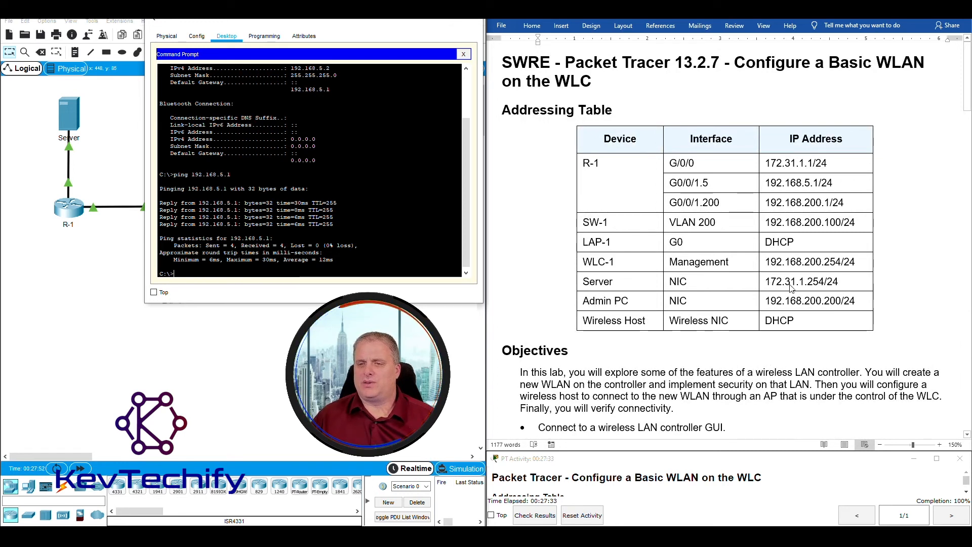
pyautogui.click(337, 274)
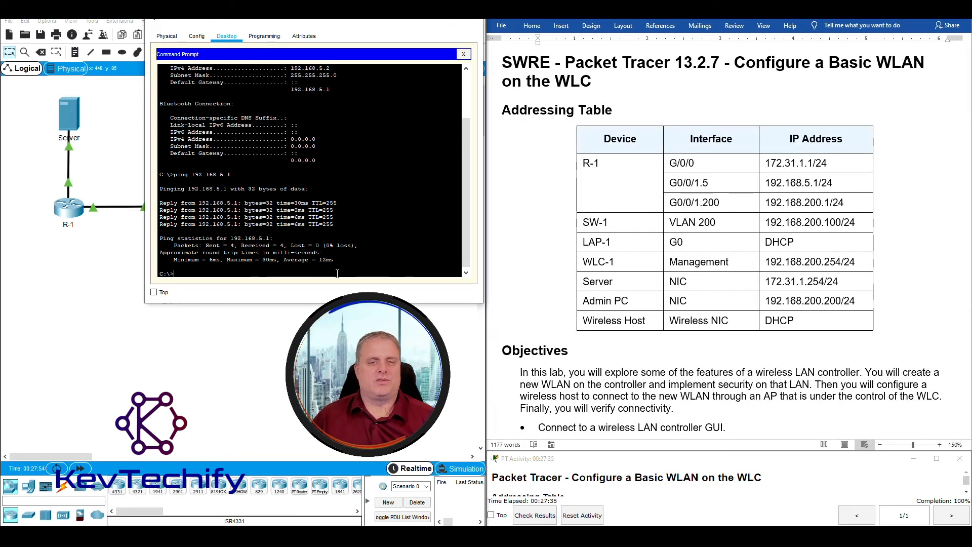
pyautogui.write('ping')
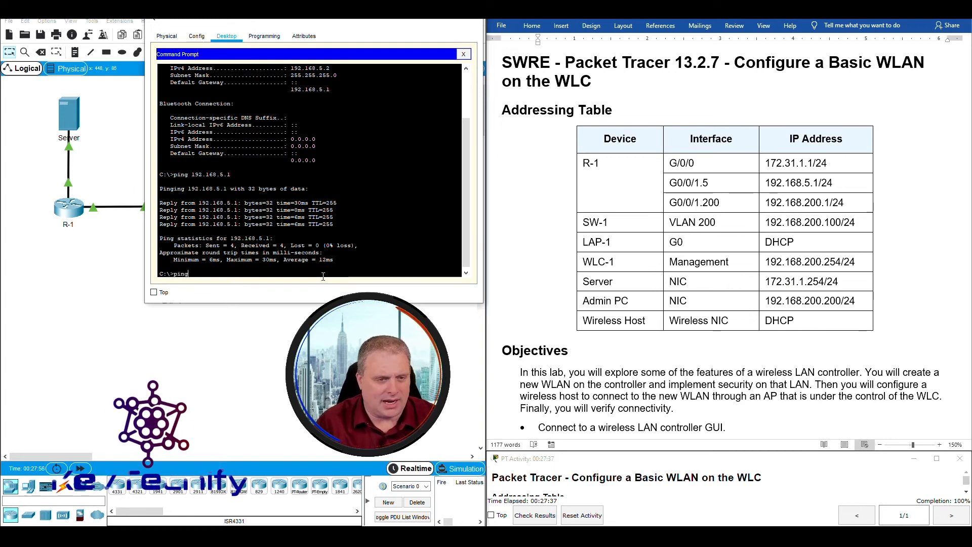
pyautogui.write(' 172')
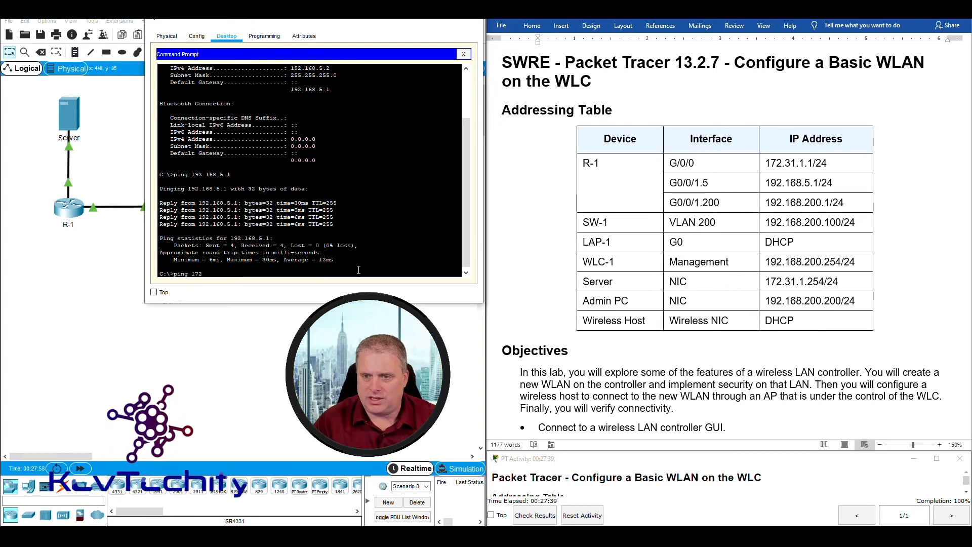
pyautogui.write('.31')
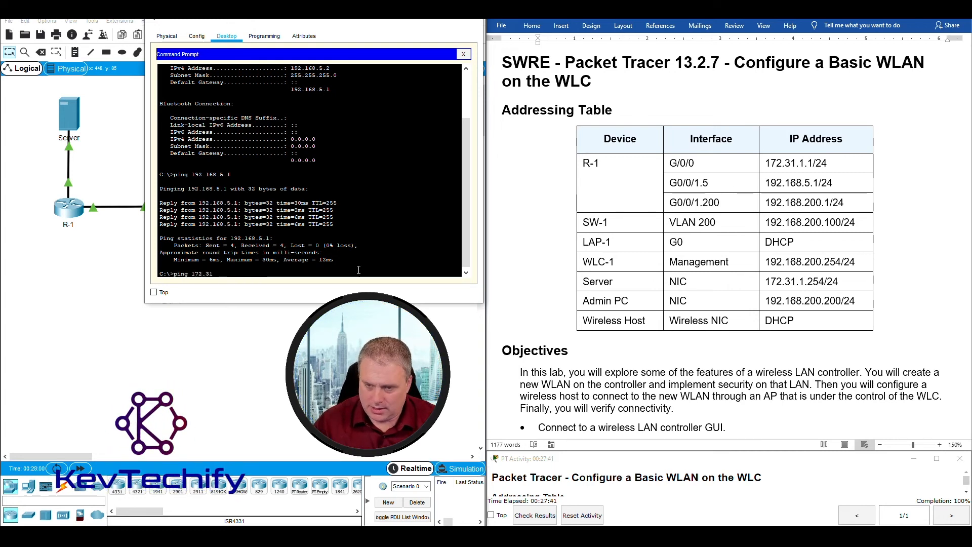
pyautogui.write('.1.254')
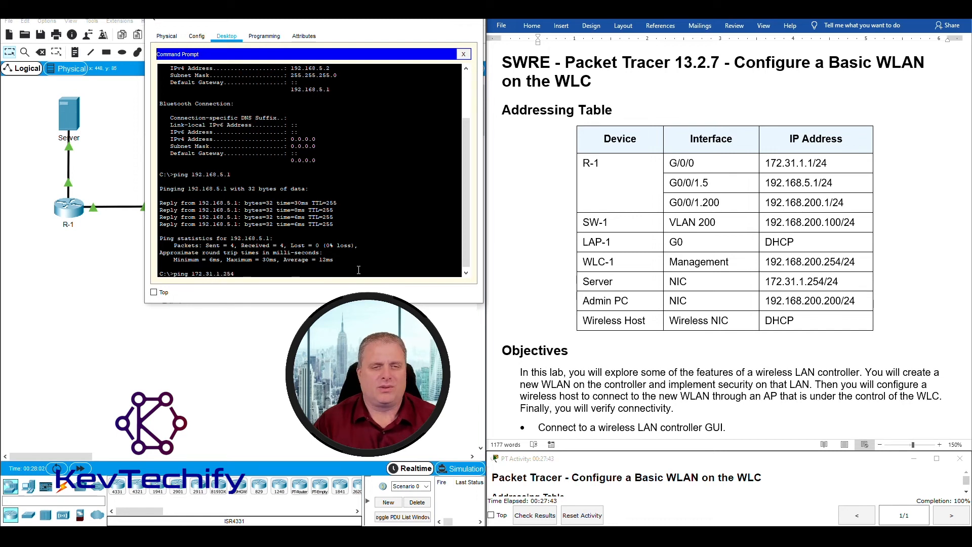
pyautogui.press('Return')
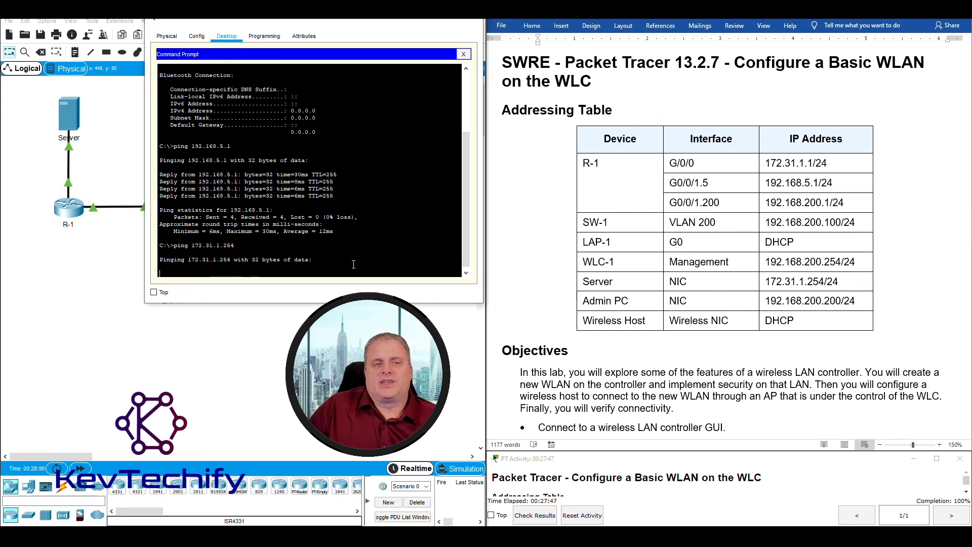
# Repeat the ping to 172.31.1.254 so all four replies return with 0% loss.
pyautogui.moveTo(272, 23); pyautogui.dragTo(471, 22)
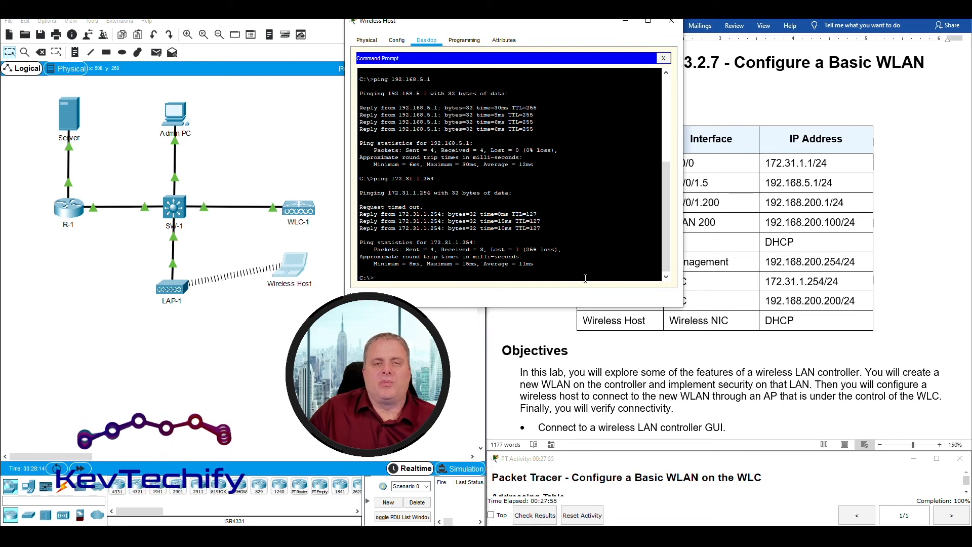
pyautogui.press('Up')
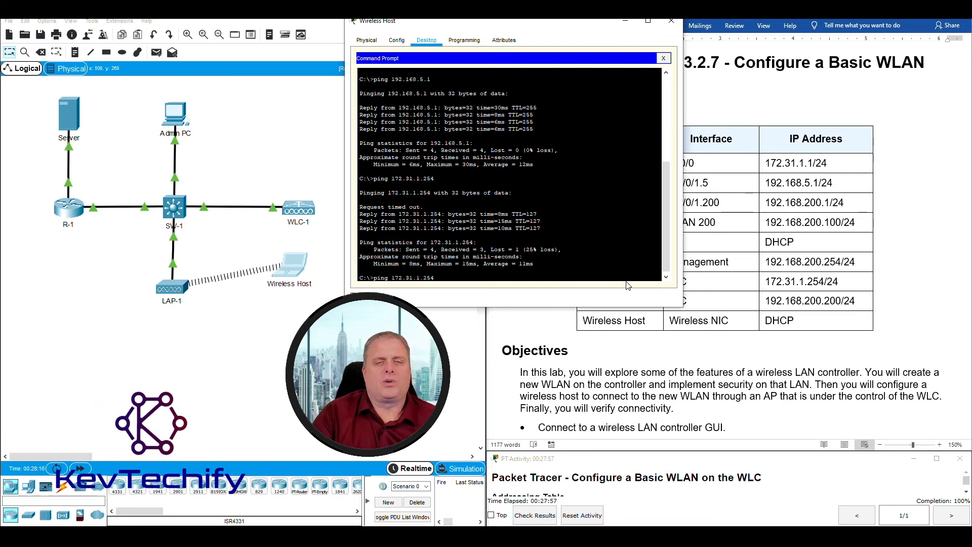
pyautogui.press('Return')
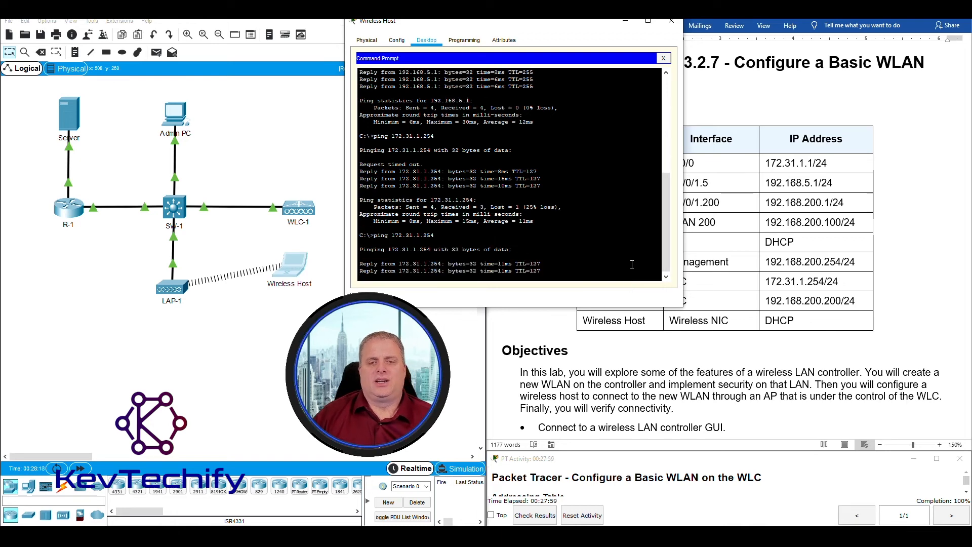
pyautogui.moveTo(569, 21)
pyautogui.mouseDown()
pyautogui.moveTo(448, 21)
pyautogui.moveTo(598, 22)
pyautogui.moveTo(574, 23)
pyautogui.mouseUp()
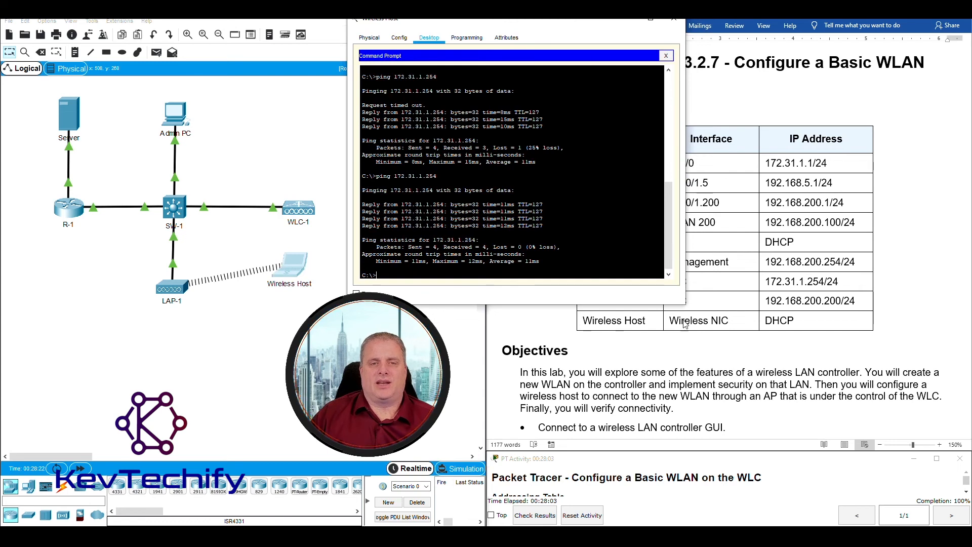
pyautogui.moveTo(474, 22); pyautogui.dragTo(618, 20)
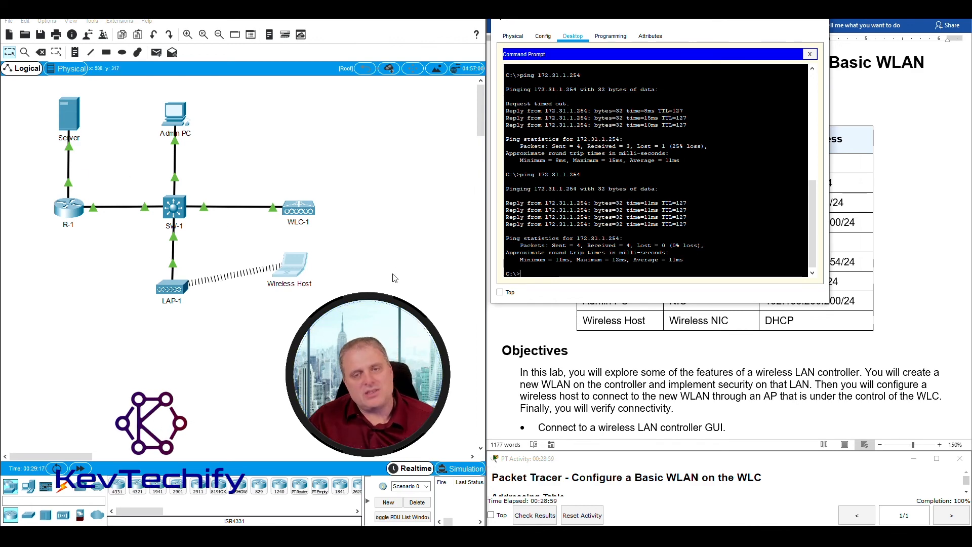
pyautogui.moveTo(716, 23); pyautogui.dragTo(325, 45)
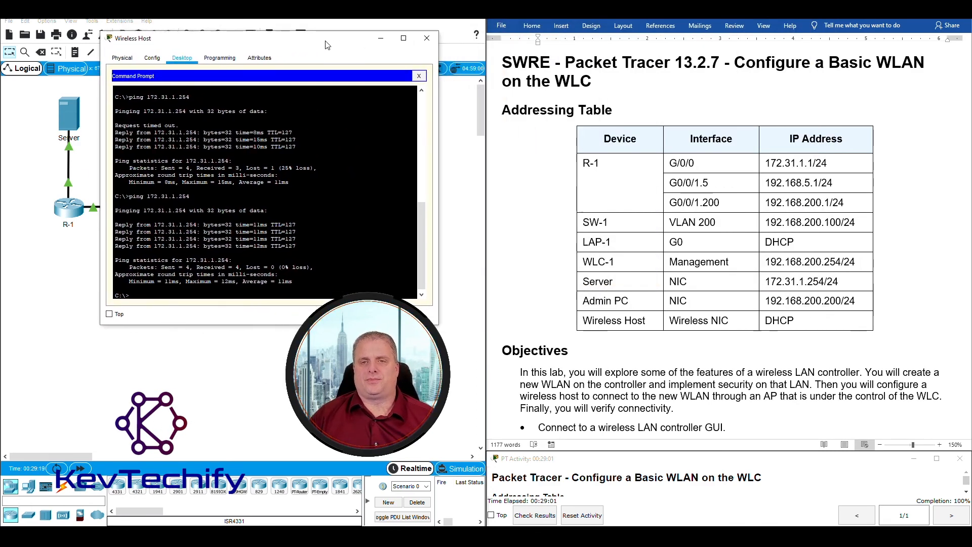